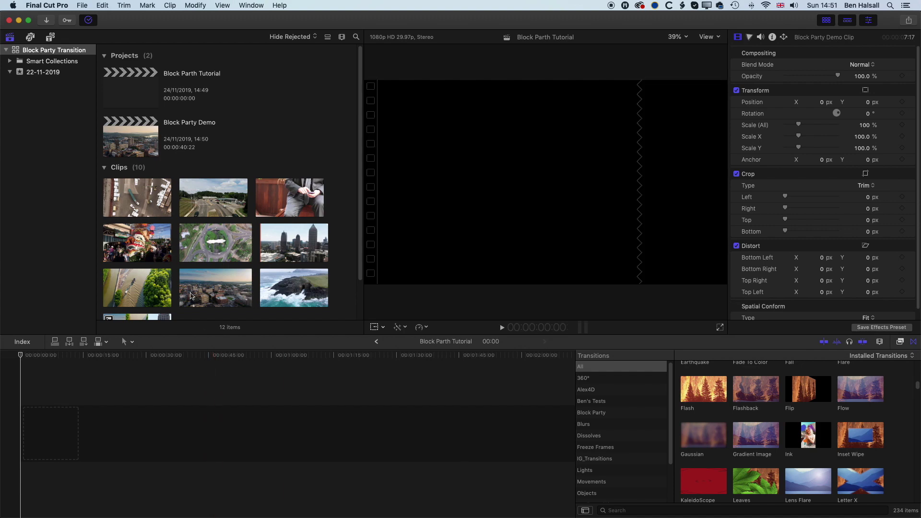
Lay the roundabout, cliff and city drone clips in sequence on the timeline, totalling 53:00.
{"action": "left_click", "coordinate": [293, 243]}
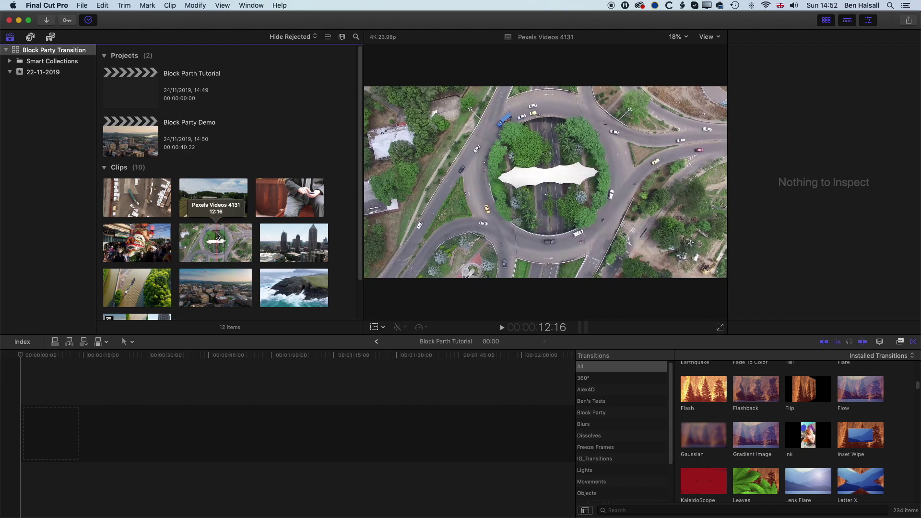
{"action": "mouse_move", "coordinate": [216, 236]}
{"action": "left_mouse_down"}
{"action": "mouse_move", "coordinate": [132, 391]}
{"action": "mouse_move", "coordinate": [23, 434]}
{"action": "left_mouse_up"}
{"action": "left_click_drag", "start_coordinate": [290, 292], "coordinate": [125, 432]}
{"action": "left_click_drag", "start_coordinate": [211, 391], "coordinate": [211, 391]}
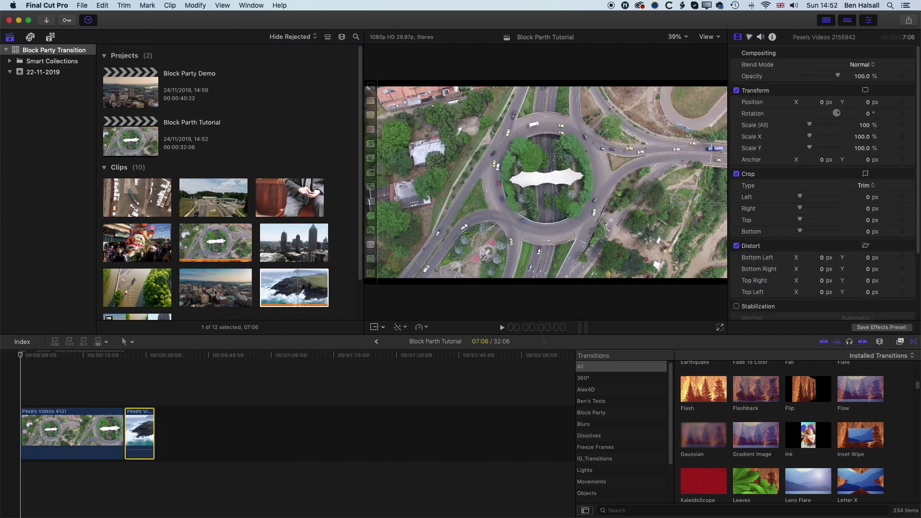
{"action": "left_click", "coordinate": [217, 292]}
{"action": "left_click_drag", "start_coordinate": [243, 370], "coordinate": [160, 389]}
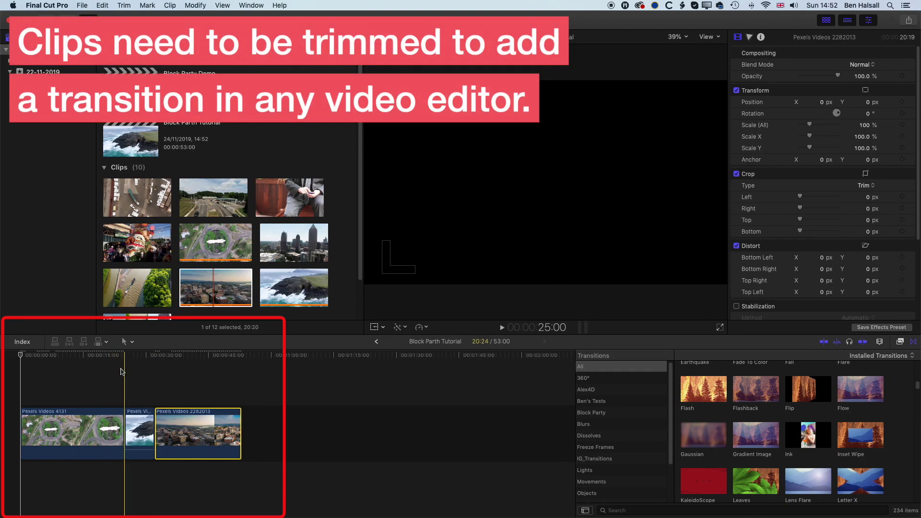
Drop Cross Dissolve between two clips and accept overlapping media to create the transition.
{"action": "left_click", "coordinate": [600, 438]}
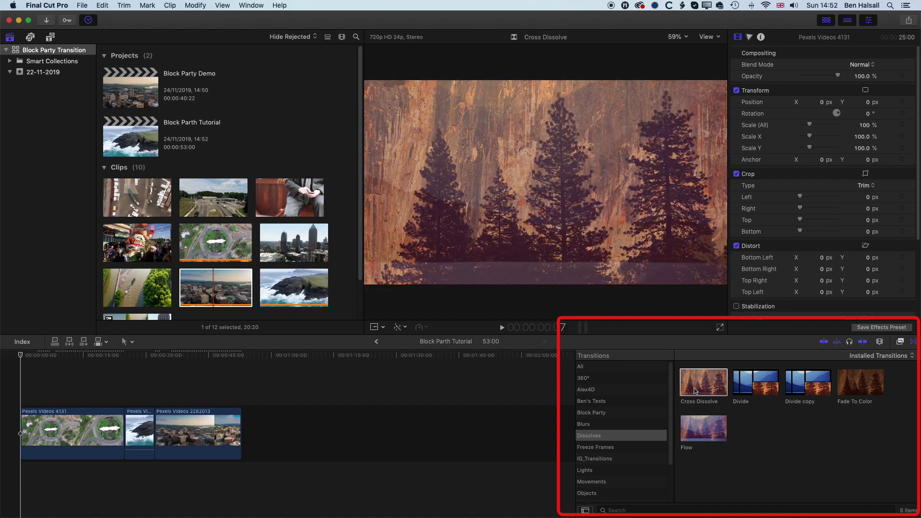
{"action": "left_click_drag", "start_coordinate": [695, 391], "coordinate": [156, 429]}
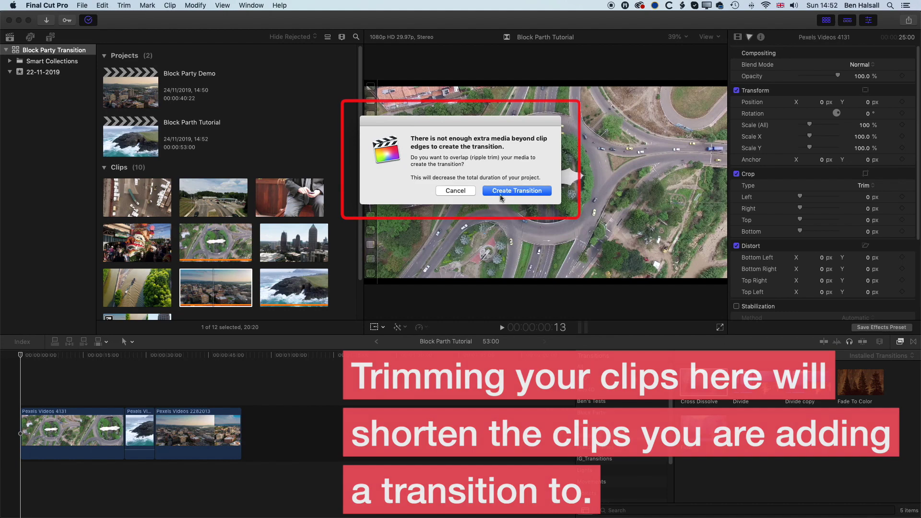
{"action": "left_click", "coordinate": [504, 190]}
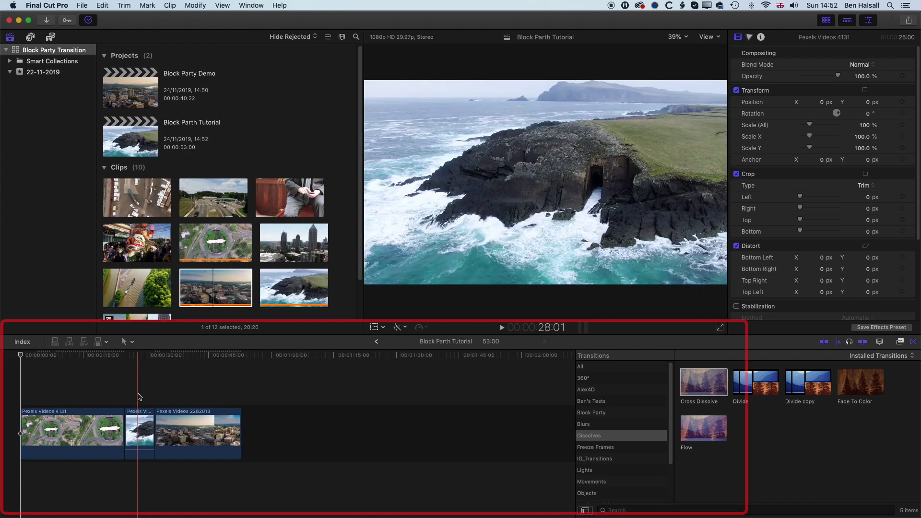
Ripple-trim the start and end edges of the roundabout, cliff and city clips, zoomed in.
{"action": "left_click_drag", "start_coordinate": [123, 429], "coordinate": [89, 424]}
{"action": "left_click_drag", "start_coordinate": [24, 422], "coordinate": [52, 421]}
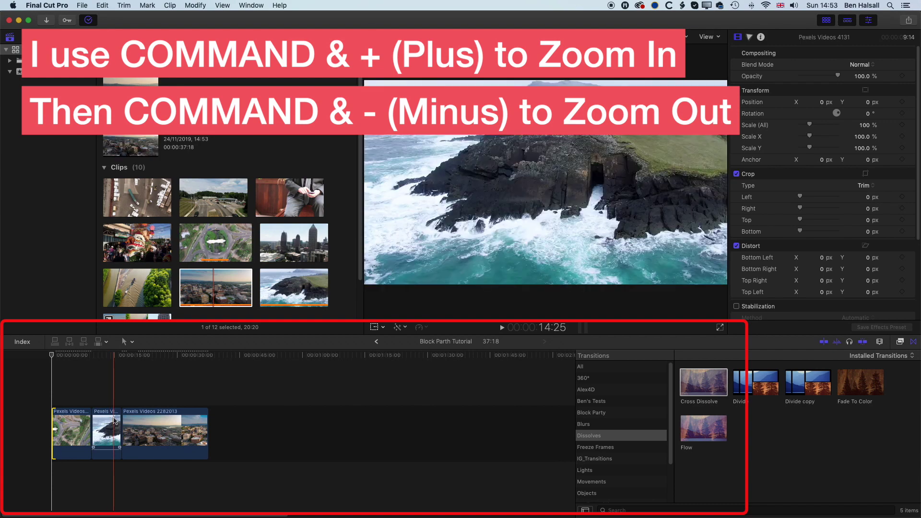
{"action": "key", "text": "super+equal"}
{"action": "key", "text": "super+equal"}
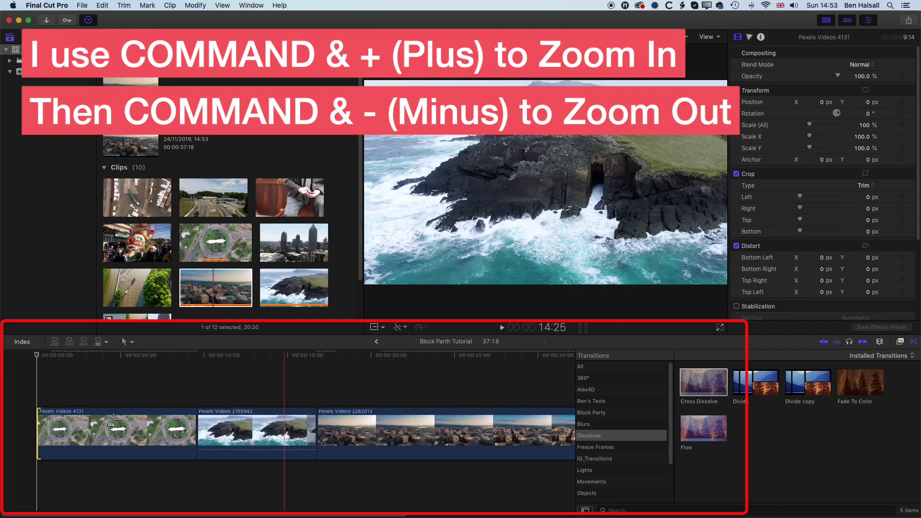
{"action": "left_click", "coordinate": [230, 430]}
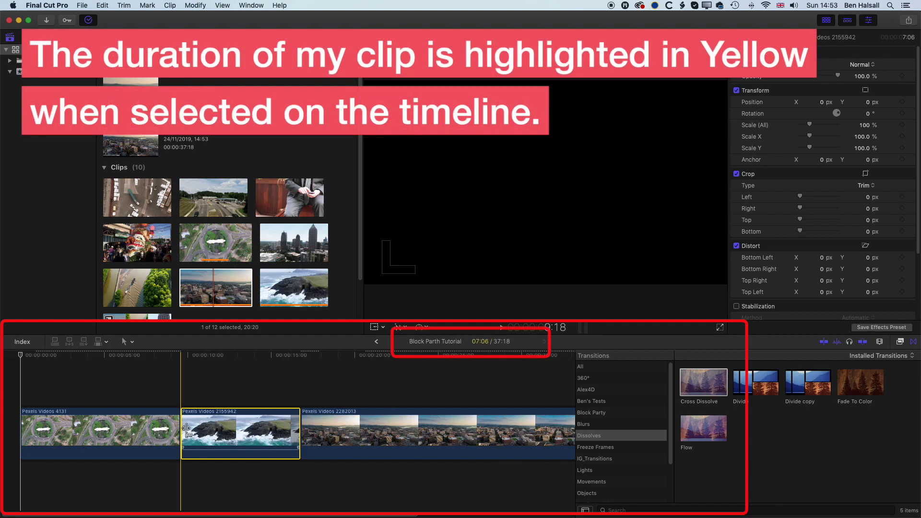
{"action": "left_click_drag", "start_coordinate": [184, 428], "coordinate": [215, 428]}
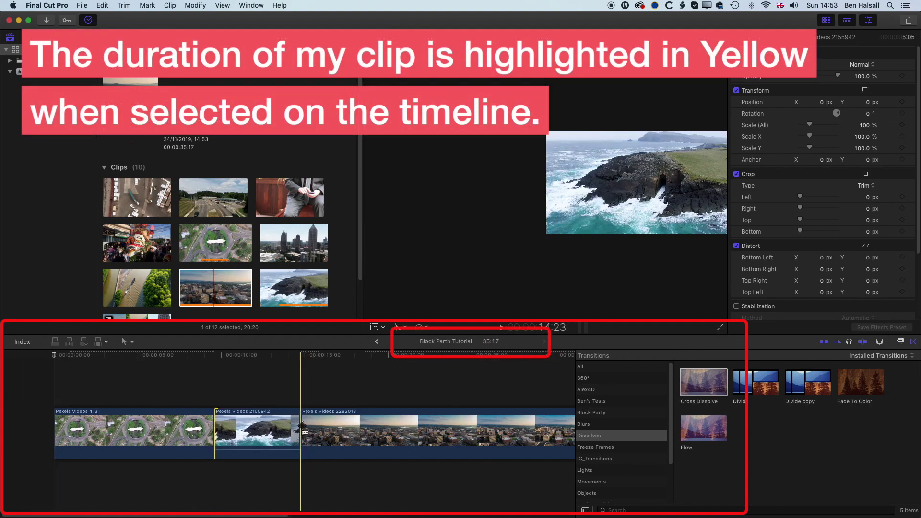
{"action": "left_click_drag", "start_coordinate": [297, 425], "coordinate": [271, 425]}
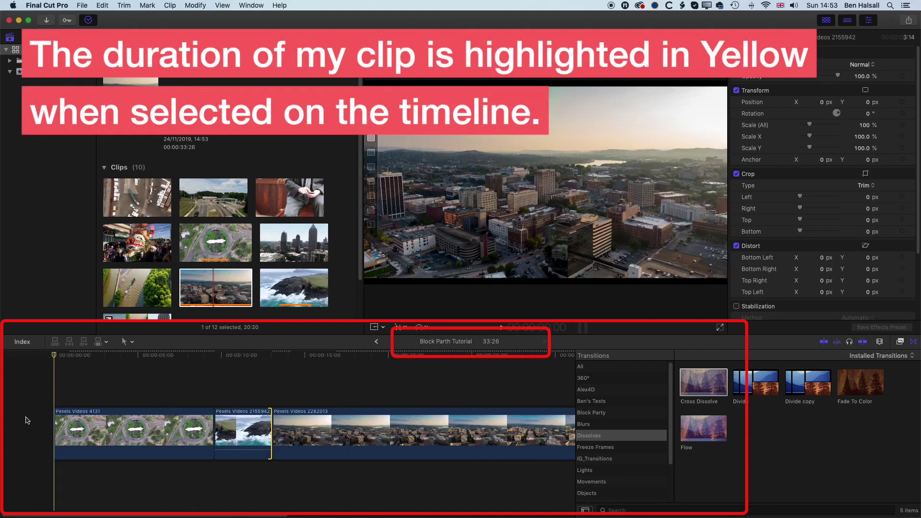
{"action": "left_click_drag", "start_coordinate": [56, 423], "coordinate": [141, 423]}
{"action": "left_click_drag", "start_coordinate": [272, 422], "coordinate": [198, 425]}
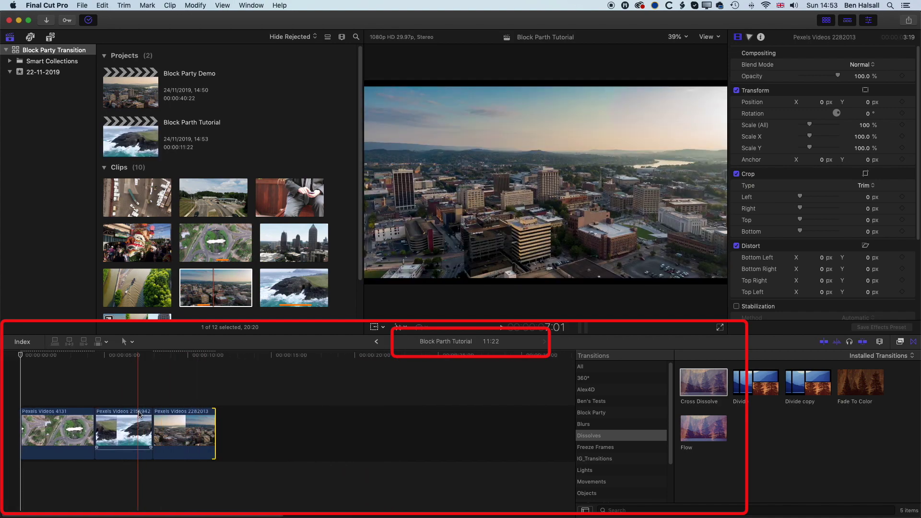
Check each clip's duration and park the playhead at the first clip boundary.
{"action": "left_click", "coordinate": [52, 430]}
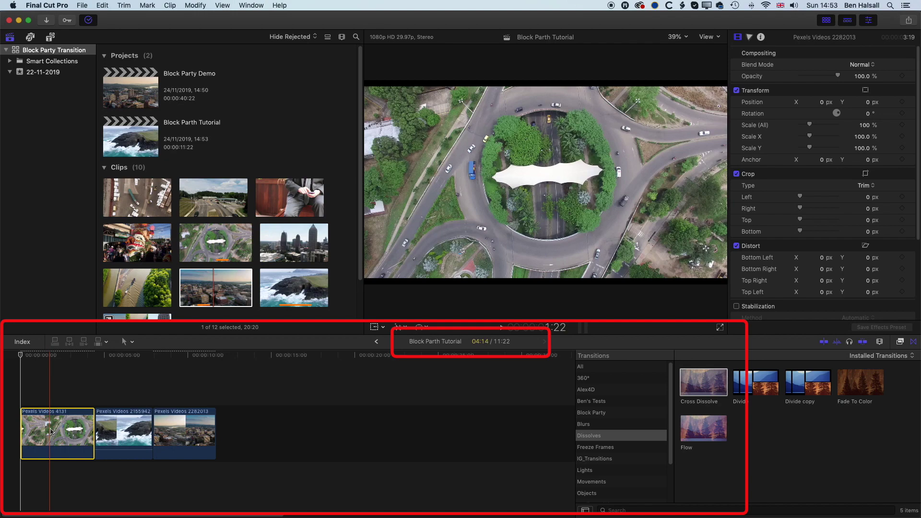
{"action": "left_click", "coordinate": [125, 430]}
{"action": "left_click", "coordinate": [191, 428]}
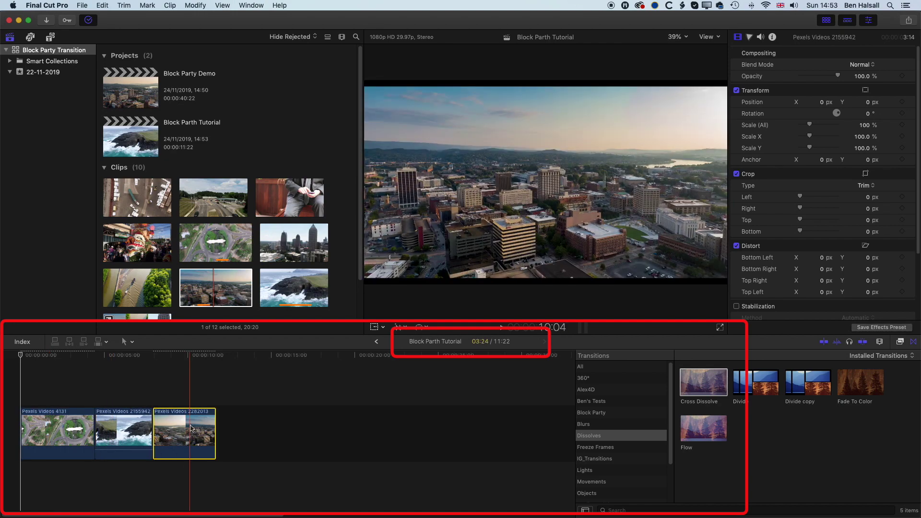
{"action": "left_click", "coordinate": [88, 358]}
{"action": "left_click", "coordinate": [94, 358]}
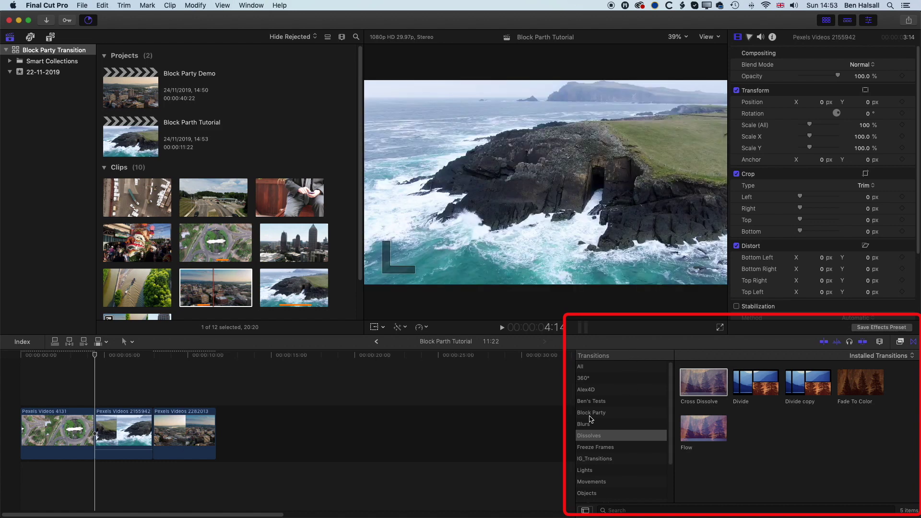
Toggle the Transitions browser off and back on.
{"action": "left_click", "coordinate": [913, 341]}
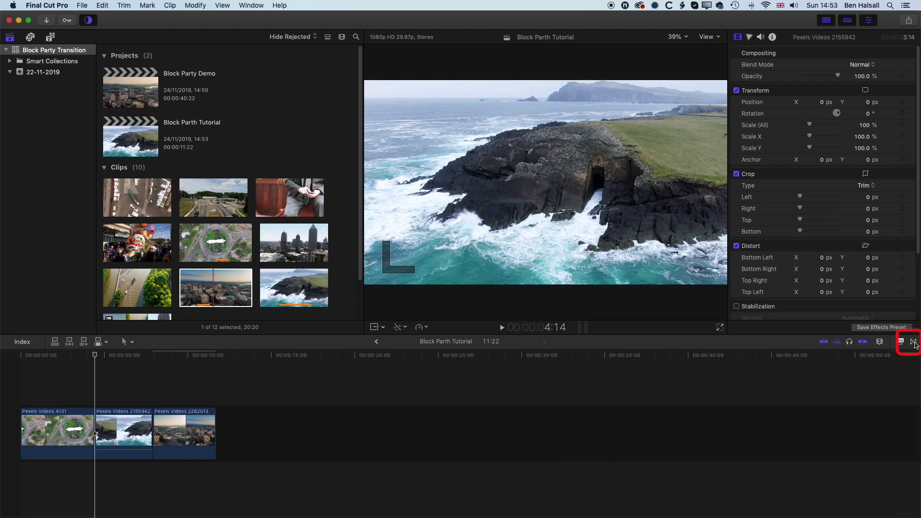
{"action": "left_click", "coordinate": [914, 342]}
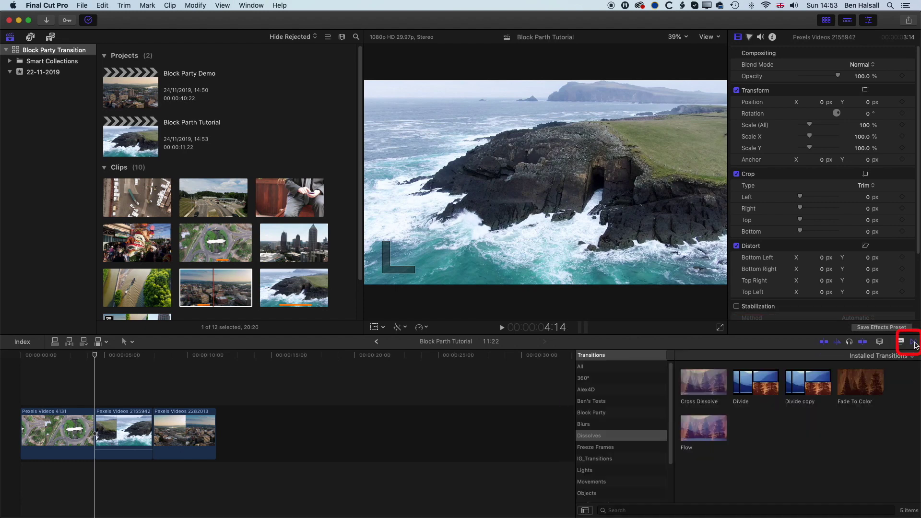
{"action": "left_click", "coordinate": [914, 342]}
{"action": "left_click", "coordinate": [914, 342]}
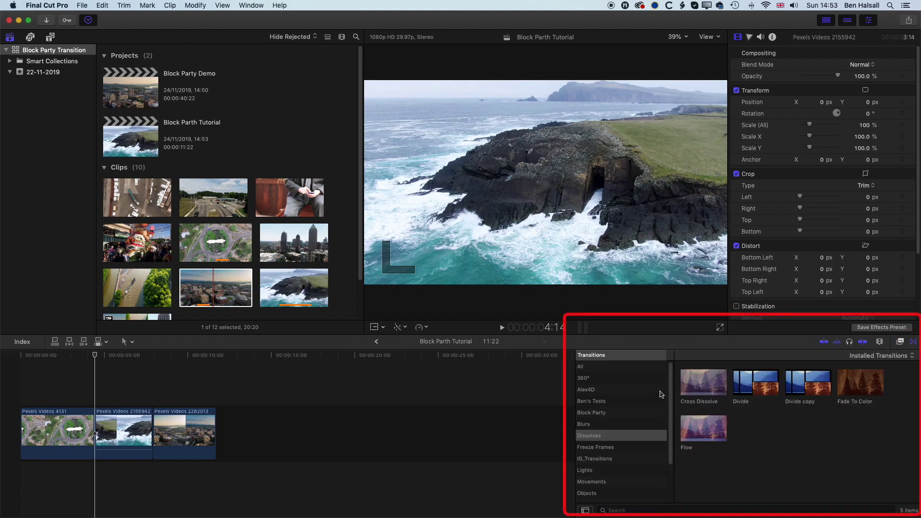
Show the Block Party category, preview it and scroll through its presets.
{"action": "left_click", "coordinate": [594, 416]}
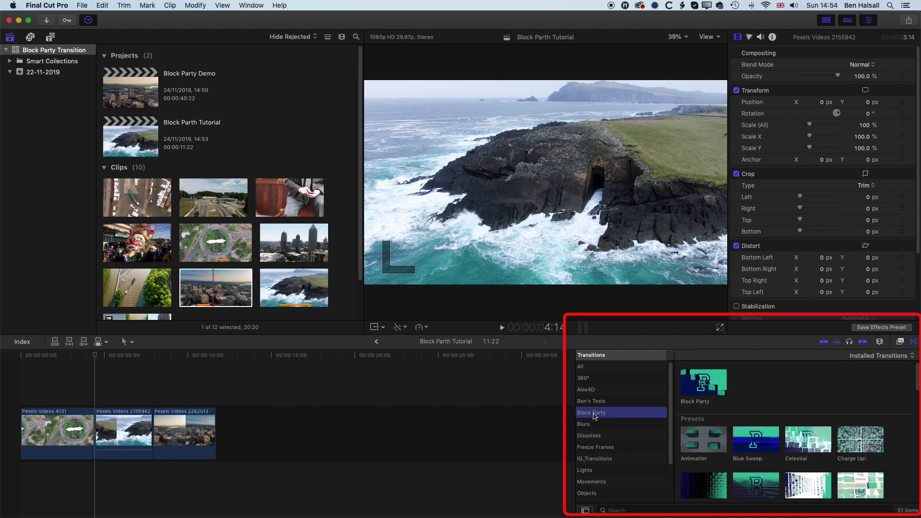
{"action": "left_click", "coordinate": [714, 388]}
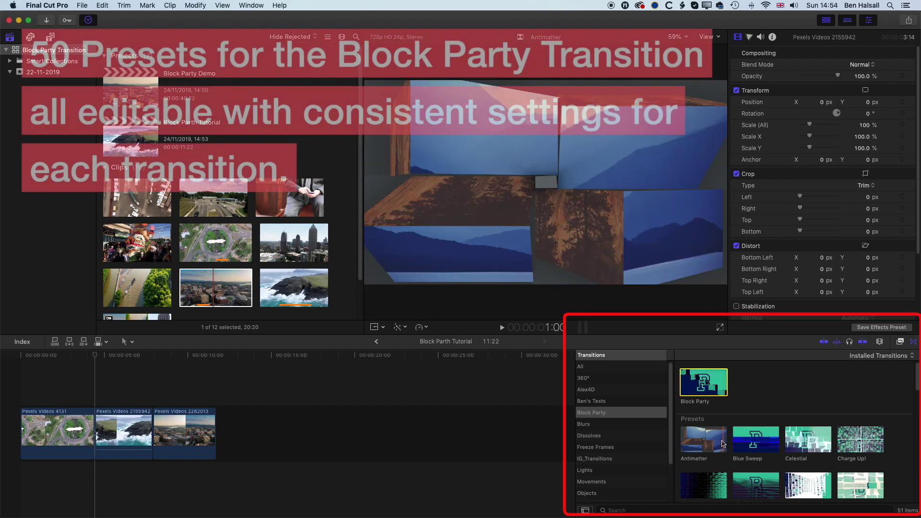
{"action": "scroll", "coordinate": [733, 443], "scroll_direction": "down", "scroll_amount": 3}
{"action": "scroll", "coordinate": [733, 443], "scroll_direction": "down", "scroll_amount": 5}
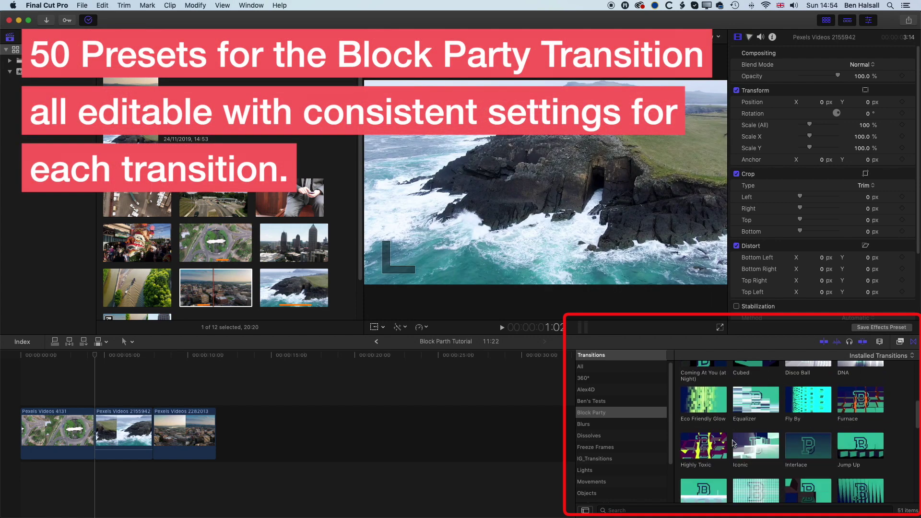
{"action": "scroll", "coordinate": [733, 442], "scroll_direction": "down", "scroll_amount": 5}
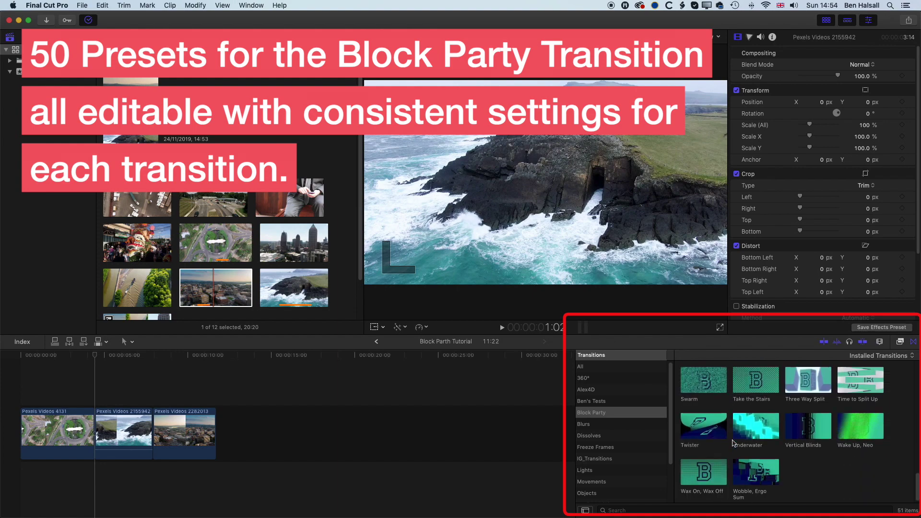
{"action": "scroll", "coordinate": [733, 442], "scroll_direction": "up", "scroll_amount": 2}
{"action": "scroll", "coordinate": [732, 442], "scroll_direction": "up", "scroll_amount": 10}
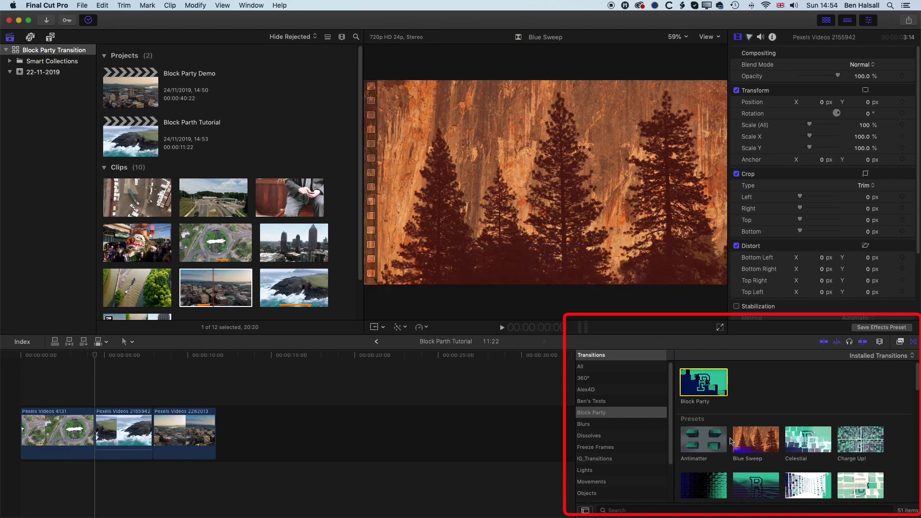
Add the Celestial preset before the roundabout clip and play it from the timeline start.
{"action": "left_click", "coordinate": [804, 441]}
{"action": "left_click_drag", "start_coordinate": [804, 440], "coordinate": [19, 431]}
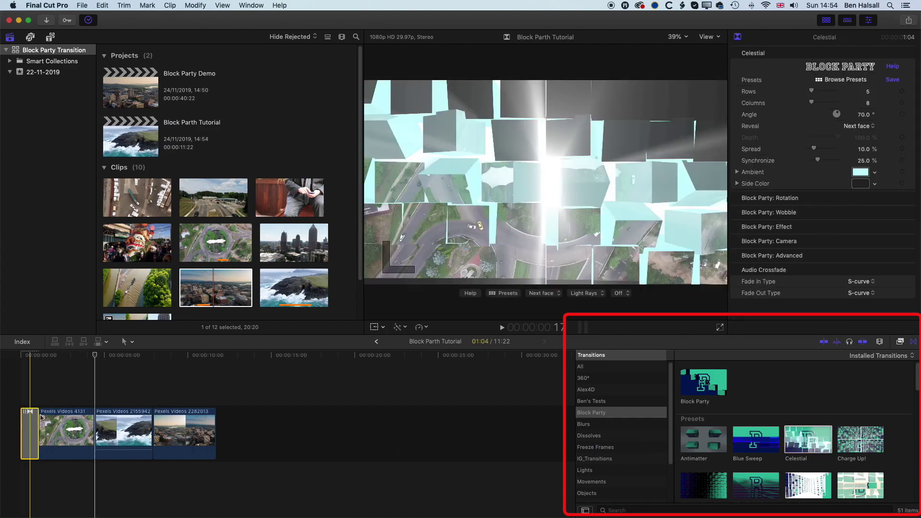
{"action": "left_click", "coordinate": [20, 356]}
{"action": "key", "text": "space"}
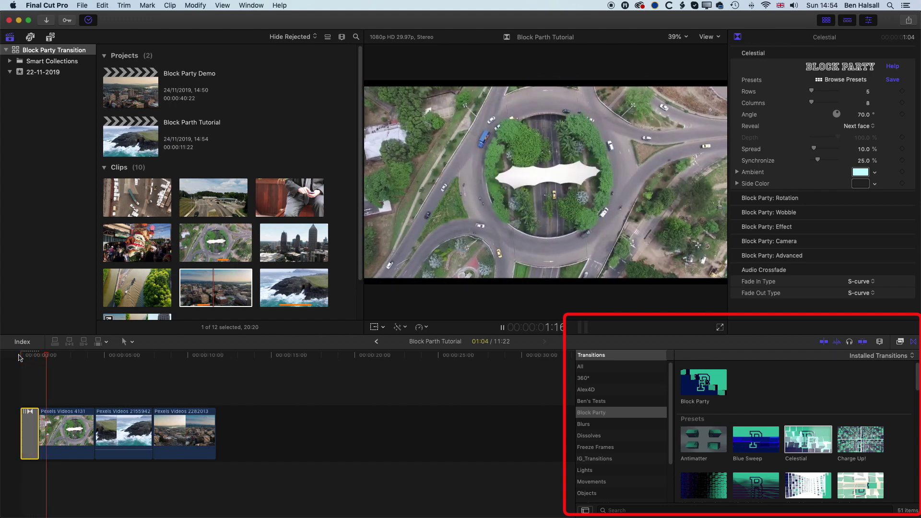
{"action": "left_click", "coordinate": [20, 356]}
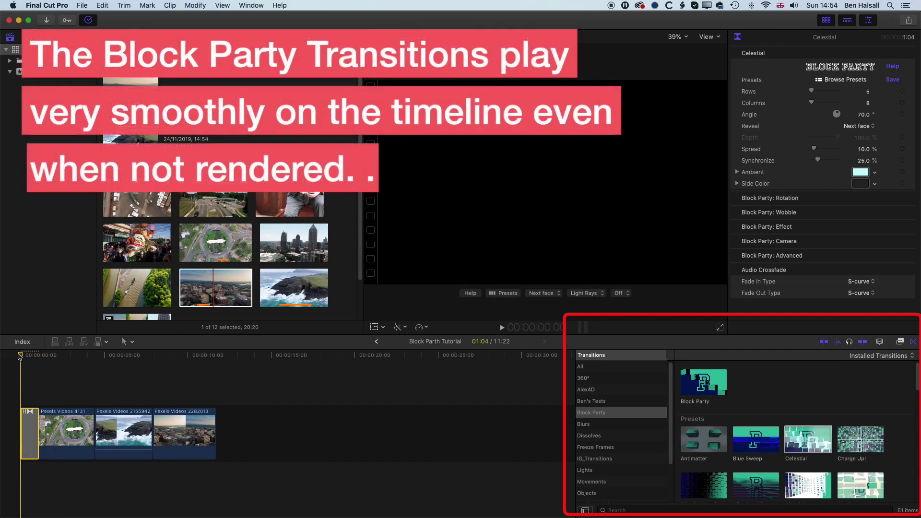
{"action": "key", "text": "space"}
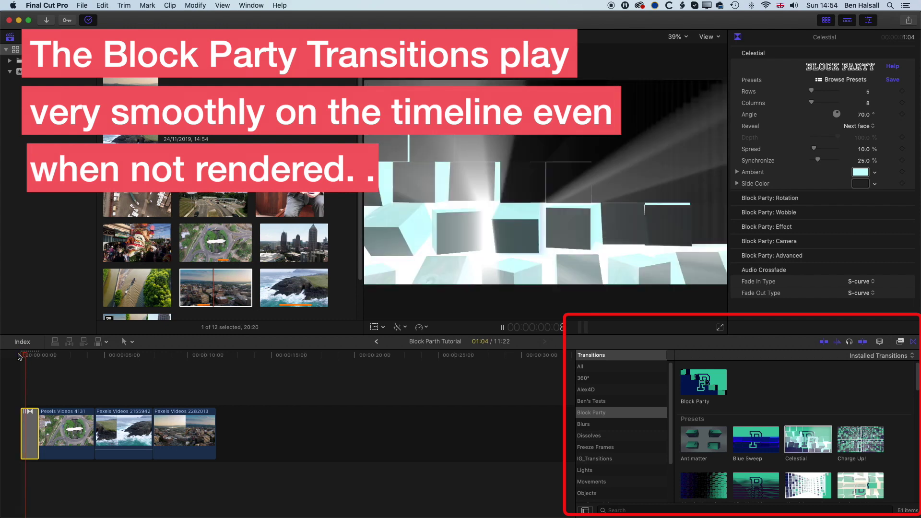
{"action": "key", "text": "space"}
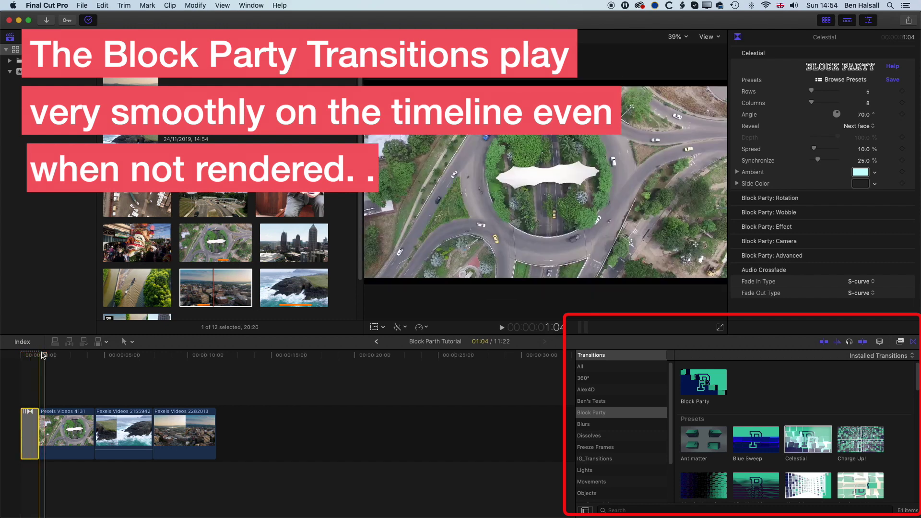
{"action": "left_click", "coordinate": [19, 356]}
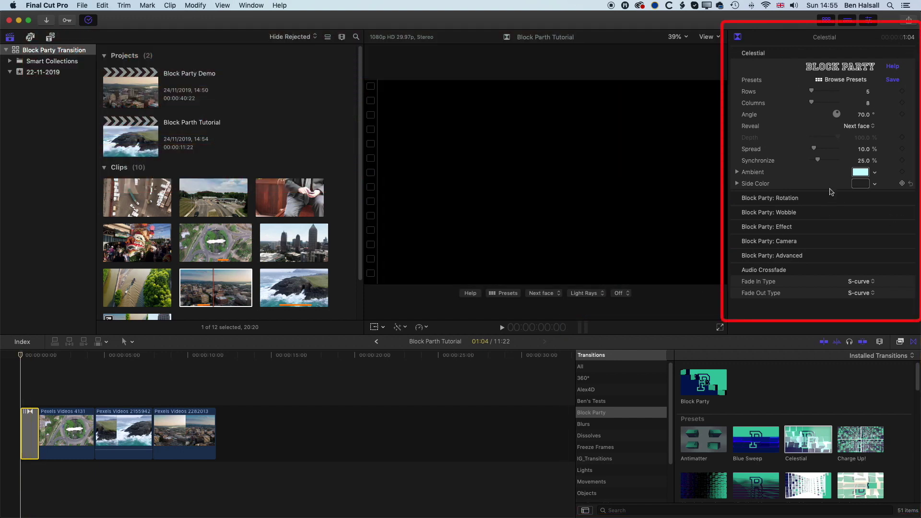
Reopen the Celestial inspector and review the Rotation, Wobble and Effect groups.
{"action": "left_click", "coordinate": [870, 21]}
{"action": "left_click", "coordinate": [870, 22]}
{"action": "left_click", "coordinate": [897, 198]}
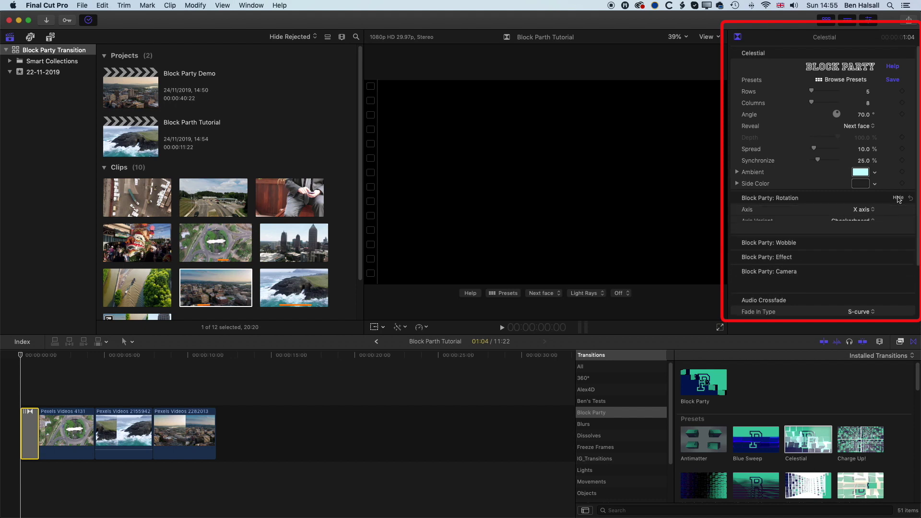
{"action": "left_click", "coordinate": [897, 198]}
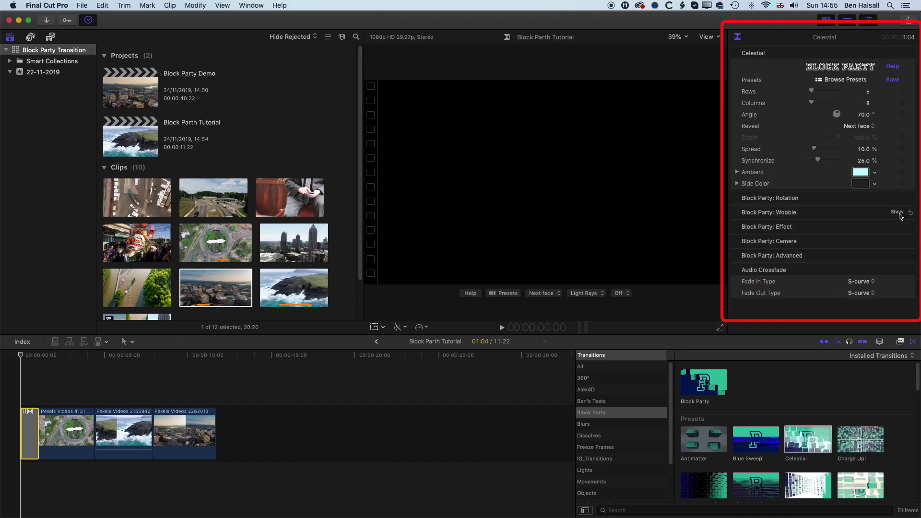
{"action": "left_click", "coordinate": [898, 212]}
{"action": "left_click", "coordinate": [898, 212]}
{"action": "left_click", "coordinate": [897, 227]}
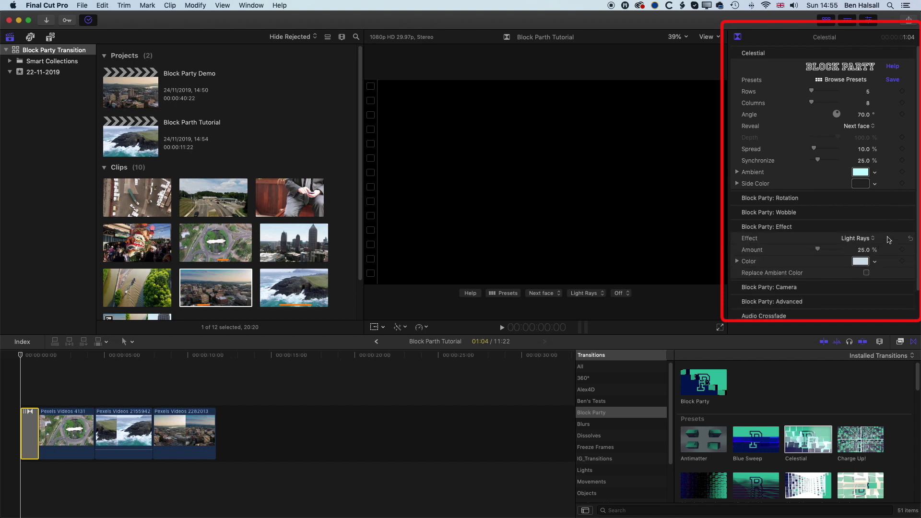
{"action": "left_click", "coordinate": [897, 227]}
Review the Camera and Advanced groups, preview the transition, then expand Block Party: Rotation.
{"action": "left_click", "coordinate": [897, 241]}
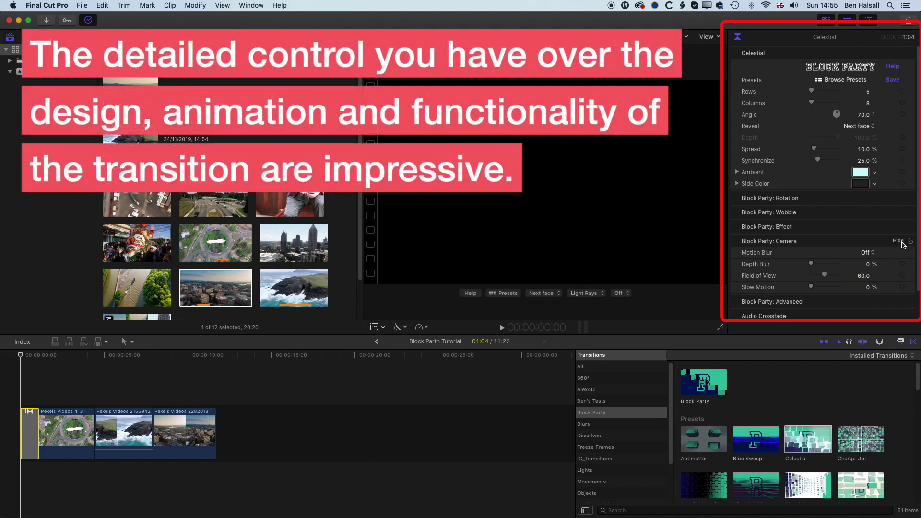
{"action": "left_click", "coordinate": [898, 241]}
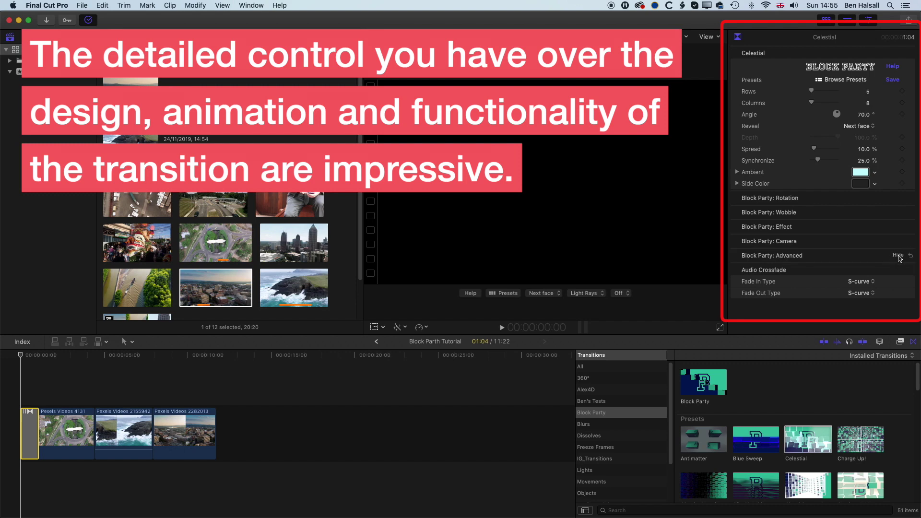
{"action": "left_click", "coordinate": [899, 256]}
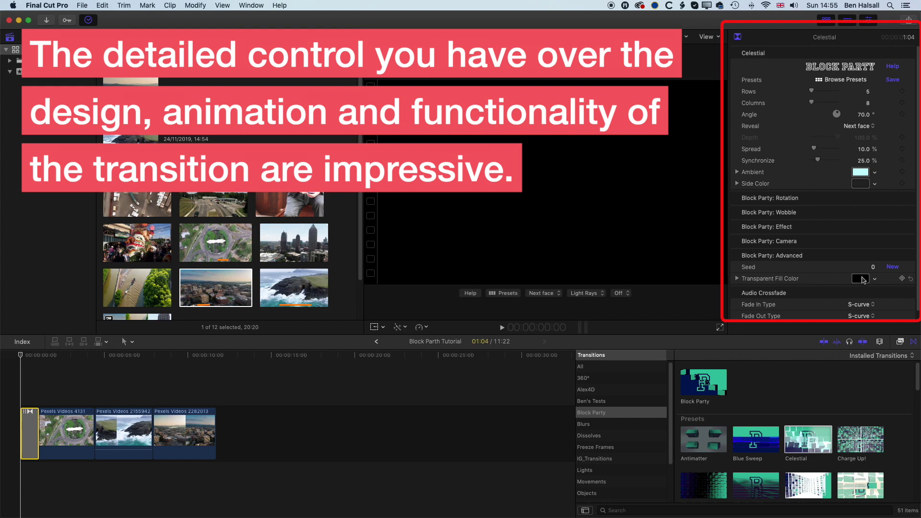
{"action": "left_click", "coordinate": [899, 256]}
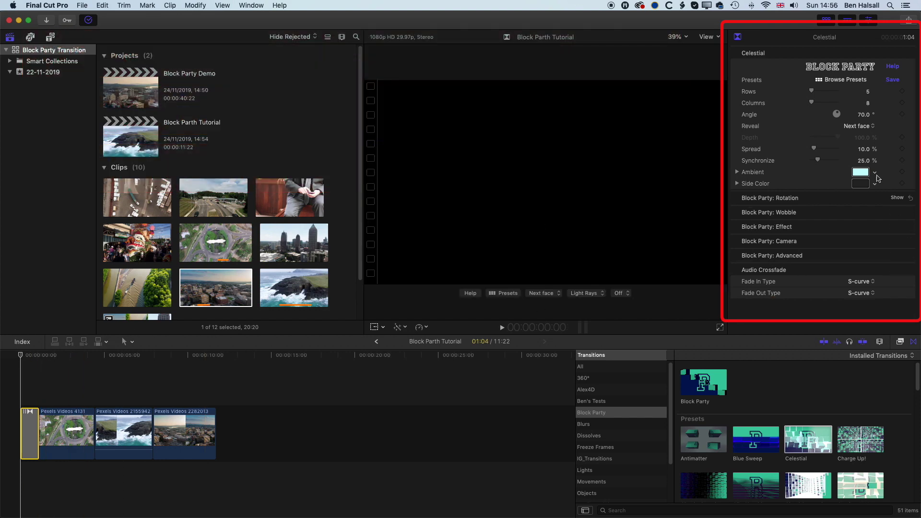
{"action": "key", "text": "/"}
{"action": "left_click", "coordinate": [897, 198]}
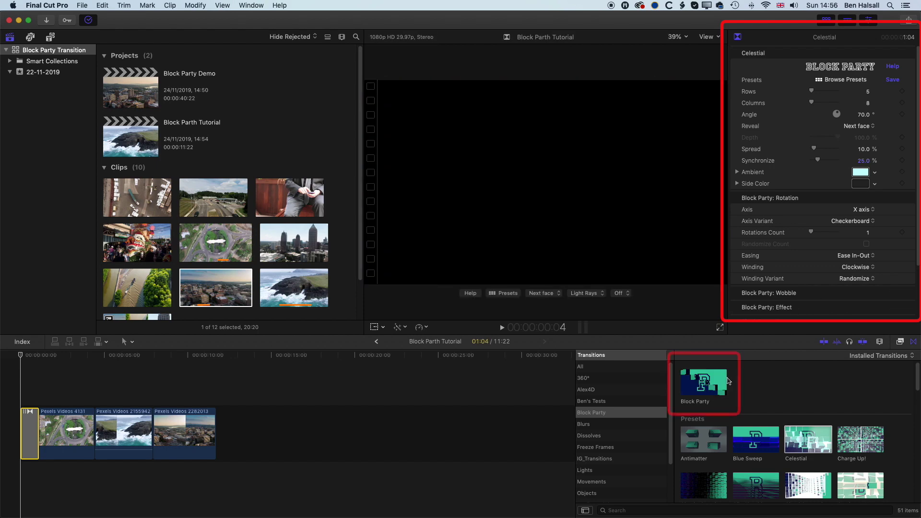
Place the default Block Party transition between the roundabout and cliff clips and play it.
{"action": "left_click", "coordinate": [707, 385]}
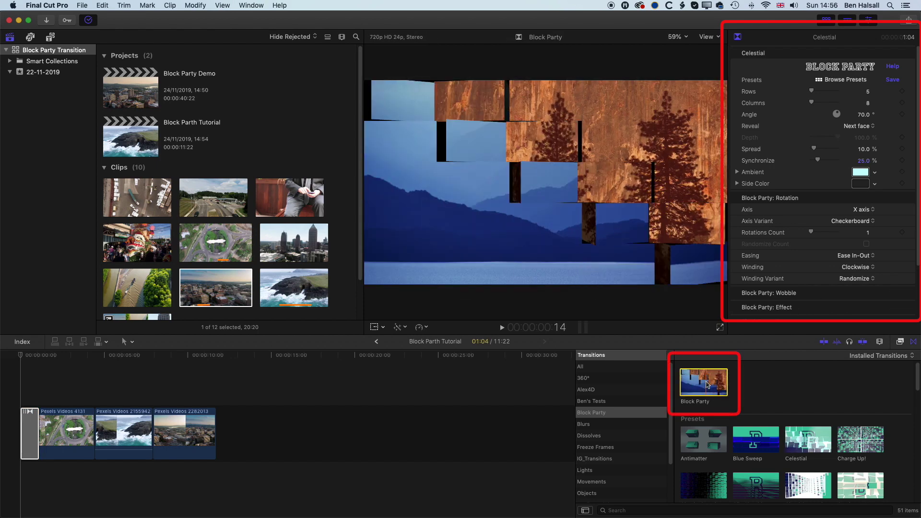
{"action": "left_click_drag", "start_coordinate": [707, 384], "coordinate": [86, 427]}
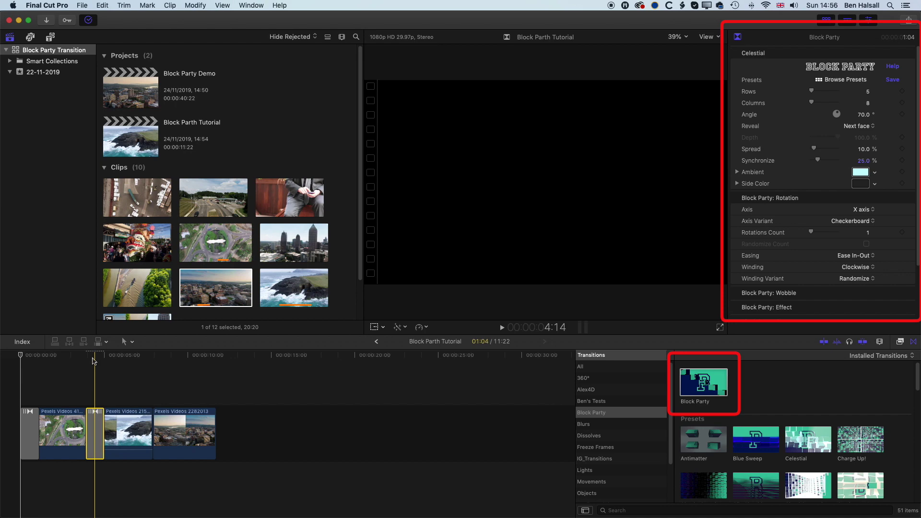
{"action": "key", "text": "space"}
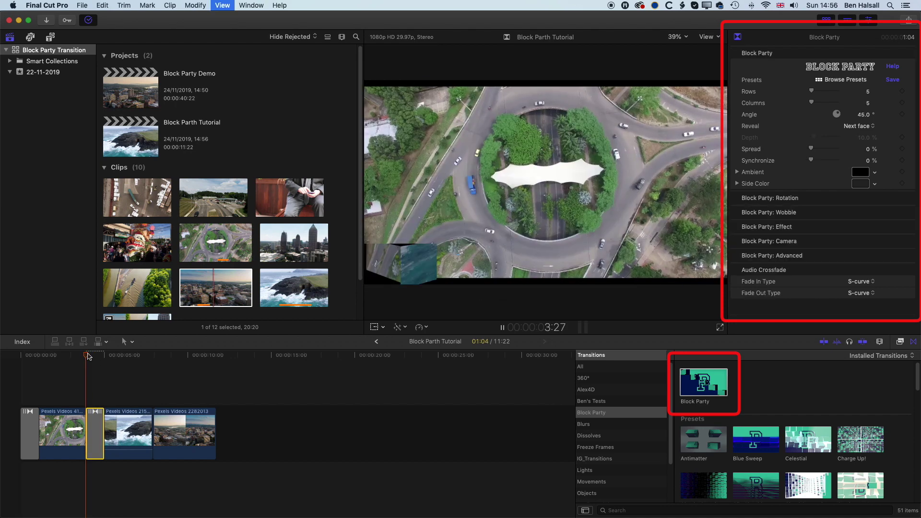
{"action": "key", "text": "space"}
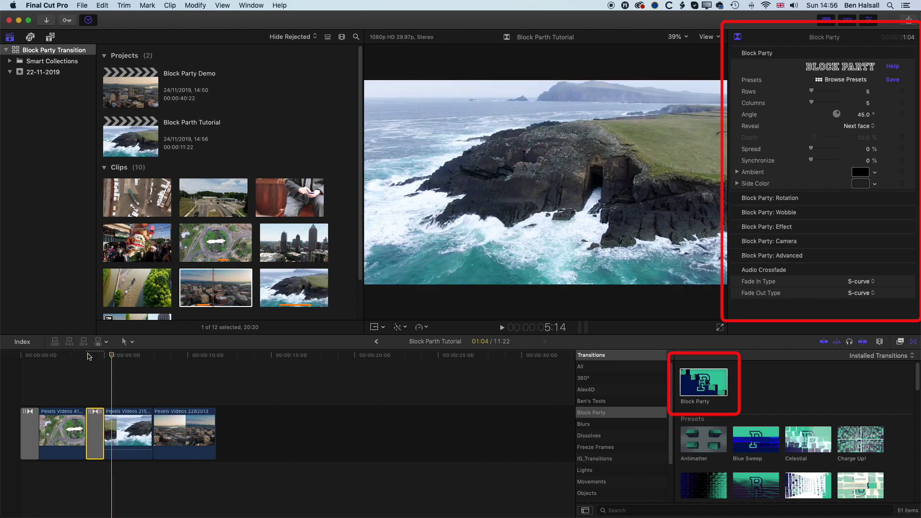
Adjust the Block Party transition's edges to about 1:11, checking playback.
{"action": "left_click_drag", "start_coordinate": [102, 423], "coordinate": [123, 423]}
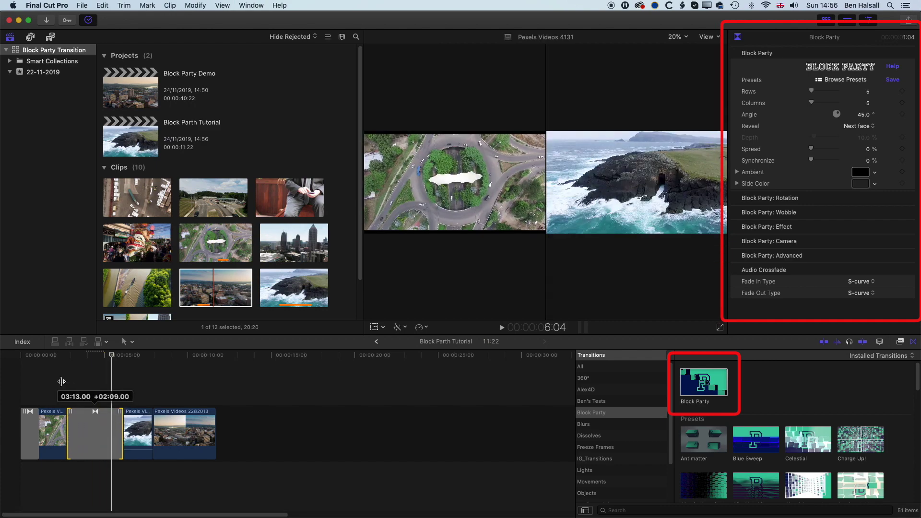
{"action": "key", "text": "space"}
{"action": "left_click", "coordinate": [59, 376]}
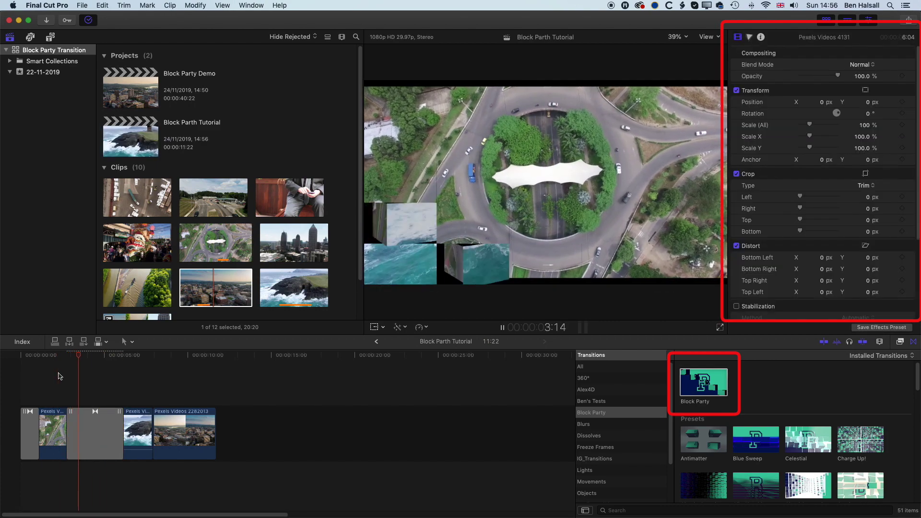
{"action": "key", "text": "space"}
{"action": "left_click_drag", "start_coordinate": [68, 421], "coordinate": [86, 418]}
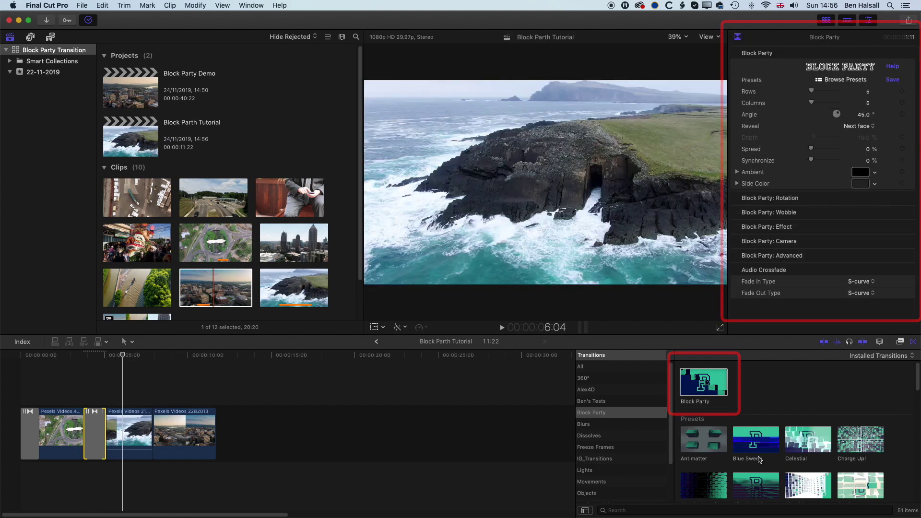
Scroll to the last Block Party presets to preview Wake Up, Neo.
{"action": "scroll", "coordinate": [764, 457], "scroll_direction": "down", "scroll_amount": 4}
{"action": "scroll", "coordinate": [763, 457], "scroll_direction": "down", "scroll_amount": 2}
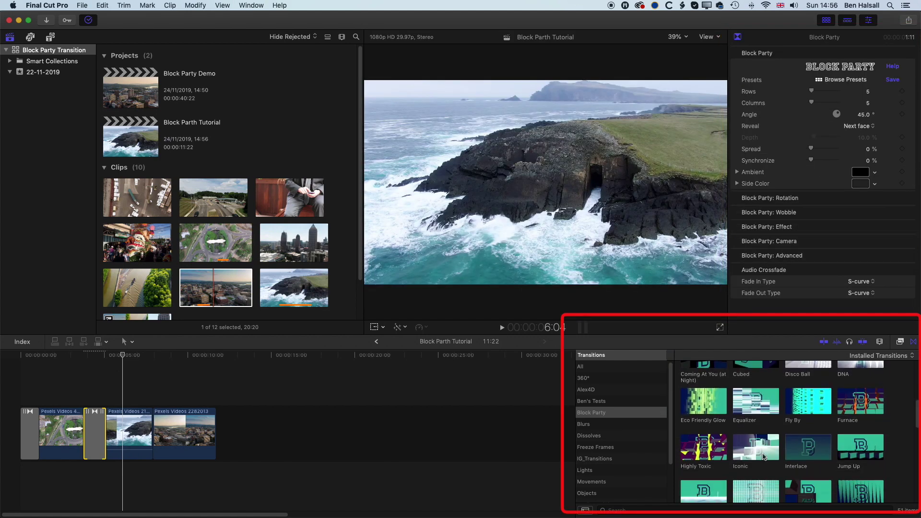
{"action": "scroll", "coordinate": [745, 439], "scroll_direction": "down", "scroll_amount": 8}
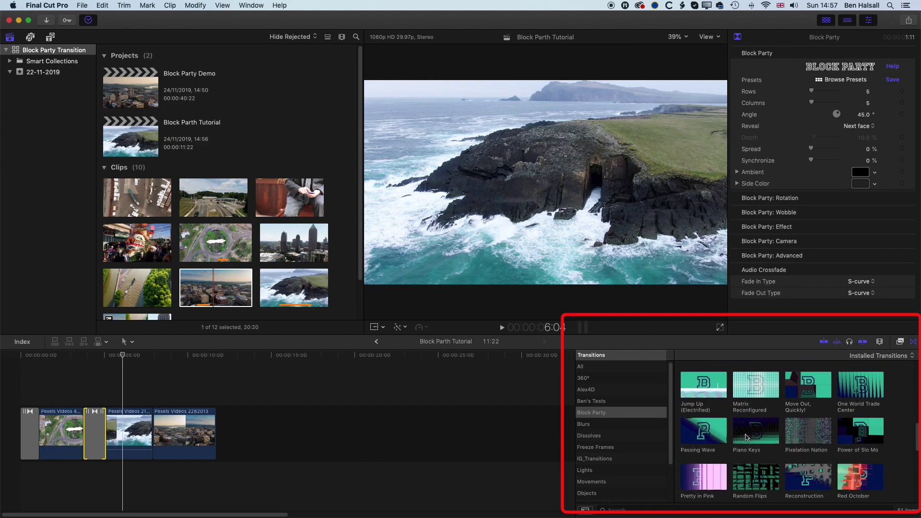
{"action": "scroll", "coordinate": [745, 437], "scroll_direction": "down", "scroll_amount": 4}
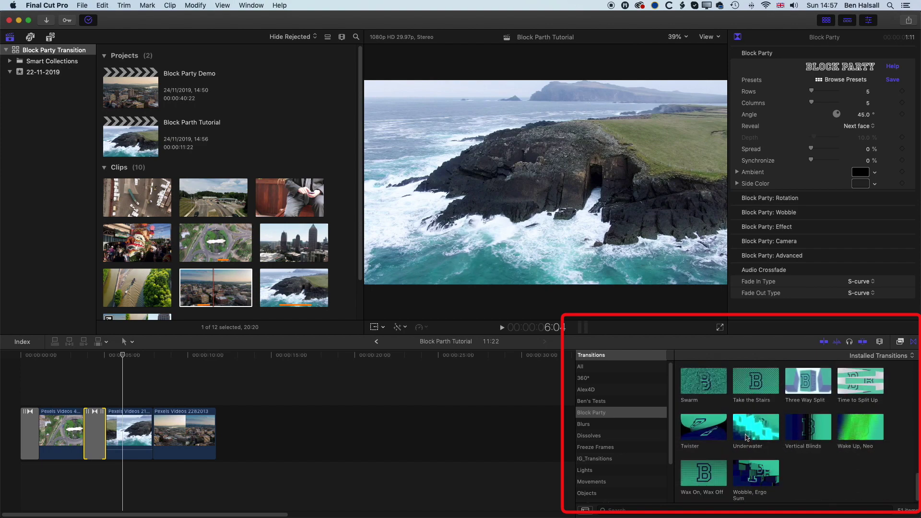
Place Wake Up, Neo between the cliff and city clips and stretch it to 2:29.
{"action": "left_click_drag", "start_coordinate": [853, 432], "coordinate": [173, 435]}
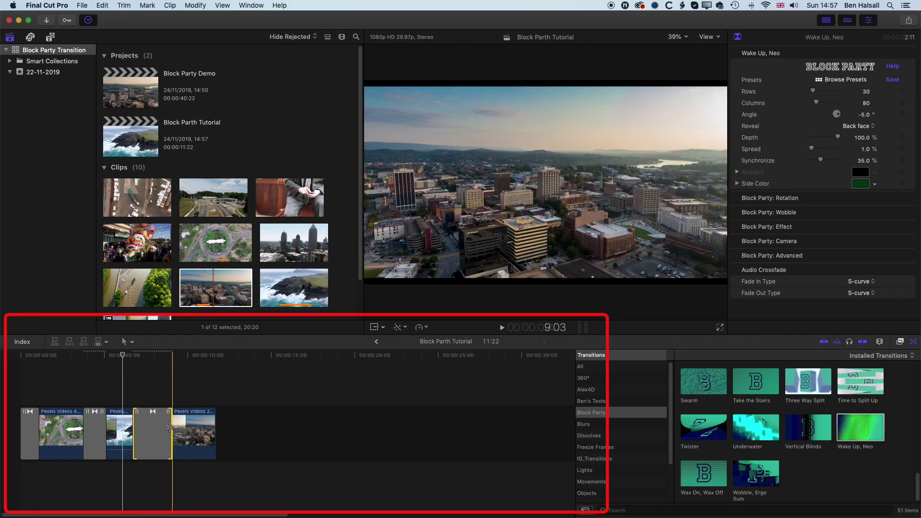
{"action": "left_click_drag", "start_coordinate": [135, 432], "coordinate": [128, 432]}
{"action": "key", "text": "space"}
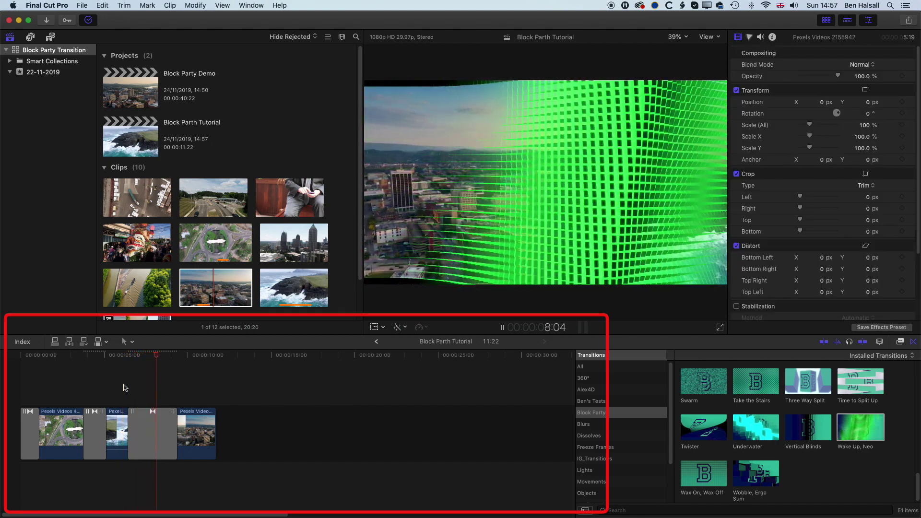
{"action": "key", "text": "space"}
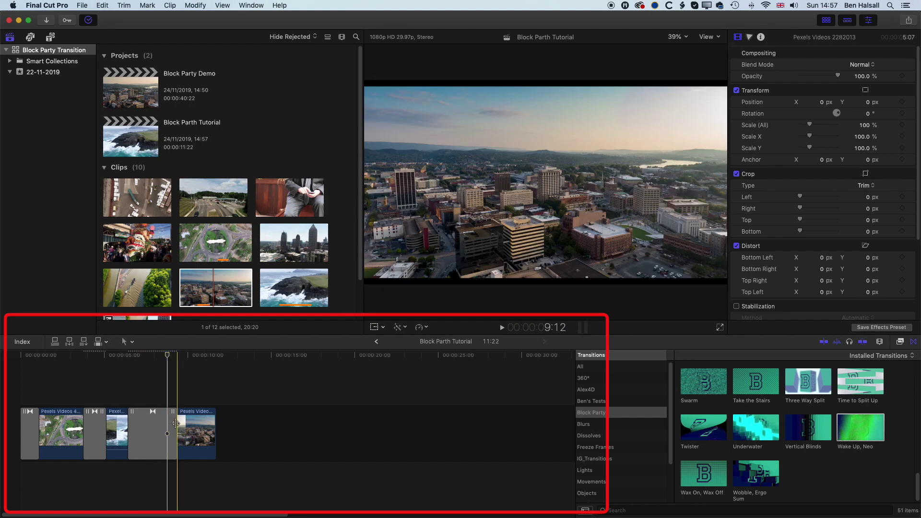
{"action": "left_click_drag", "start_coordinate": [176, 424], "coordinate": [196, 413]}
{"action": "left_click_drag", "start_coordinate": [111, 412], "coordinate": [159, 412]}
{"action": "left_click", "coordinate": [153, 412]}
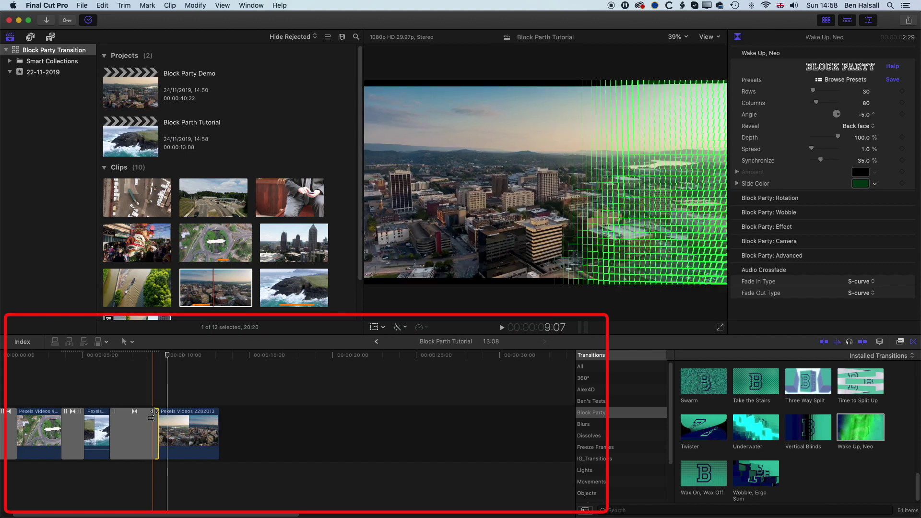
Set the Wake Up, Neo transition duration to 1.15 with Control-D and play it back.
{"action": "left_click_drag", "start_coordinate": [112, 429], "coordinate": [116, 429]}
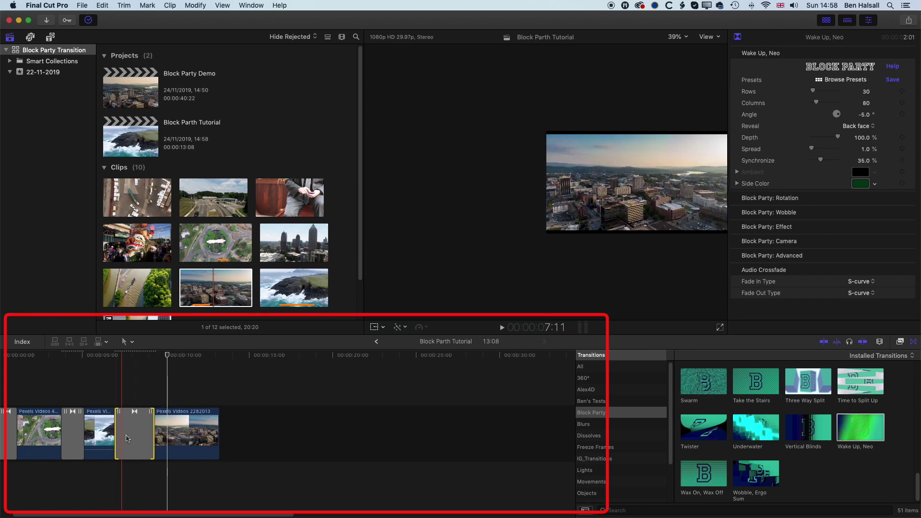
{"action": "left_click", "coordinate": [136, 437]}
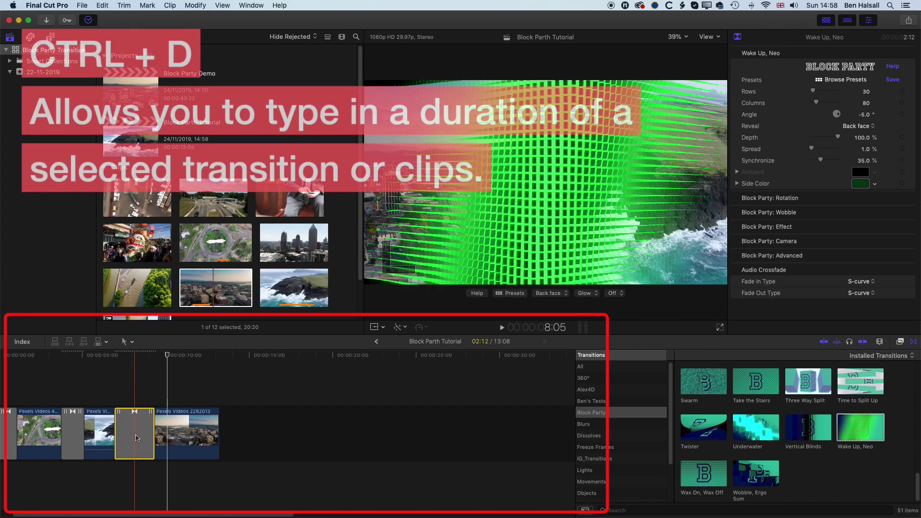
{"action": "key", "text": "ctrl+d"}
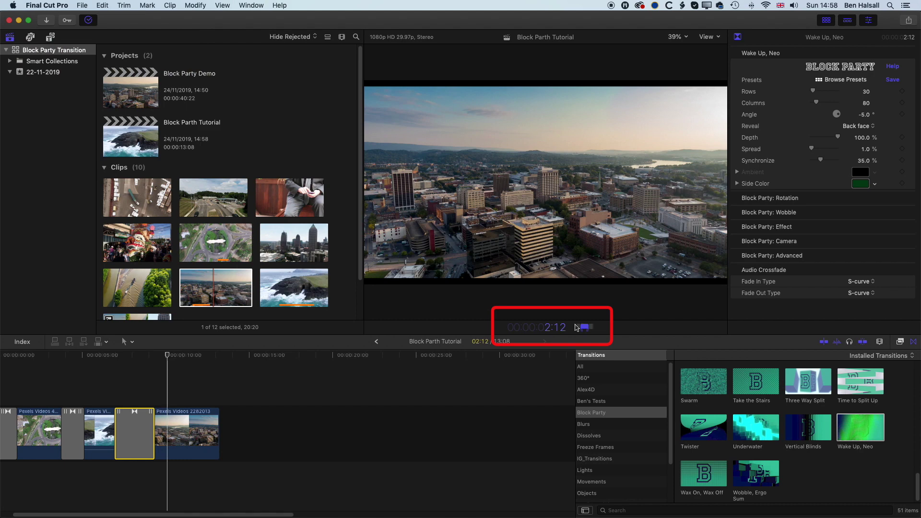
{"action": "type", "text": "1.15"}
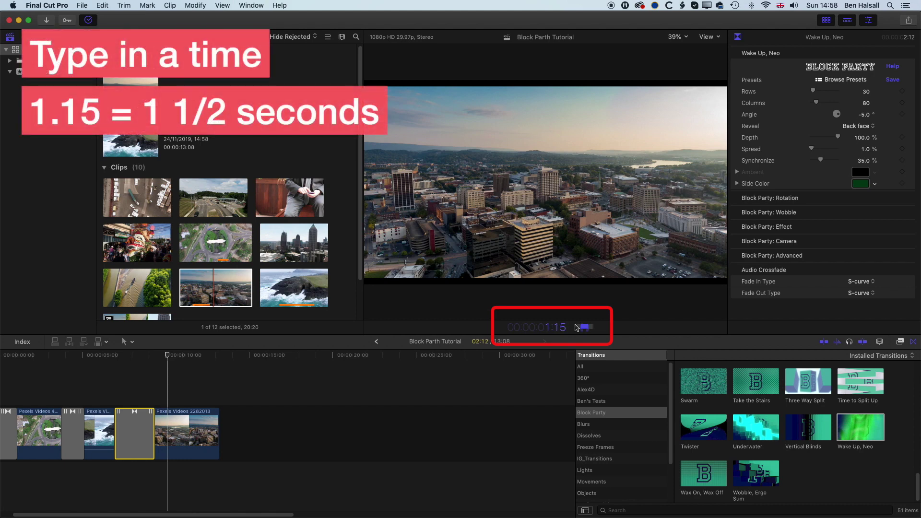
{"action": "key", "text": "Return"}
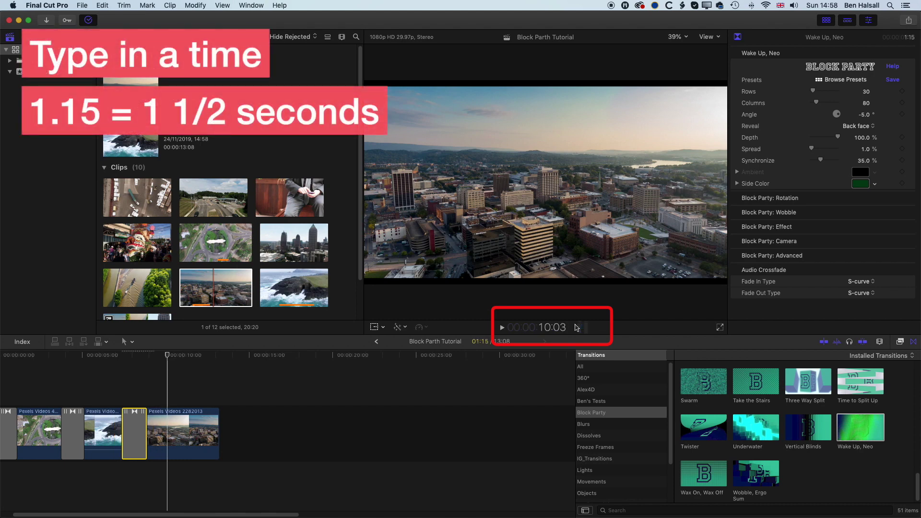
{"action": "key", "text": "space"}
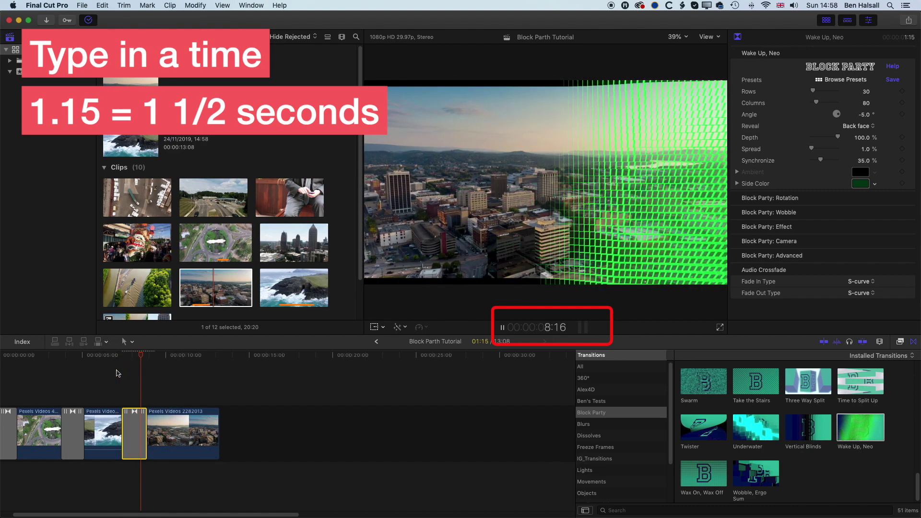
{"action": "key", "text": "space"}
{"action": "left_click", "coordinate": [130, 356]}
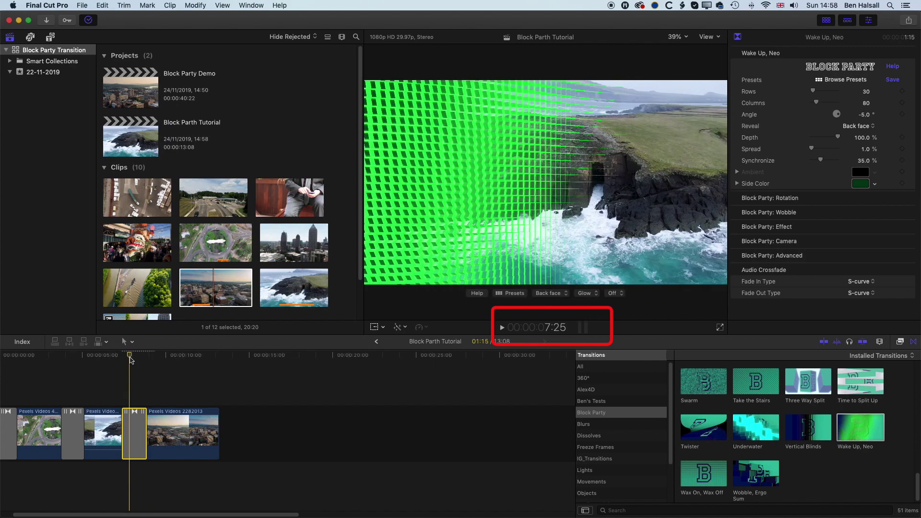
Give the three selected Block Party transitions a 1:00 duration, preview, then change it to 4:00.
{"action": "left_click", "coordinate": [76, 434], "text": "super"}
{"action": "left_click", "coordinate": [8, 428], "text": "super"}
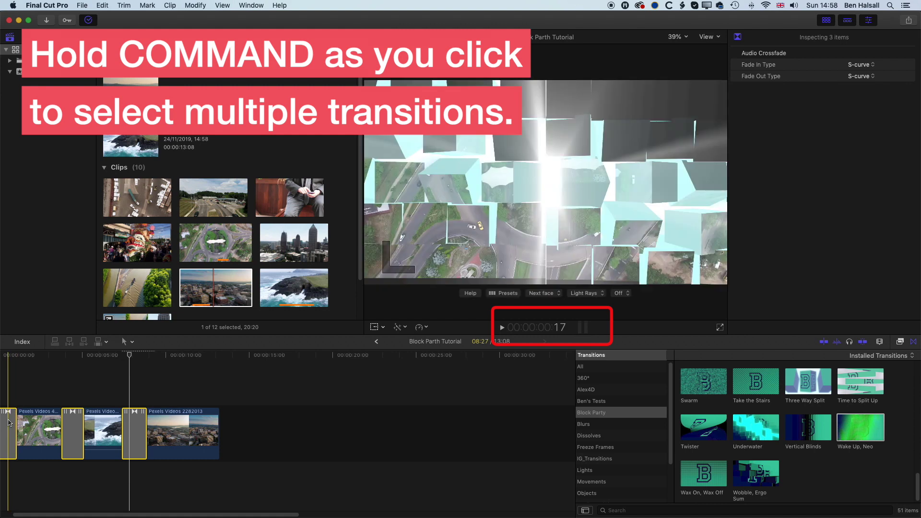
{"action": "key", "text": "ctrl+d"}
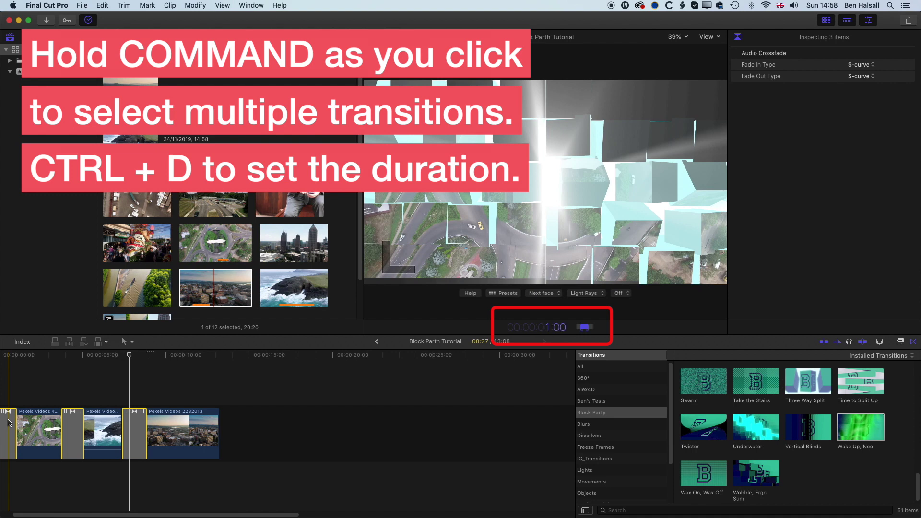
{"action": "key", "text": "Return"}
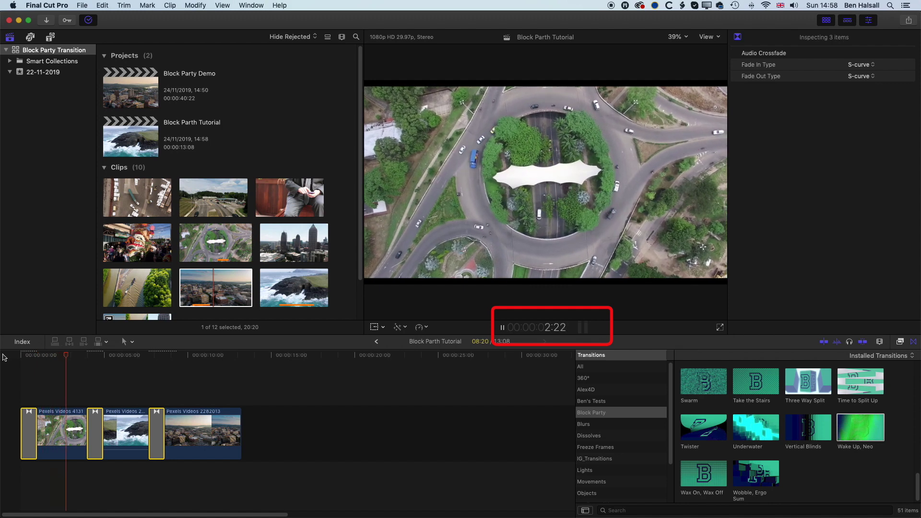
{"action": "key", "text": "space"}
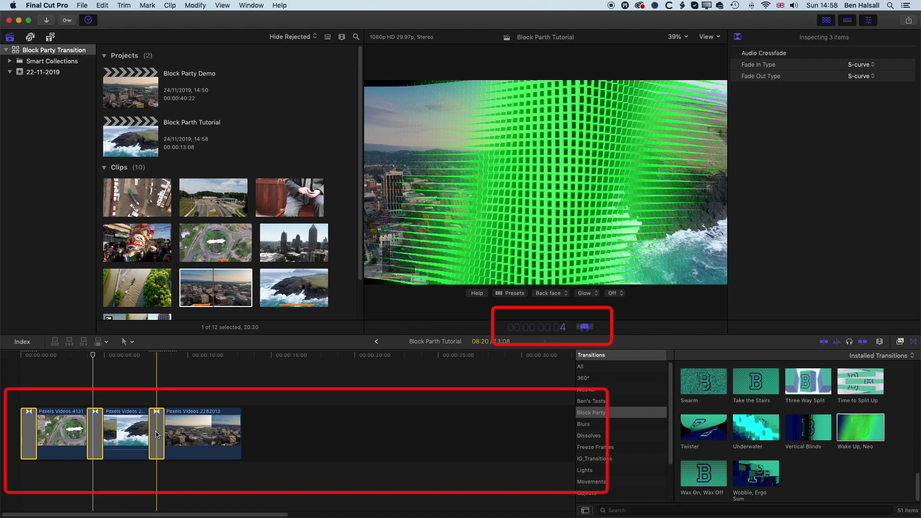
{"action": "key", "text": "Return"}
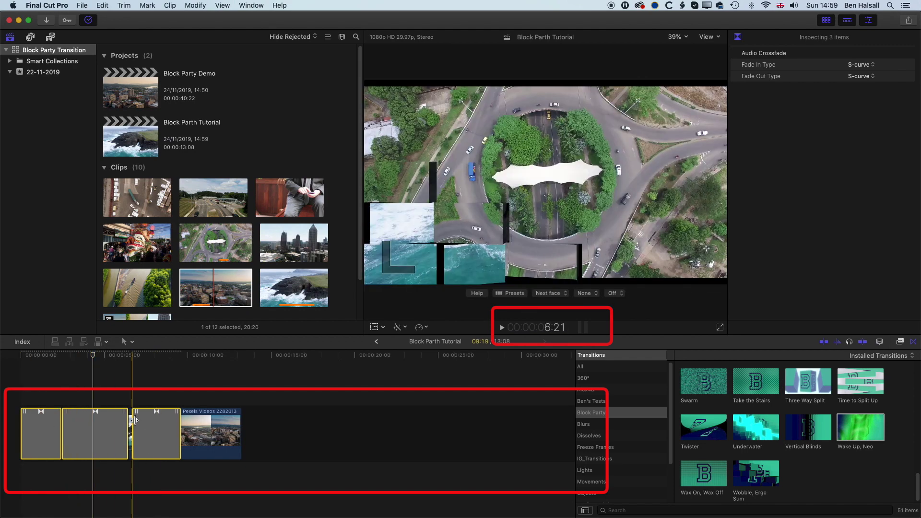
Check each transition's Inspector settings, then undo the 4:00 lengthening back to one second.
{"action": "left_click", "coordinate": [34, 355]}
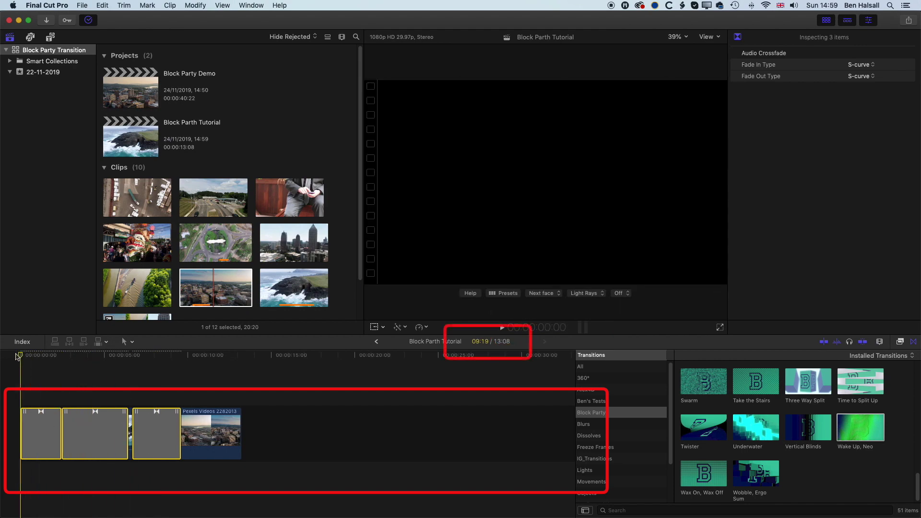
{"action": "left_click", "coordinate": [33, 384]}
{"action": "left_click", "coordinate": [44, 425]}
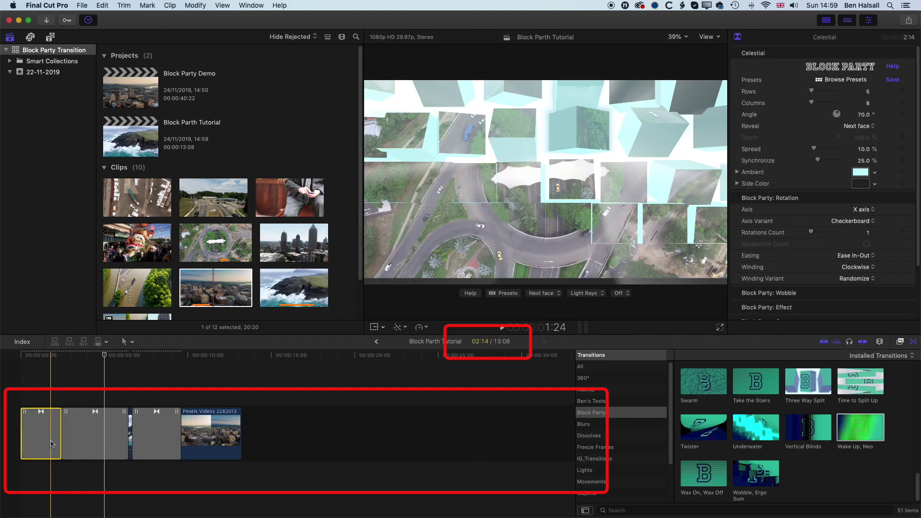
{"action": "left_click", "coordinate": [96, 436]}
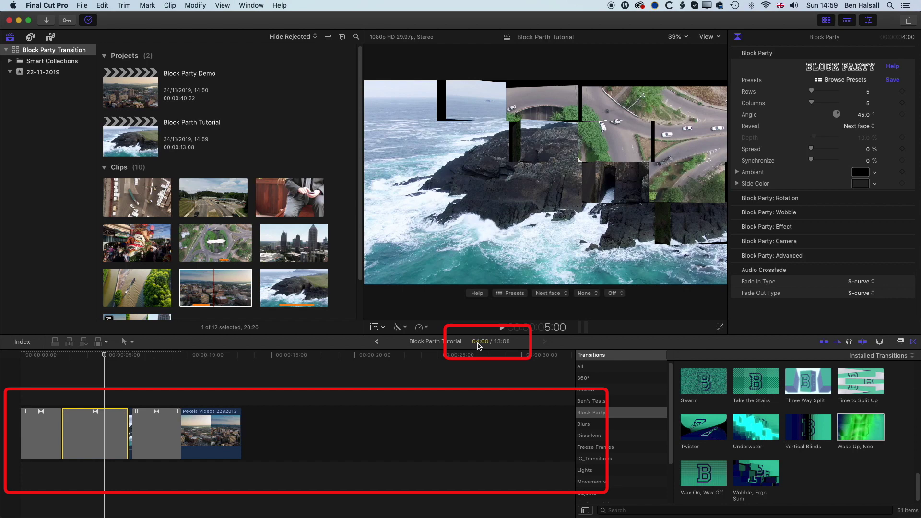
{"action": "left_click", "coordinate": [170, 426]}
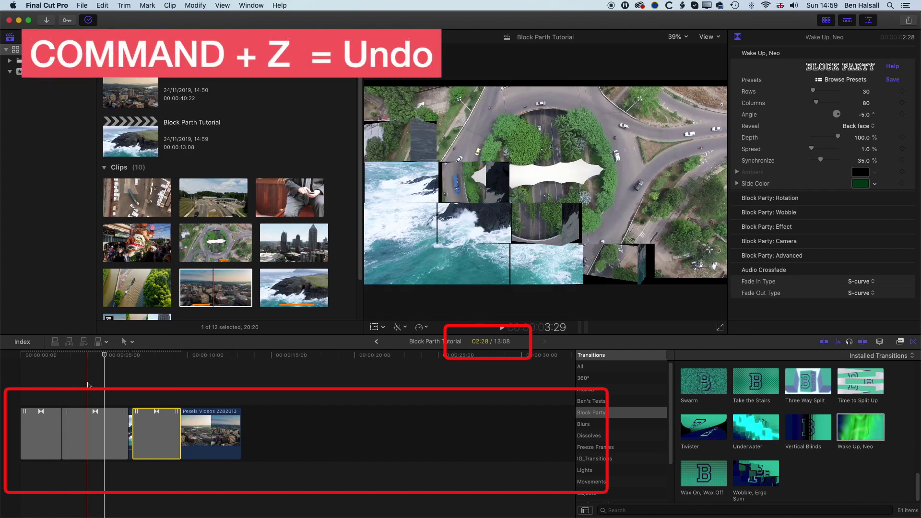
{"action": "key", "text": "super+z"}
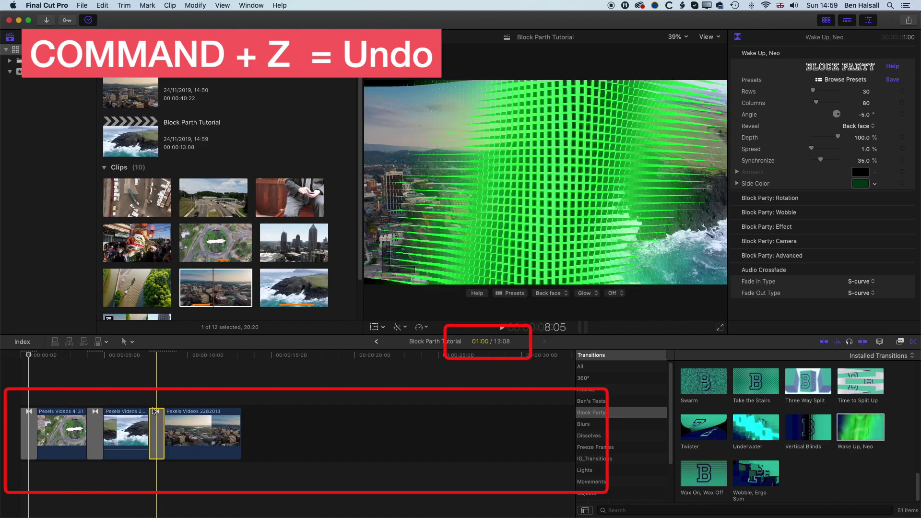
{"action": "left_click", "coordinate": [148, 379]}
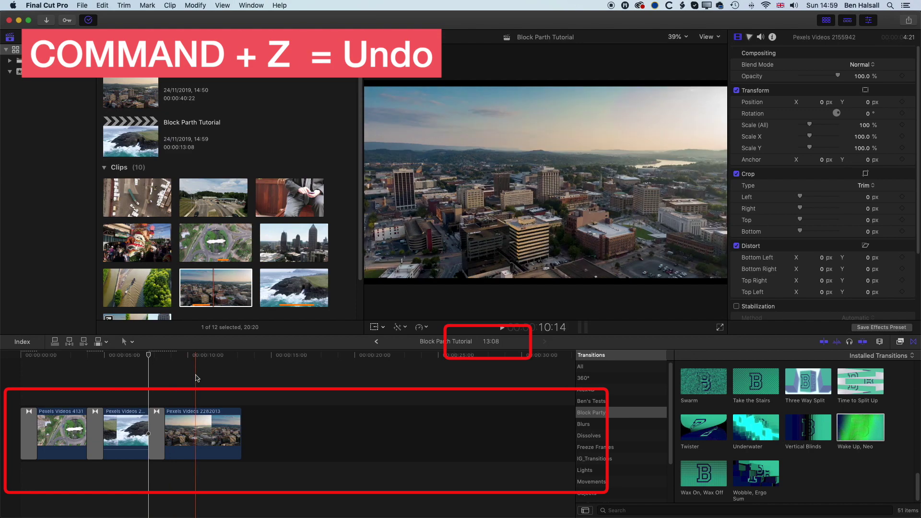
Give the Wake Up, Neo transition 31 rows, 60 columns and a -14.1° angle.
{"action": "left_click", "coordinate": [158, 429]}
{"action": "left_click_drag", "start_coordinate": [150, 357], "coordinate": [156, 357]}
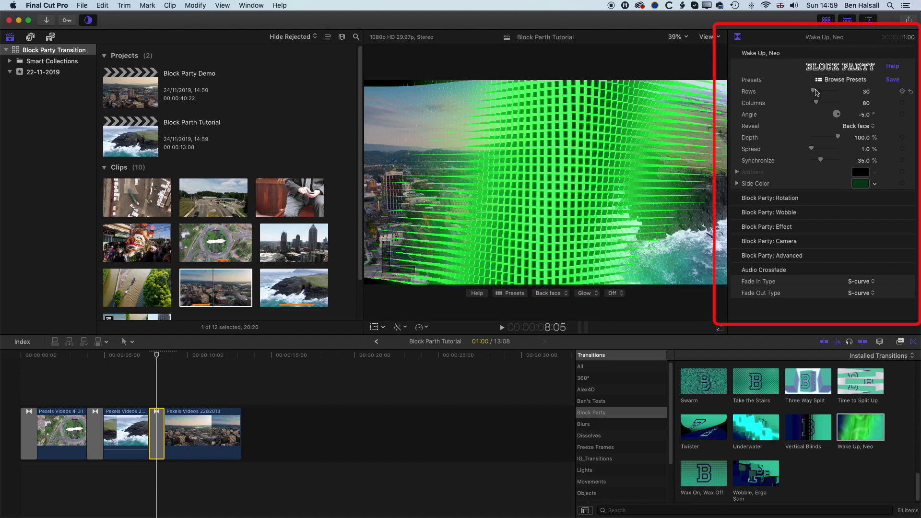
{"action": "left_click_drag", "start_coordinate": [814, 94], "coordinate": [862, 120]}
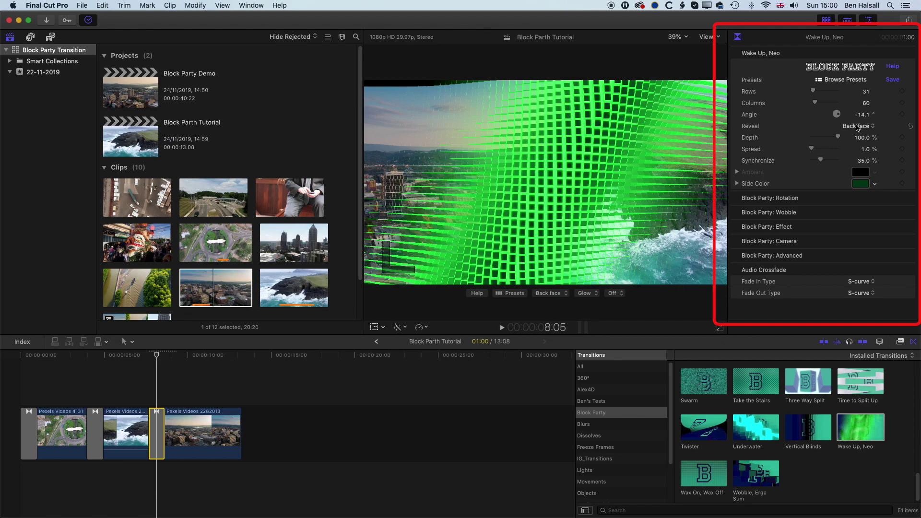
Set the Wake Up, Neo transition's Reveal to Next face.
{"action": "left_click", "coordinate": [857, 128]}
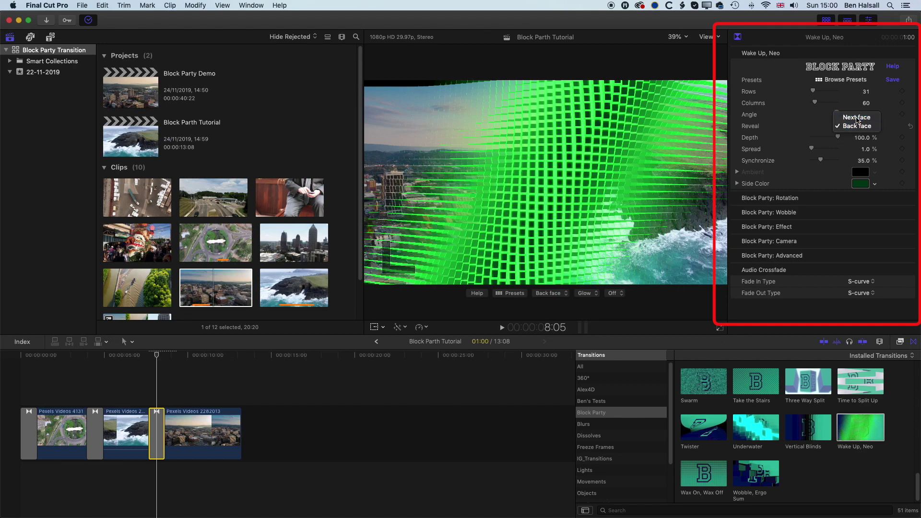
{"action": "left_click", "coordinate": [857, 117]}
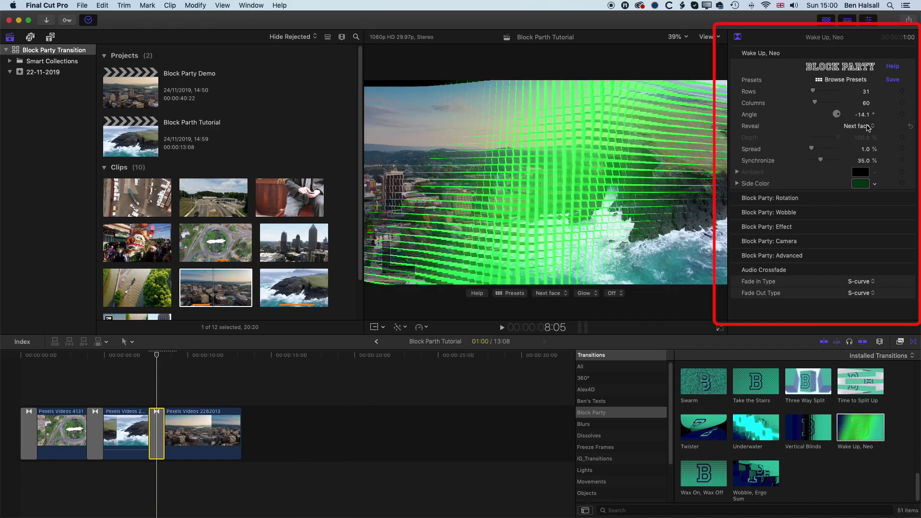
{"action": "left_click", "coordinate": [868, 128]}
{"action": "left_click", "coordinate": [864, 135]}
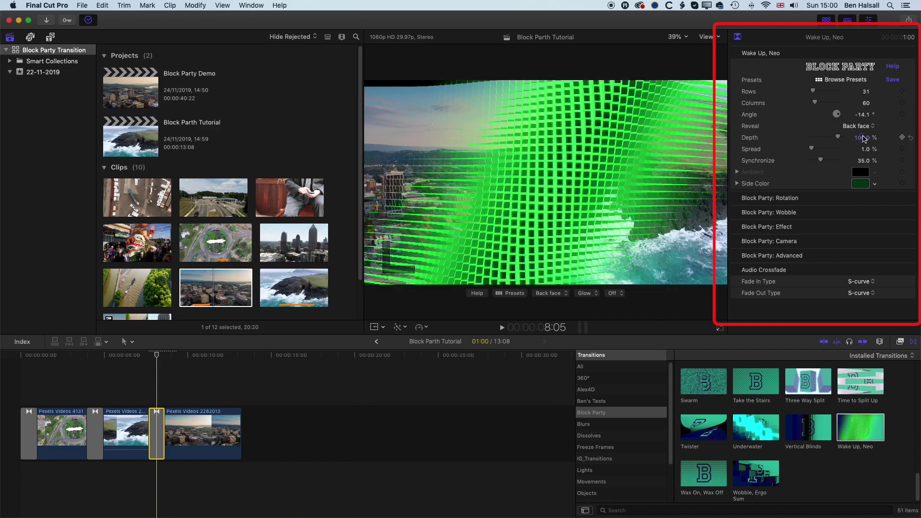
{"action": "left_click", "coordinate": [864, 129]}
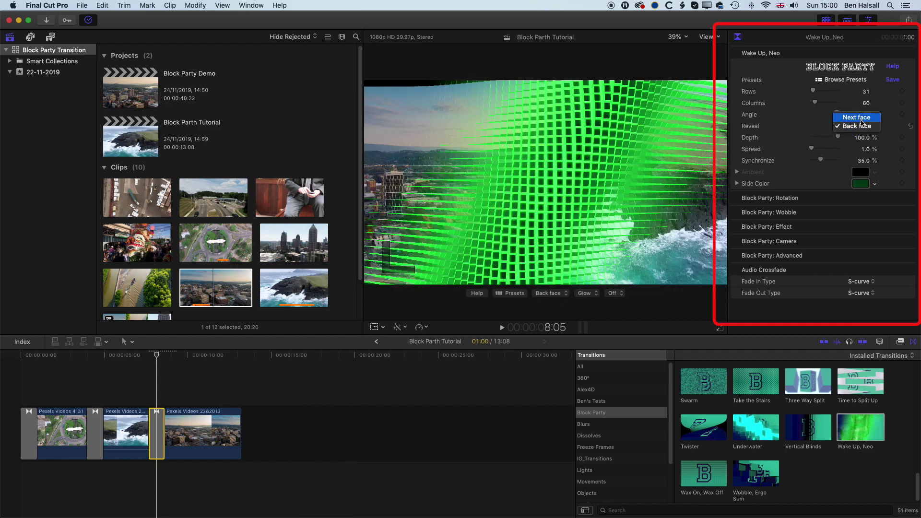
{"action": "left_click", "coordinate": [857, 118]}
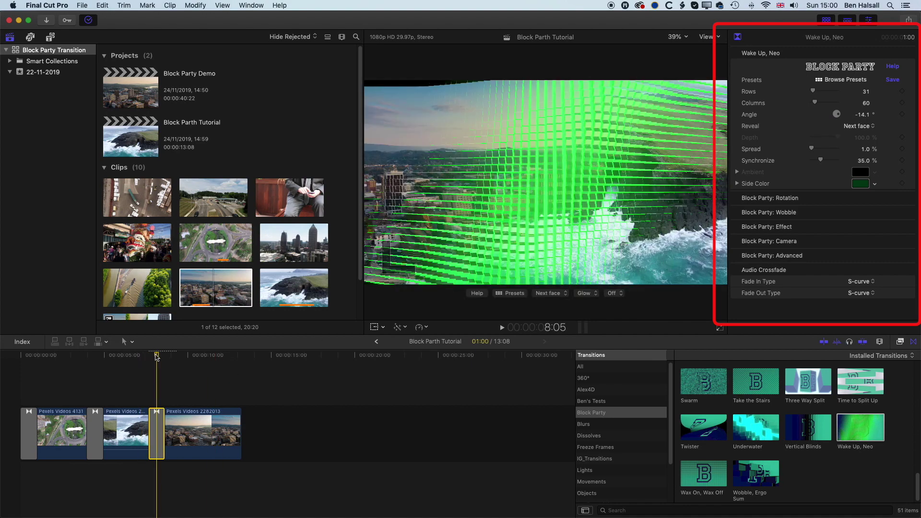
Lengthen the Wake Up, Neo transition to 2:28 and play it back.
{"action": "left_click_drag", "start_coordinate": [166, 431], "coordinate": [181, 431]}
{"action": "left_click", "coordinate": [132, 355]}
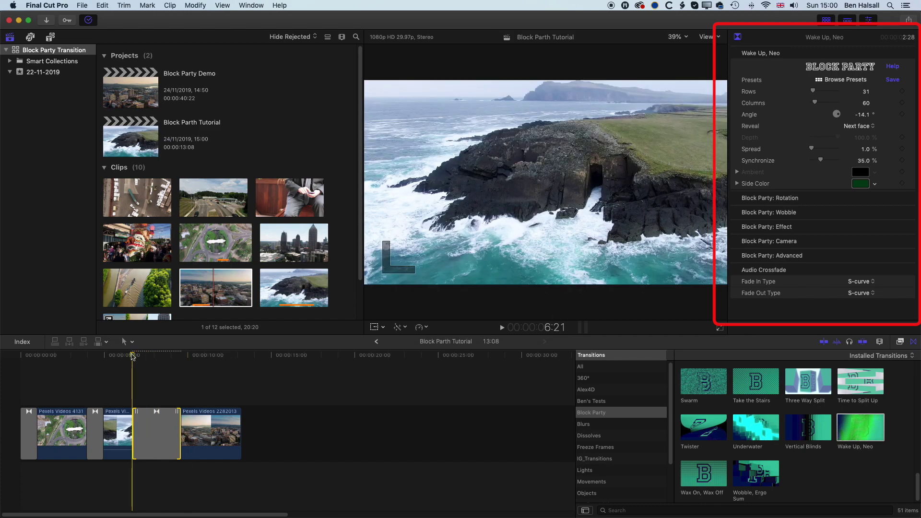
{"action": "key", "text": "space"}
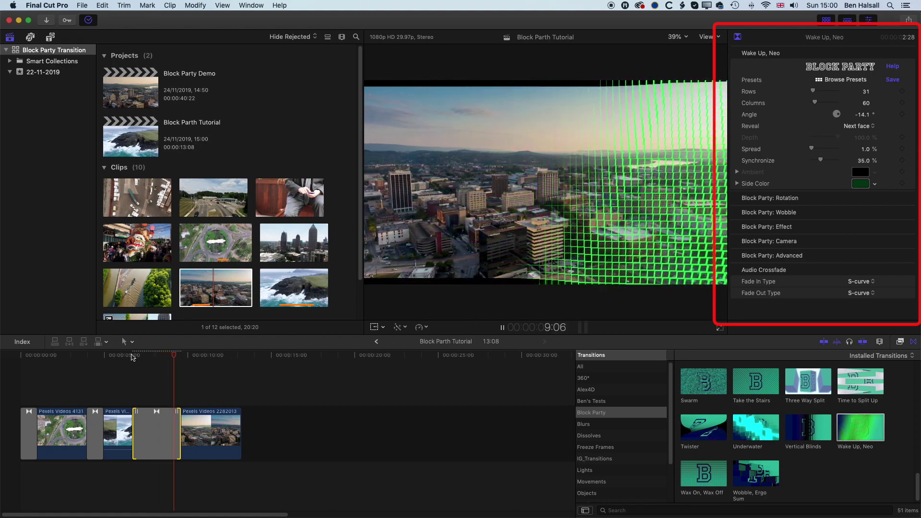
{"action": "key", "text": "space"}
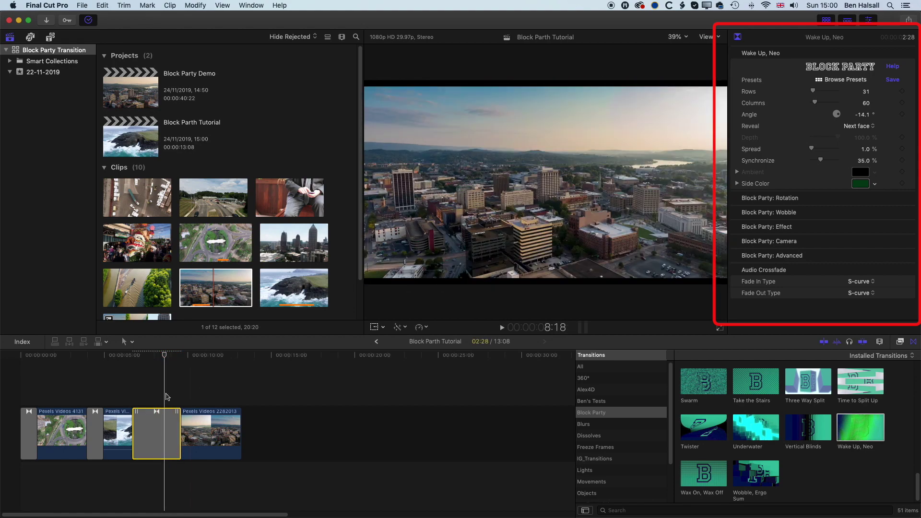
{"action": "left_click", "coordinate": [161, 355]}
{"action": "left_click_drag", "start_coordinate": [161, 355], "coordinate": [156, 356]}
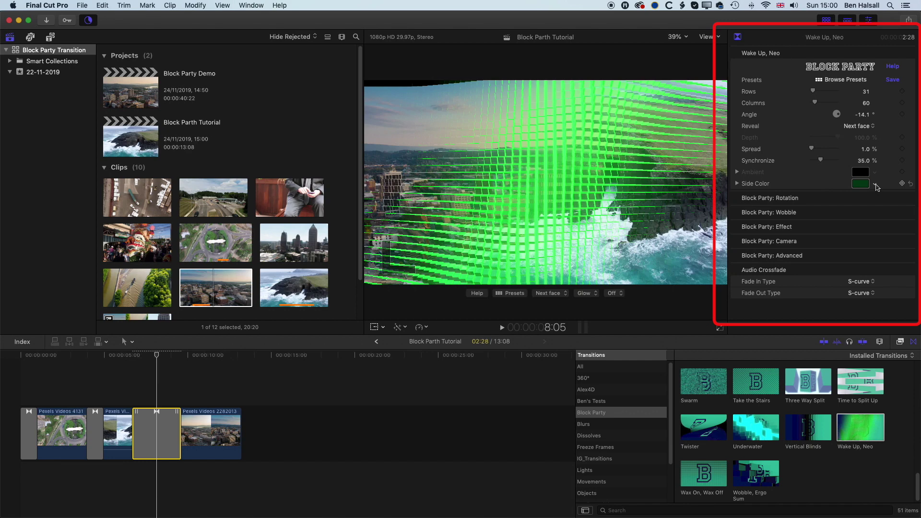
Change the transition's Side Color to bright green.
{"action": "left_click", "coordinate": [876, 187]}
{"action": "left_click_drag", "start_coordinate": [844, 206], "coordinate": [843, 225]}
{"action": "key", "text": "Escape"}
Set Block Party: Effect to None and preview the transition without glow.
{"action": "left_click", "coordinate": [897, 227]}
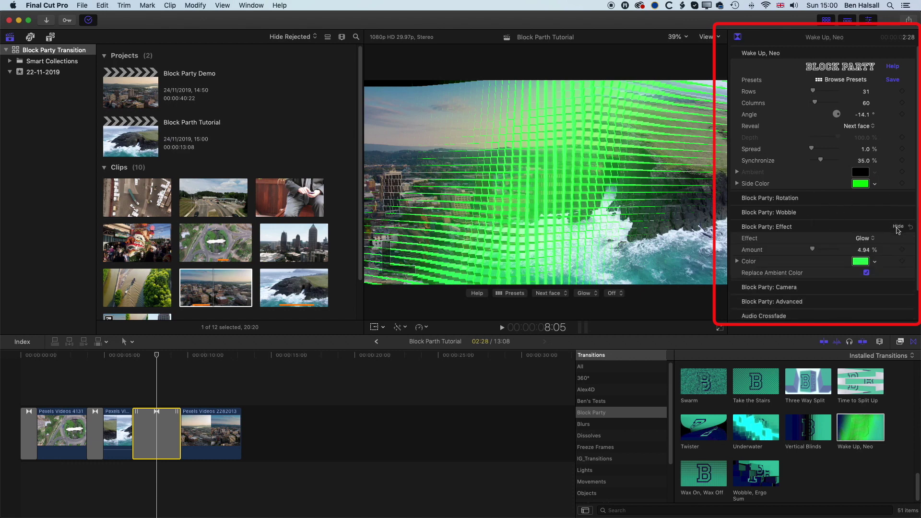
{"action": "left_click", "coordinate": [868, 238]}
{"action": "left_click", "coordinate": [867, 228]}
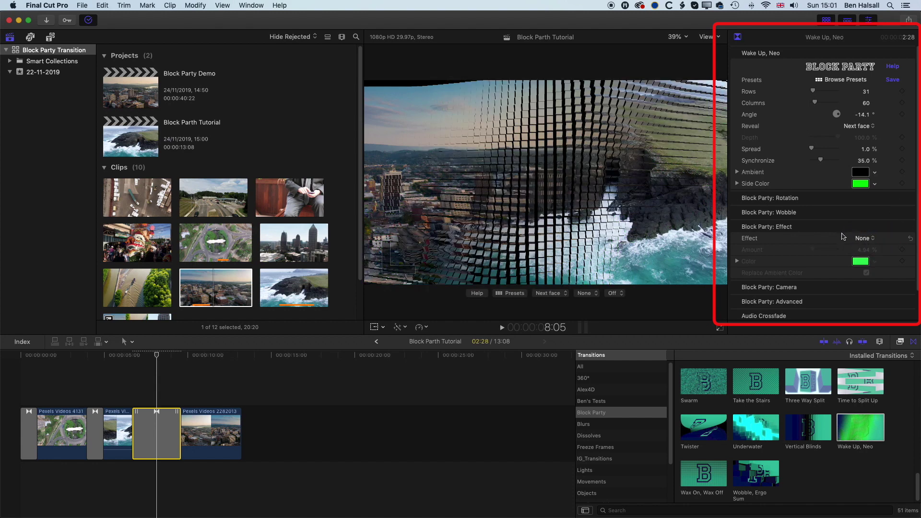
{"action": "left_click_drag", "start_coordinate": [156, 355], "coordinate": [133, 357]}
{"action": "key", "text": "space"}
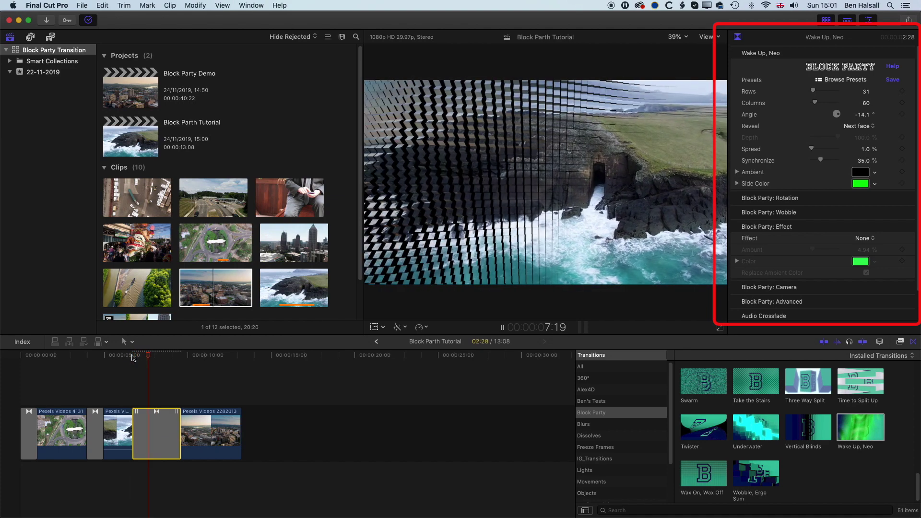
{"action": "key", "text": "space"}
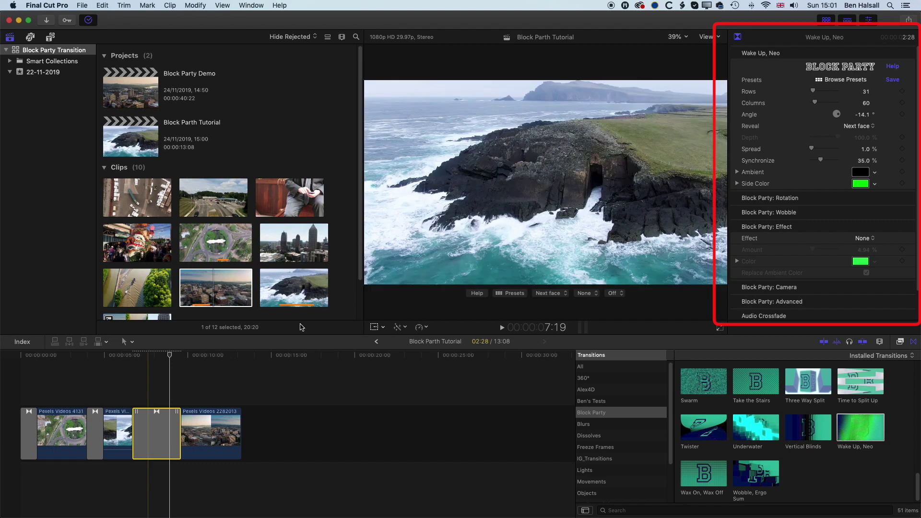
{"action": "left_click", "coordinate": [156, 357]}
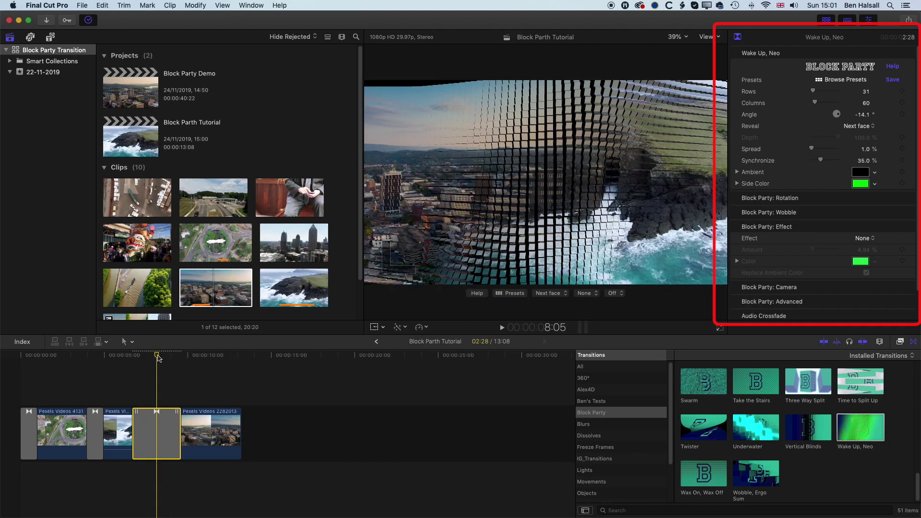
Change the transition's Ambient colour to bright green.
{"action": "left_click", "coordinate": [875, 174]}
{"action": "mouse_move", "coordinate": [853, 195]}
{"action": "left_mouse_down"}
{"action": "mouse_move", "coordinate": [839, 189]}
{"action": "mouse_move", "coordinate": [840, 204]}
{"action": "left_mouse_up"}
{"action": "left_click", "coordinate": [680, 121]}
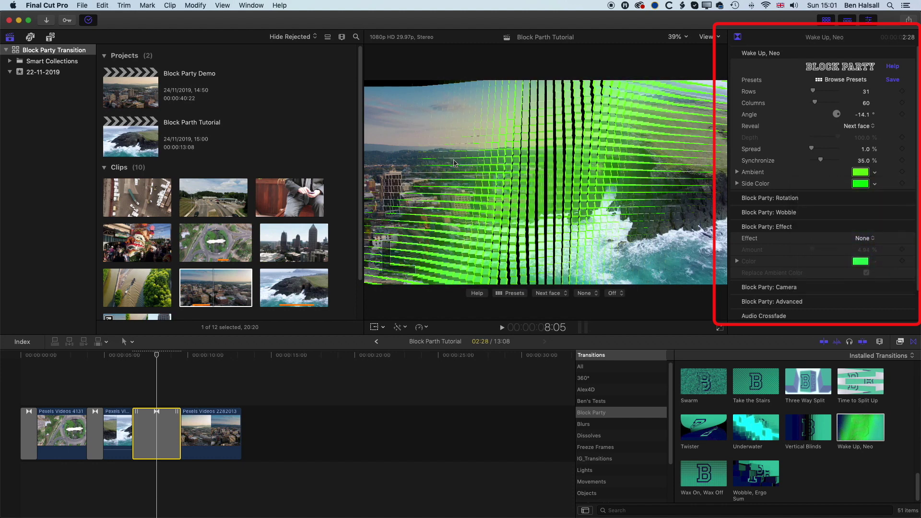
Set the transition's Ambient colour back to black.
{"action": "left_click", "coordinate": [876, 176]}
{"action": "left_click", "coordinate": [891, 281]}
{"action": "key", "text": "Escape"}
Turn the Glow effect back on with the glow amount at 100%.
{"action": "left_click", "coordinate": [864, 238]}
{"action": "left_click", "coordinate": [863, 212]}
{"action": "left_click", "coordinate": [862, 238]}
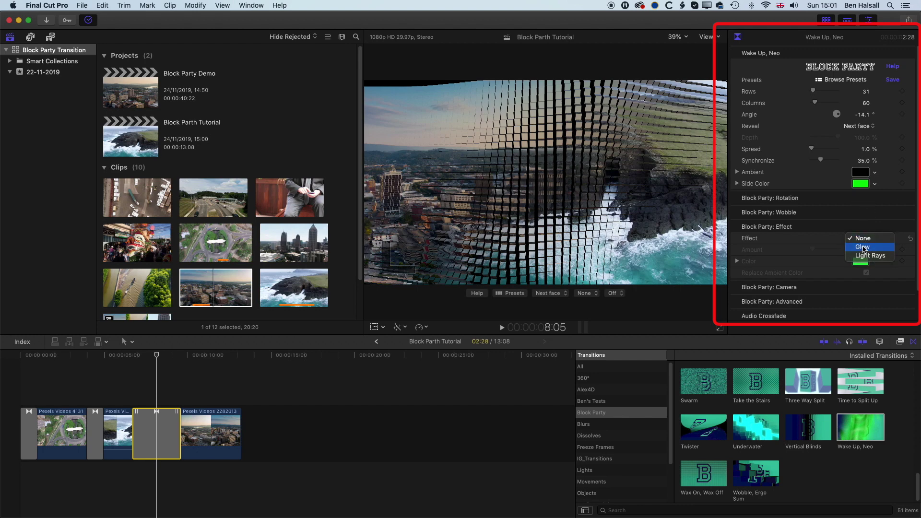
{"action": "left_click", "coordinate": [863, 248]}
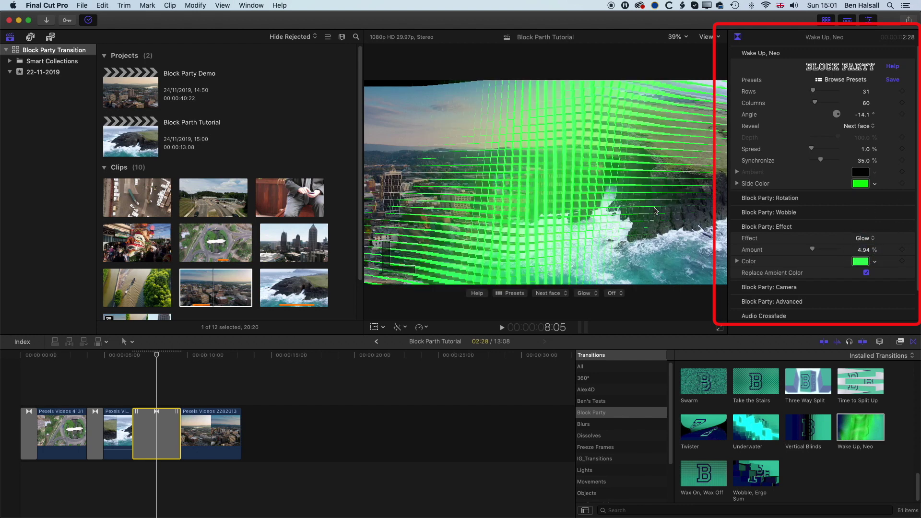
{"action": "left_click_drag", "start_coordinate": [814, 253], "coordinate": [780, 250]}
{"action": "mouse_move", "coordinate": [819, 252]}
{"action": "left_mouse_down"}
{"action": "mouse_move", "coordinate": [855, 253]}
{"action": "mouse_move", "coordinate": [811, 251]}
{"action": "left_mouse_up"}
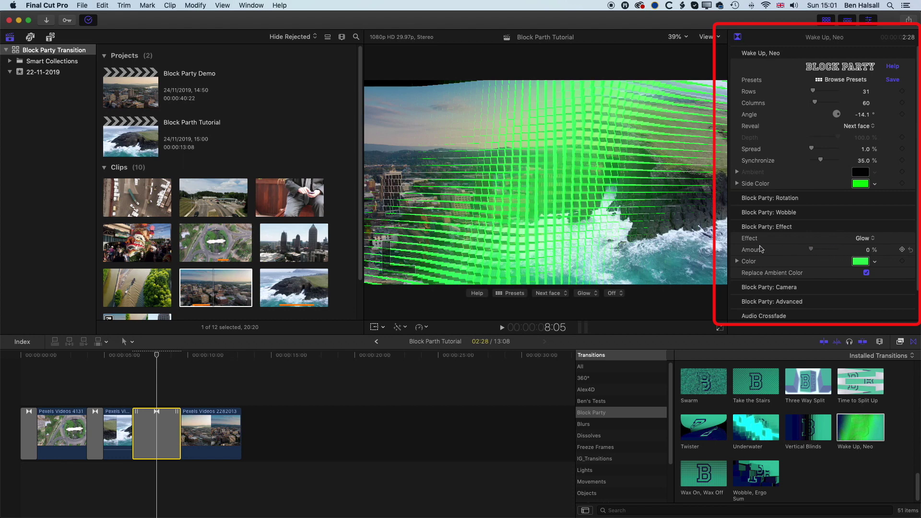
Leave Replace Ambient Color unchecked and scrub to preview the transition.
{"action": "left_click", "coordinate": [866, 273]}
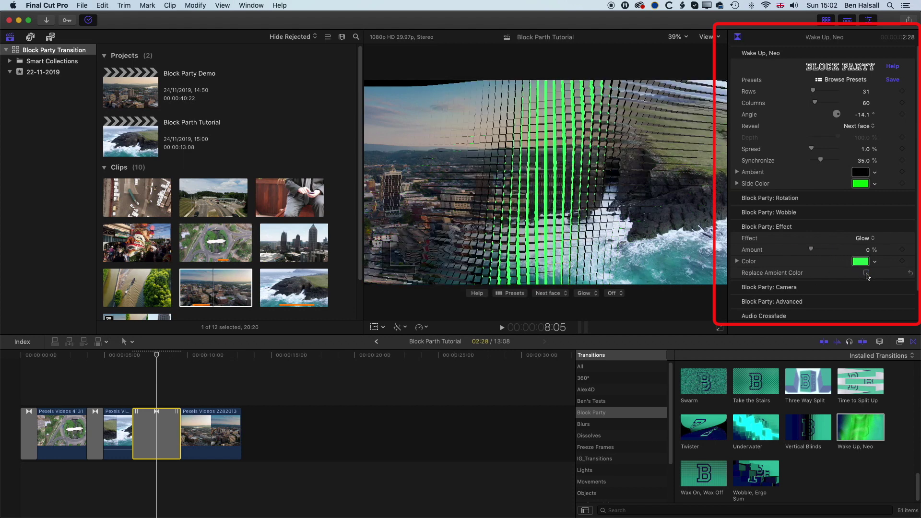
{"action": "left_click", "coordinate": [866, 273]}
{"action": "left_click", "coordinate": [866, 273]}
{"action": "mouse_move", "coordinate": [159, 357]}
{"action": "left_mouse_down"}
{"action": "mouse_move", "coordinate": [148, 359]}
{"action": "mouse_move", "coordinate": [174, 361]}
{"action": "mouse_move", "coordinate": [157, 358]}
{"action": "left_mouse_up"}
Scale Pexels Videos 2282013 to 141%, then drag Pexels Videos 2818527 onto the timeline end.
{"action": "left_click", "coordinate": [208, 428]}
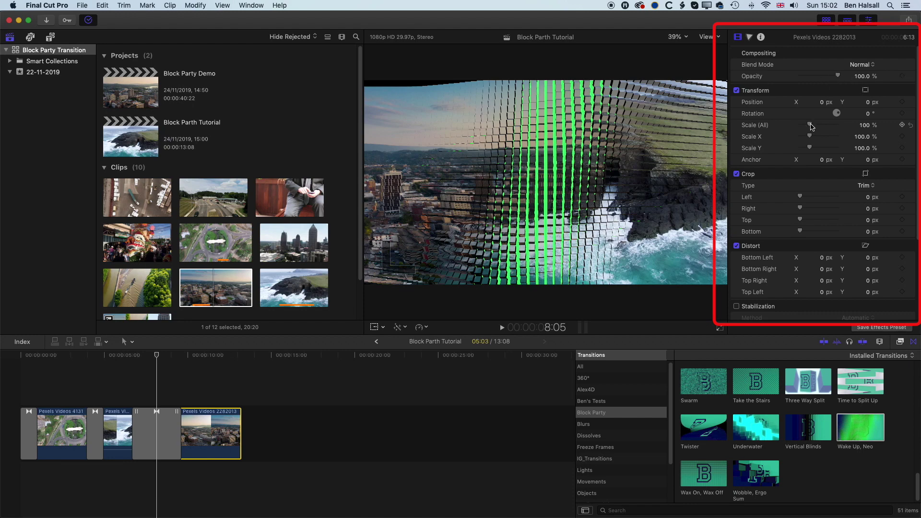
{"action": "left_click_drag", "start_coordinate": [811, 127], "coordinate": [817, 127]}
{"action": "left_click_drag", "start_coordinate": [158, 355], "coordinate": [132, 358]}
{"action": "key", "text": "space"}
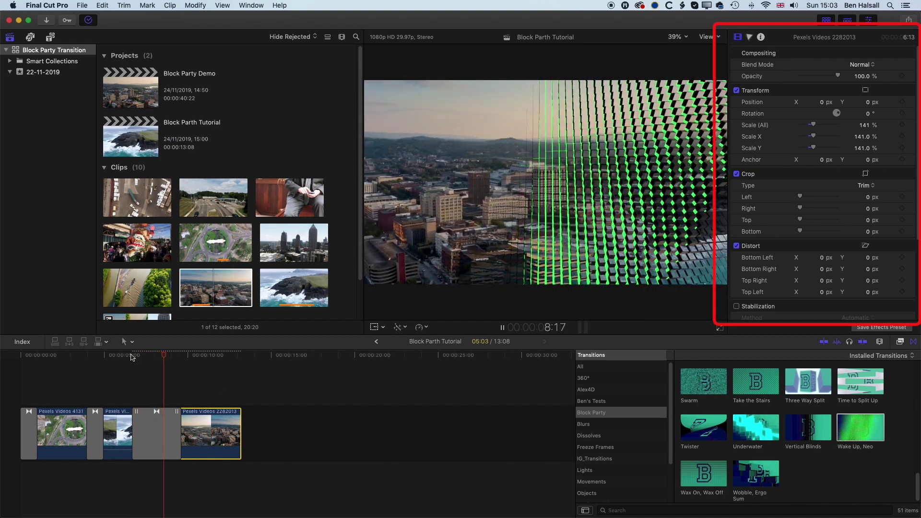
{"action": "left_click", "coordinate": [296, 245]}
{"action": "left_click_drag", "start_coordinate": [296, 245], "coordinate": [483, 430]}
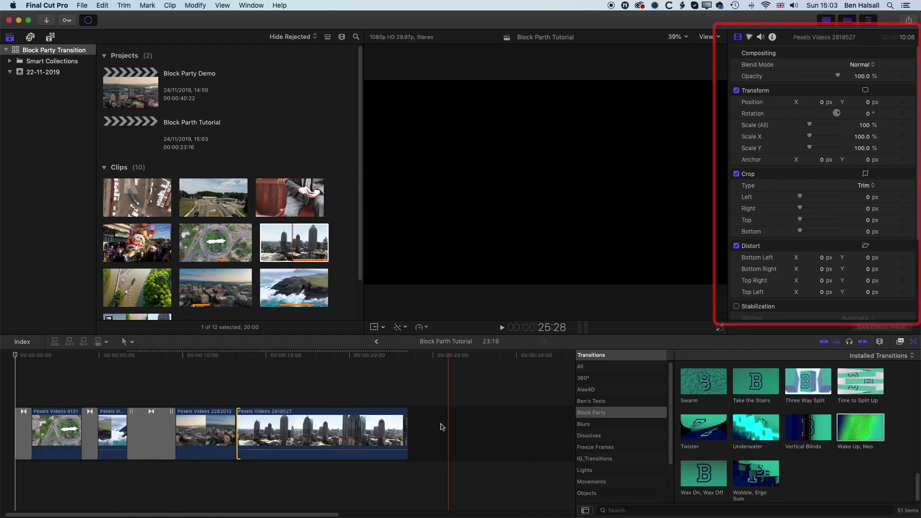
Trim the last clip to about 3 seconds, add a DNA transition before it, and preview.
{"action": "left_click_drag", "start_coordinate": [412, 428], "coordinate": [289, 420]}
{"action": "scroll", "coordinate": [756, 445], "scroll_direction": "up", "scroll_amount": 5}
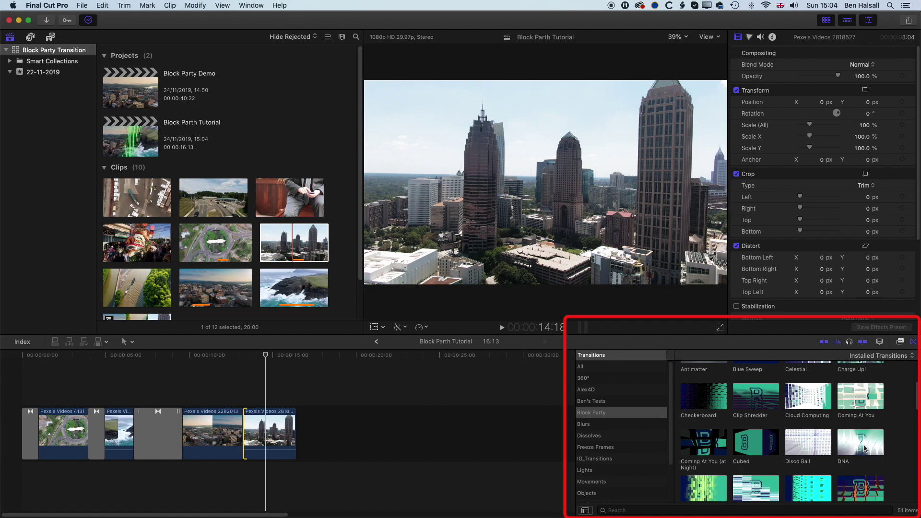
{"action": "left_click_drag", "start_coordinate": [865, 449], "coordinate": [224, 426]}
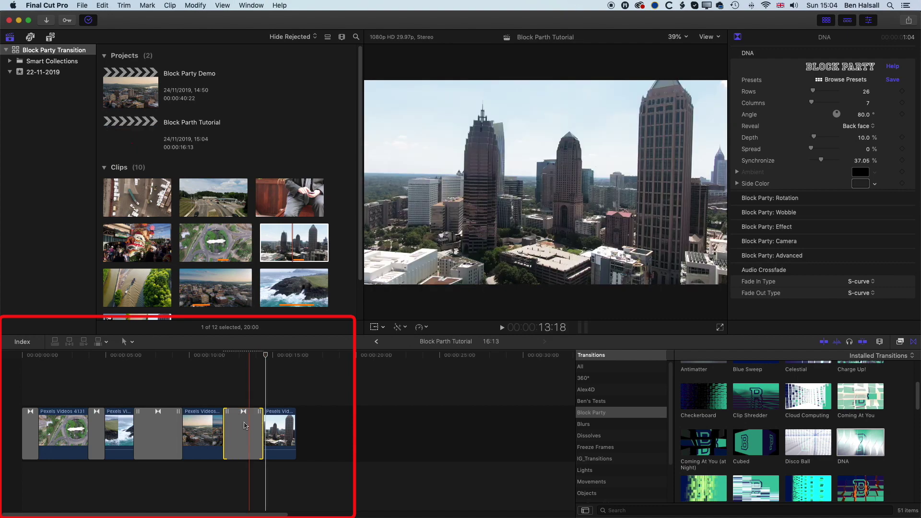
{"action": "key", "text": "space"}
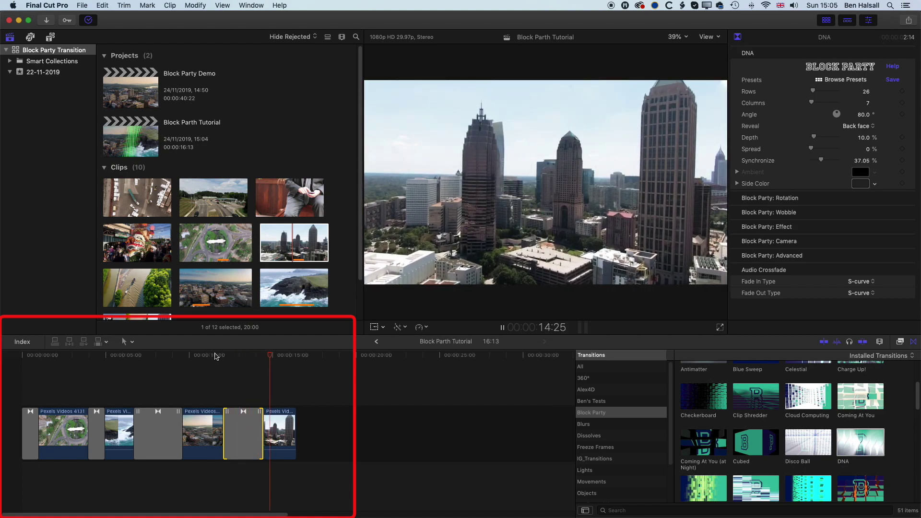
{"action": "key", "text": "space"}
{"action": "key", "text": "space"}
{"action": "key", "text": "space"}
Give the DNA transition 3 columns and 10 rows, then play it back.
{"action": "mouse_move", "coordinate": [245, 356]}
{"action": "left_mouse_down"}
{"action": "mouse_move", "coordinate": [265, 356]}
{"action": "mouse_move", "coordinate": [223, 356]}
{"action": "mouse_move", "coordinate": [243, 358]}
{"action": "left_mouse_up"}
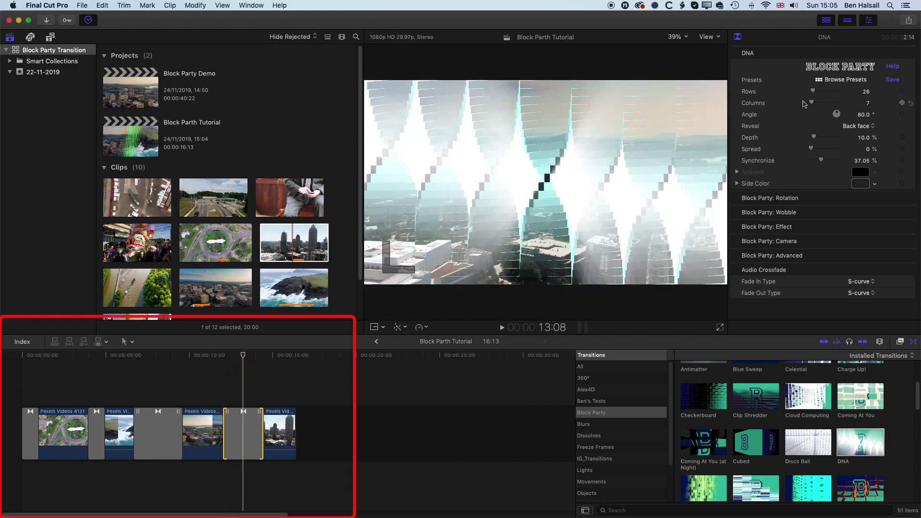
{"action": "left_click", "coordinate": [868, 105]}
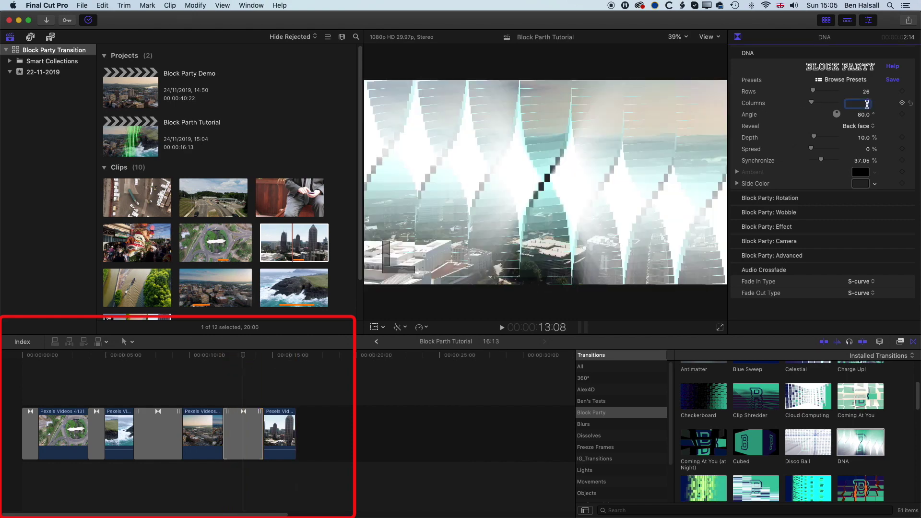
{"action": "type", "text": "3"}
{"action": "key", "text": "Tab"}
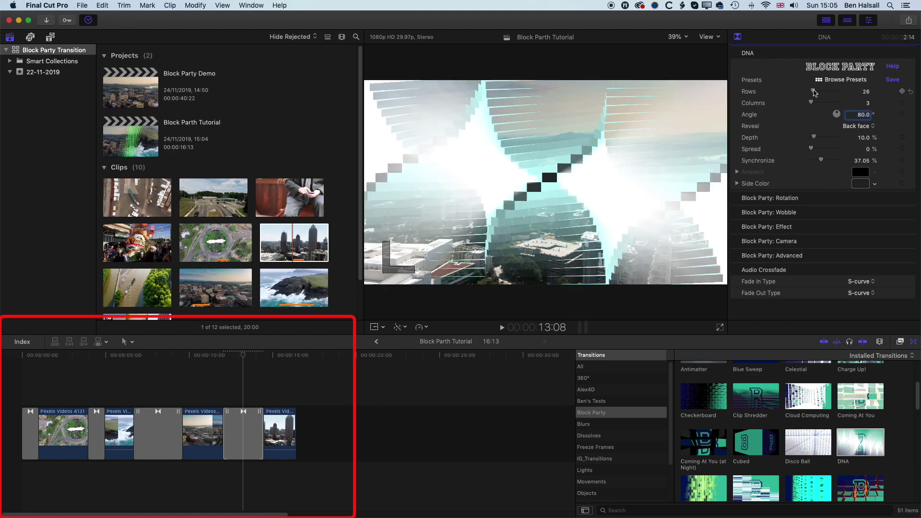
{"action": "left_click_drag", "start_coordinate": [814, 93], "coordinate": [814, 93]}
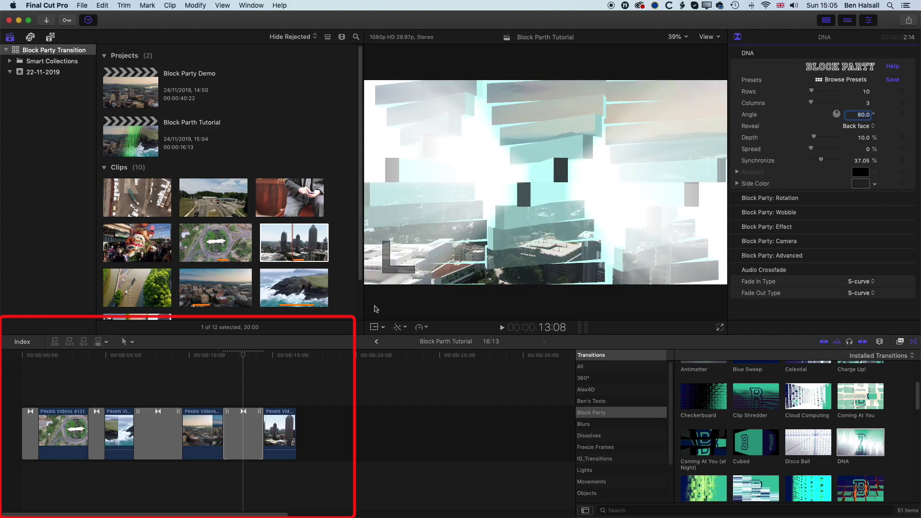
{"action": "left_click", "coordinate": [222, 358]}
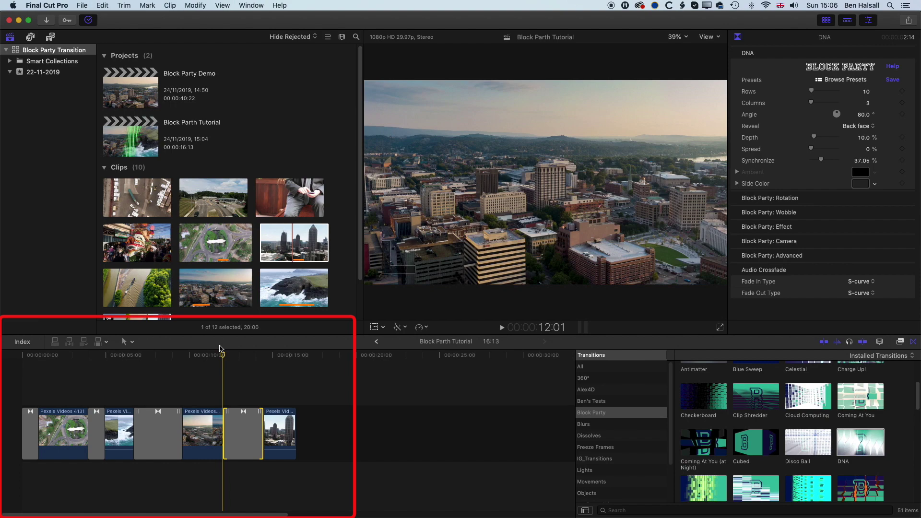
{"action": "key", "text": "space"}
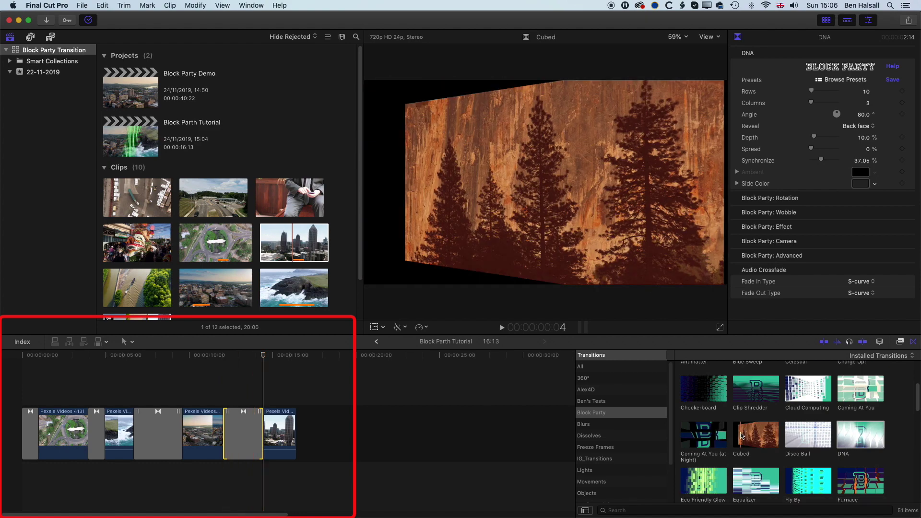
Replace the DNA transition with Highly Toxic, preview it, and select it.
{"action": "scroll", "coordinate": [742, 435], "scroll_direction": "down", "scroll_amount": 3}
{"action": "scroll", "coordinate": [743, 436], "scroll_direction": "down", "scroll_amount": 2}
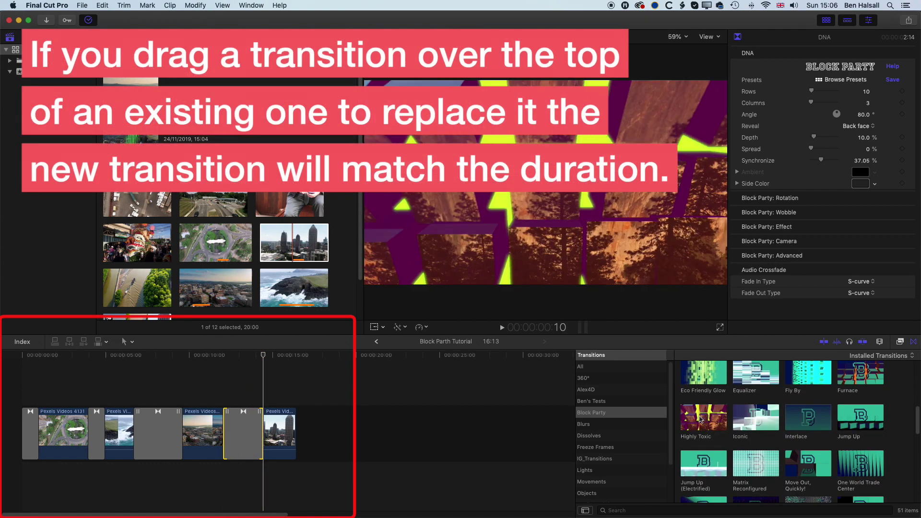
{"action": "left_click_drag", "start_coordinate": [700, 420], "coordinate": [237, 430]}
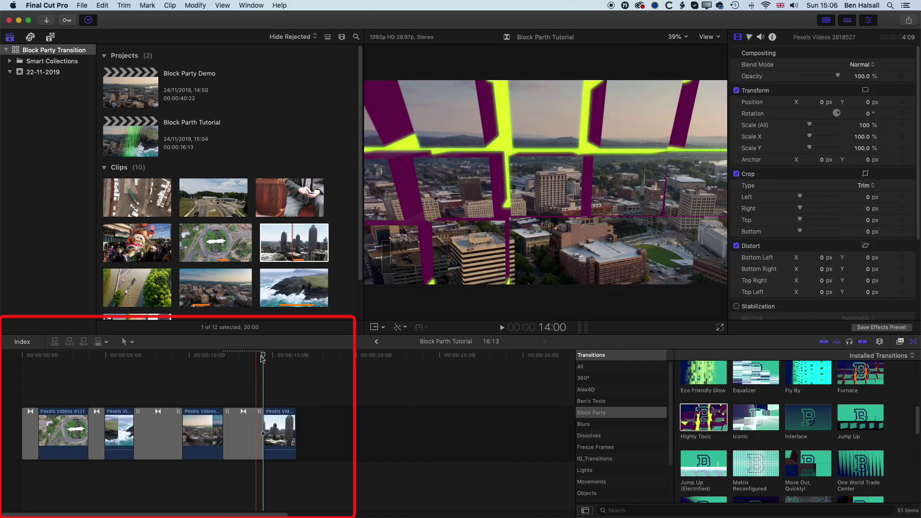
{"action": "left_click", "coordinate": [224, 357]}
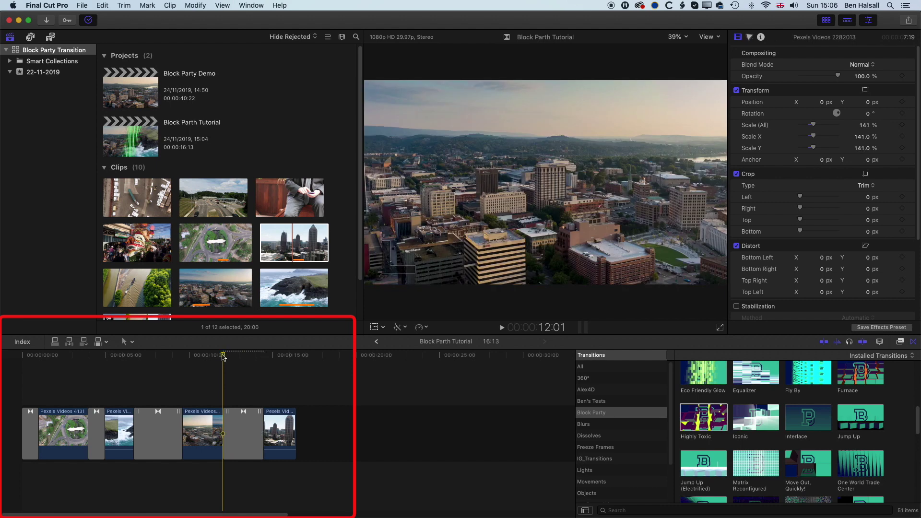
{"action": "key", "text": "space"}
{"action": "key", "text": "space"}
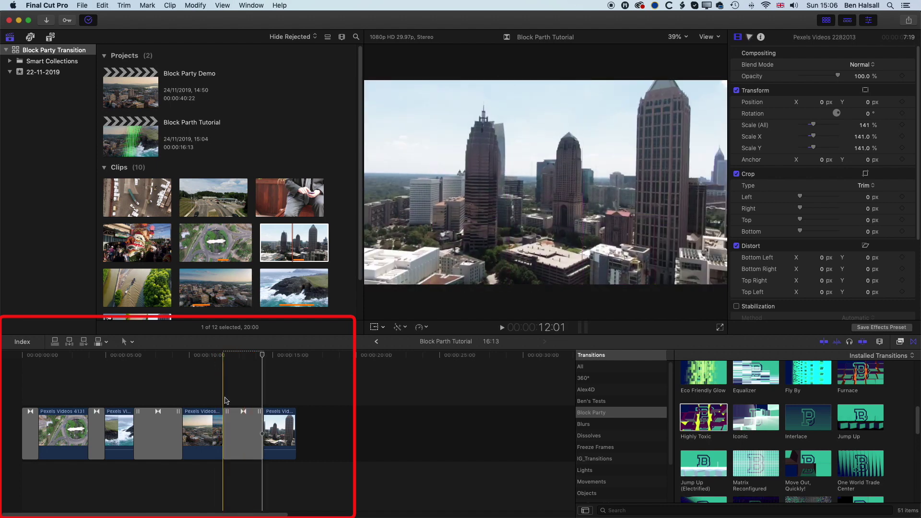
{"action": "left_click", "coordinate": [247, 422]}
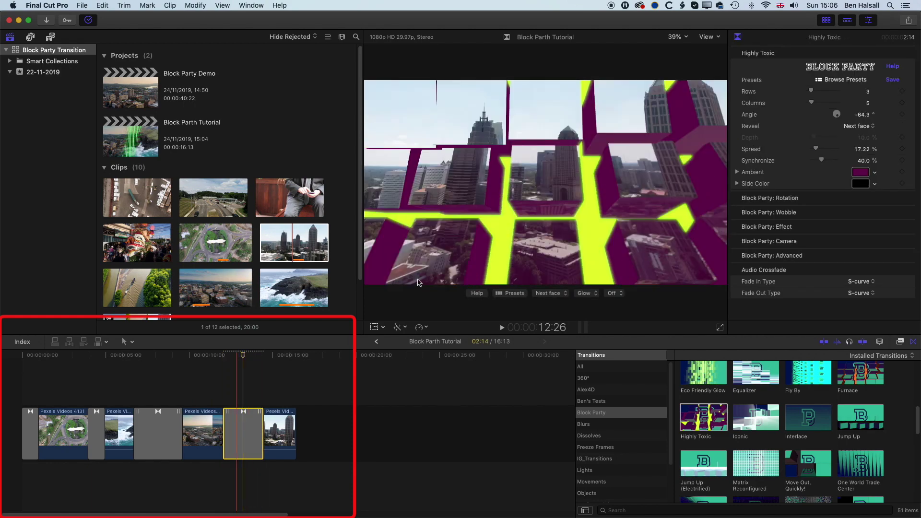
Apply the Furnace Block Party preset to the transition and preview its orange-red blocks.
{"action": "left_click", "coordinate": [501, 293]}
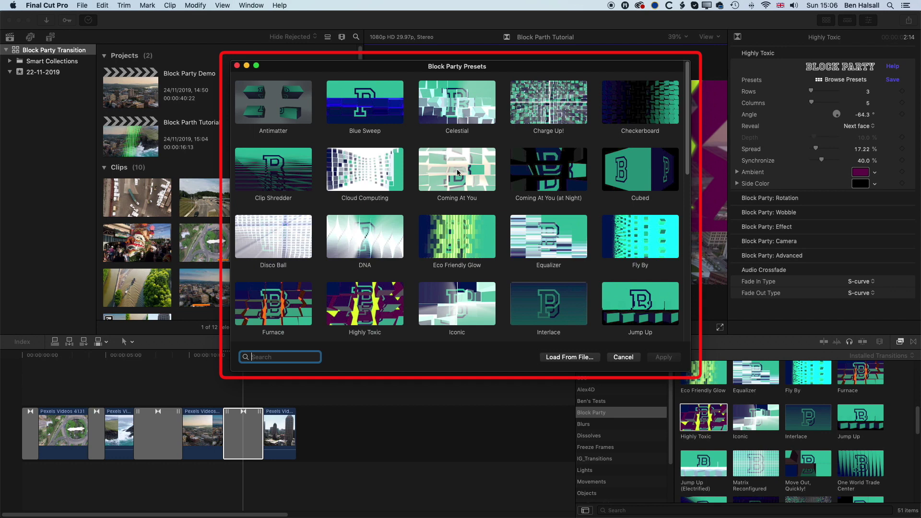
{"action": "left_click", "coordinate": [279, 301]}
{"action": "key", "text": "Return"}
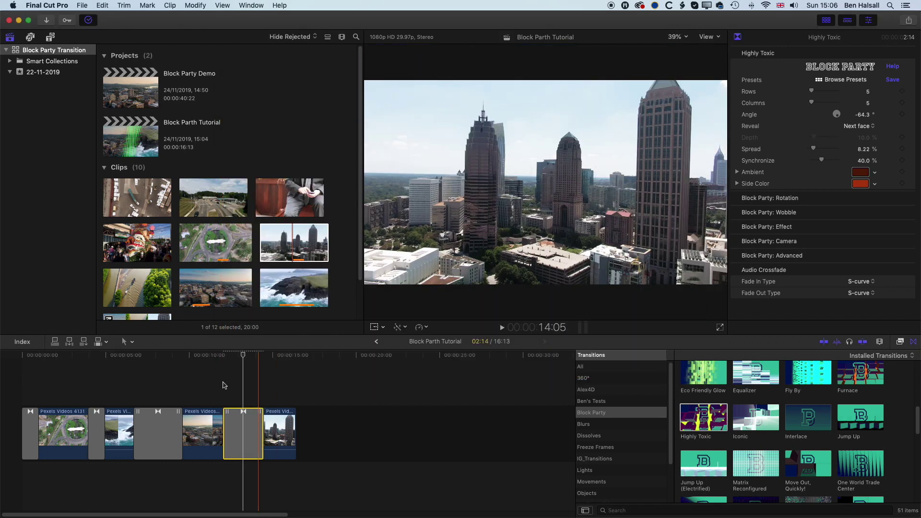
{"action": "left_click", "coordinate": [223, 356]}
{"action": "key", "text": "space"}
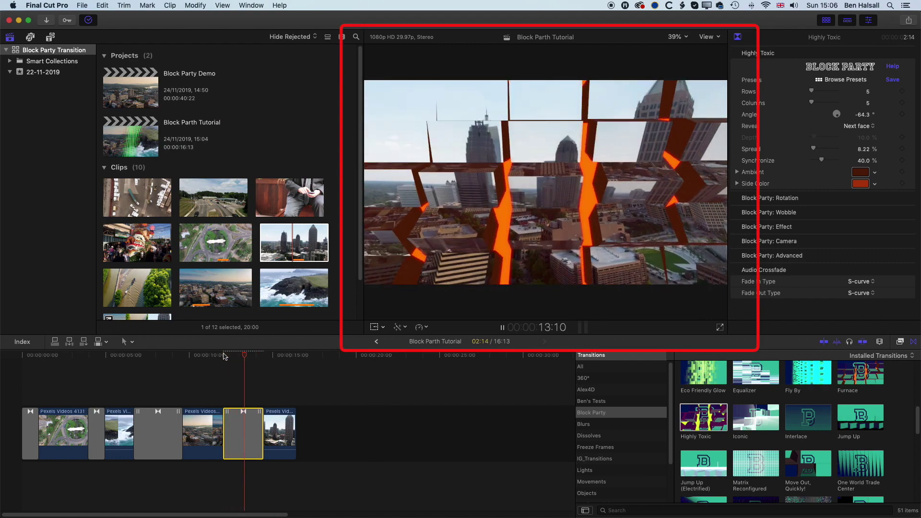
Try the Back face reveal, then set the reveal back to Next face.
{"action": "left_click", "coordinate": [563, 294]}
{"action": "left_click", "coordinate": [562, 295]}
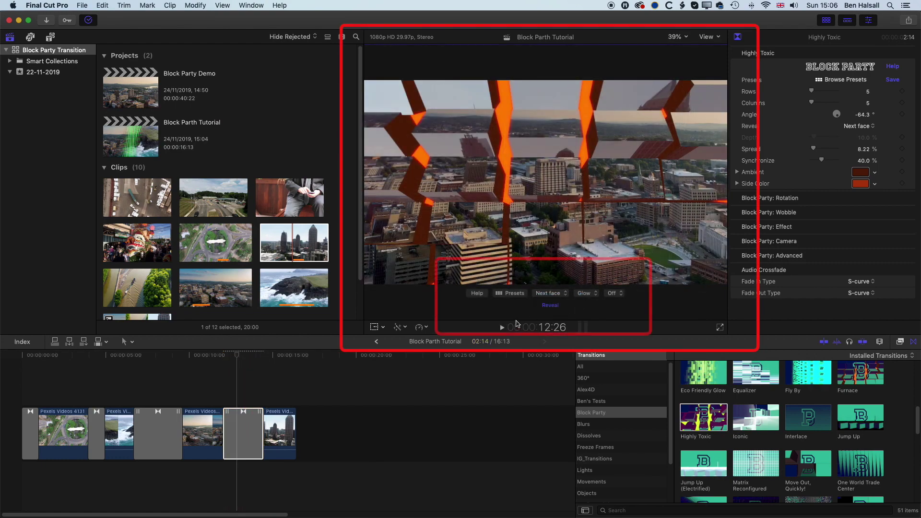
{"action": "left_click", "coordinate": [552, 293]}
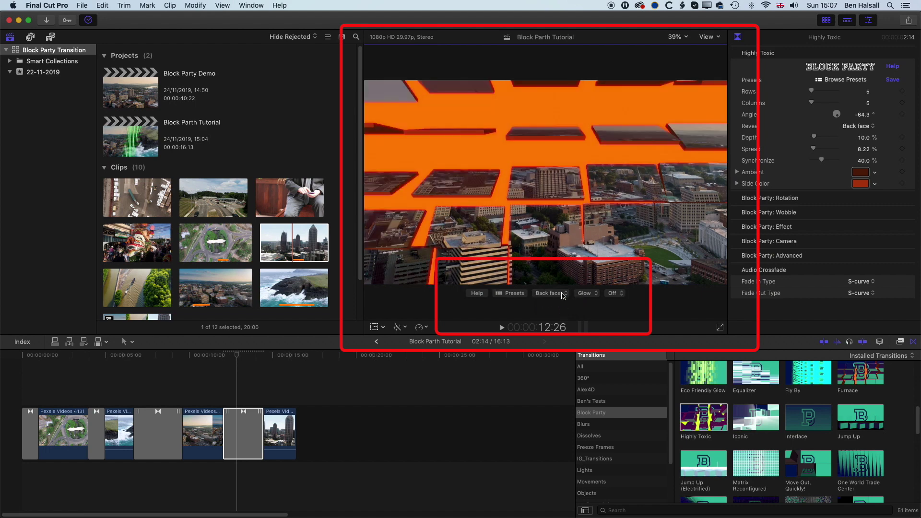
{"action": "left_click", "coordinate": [564, 294]}
{"action": "left_click", "coordinate": [561, 288]}
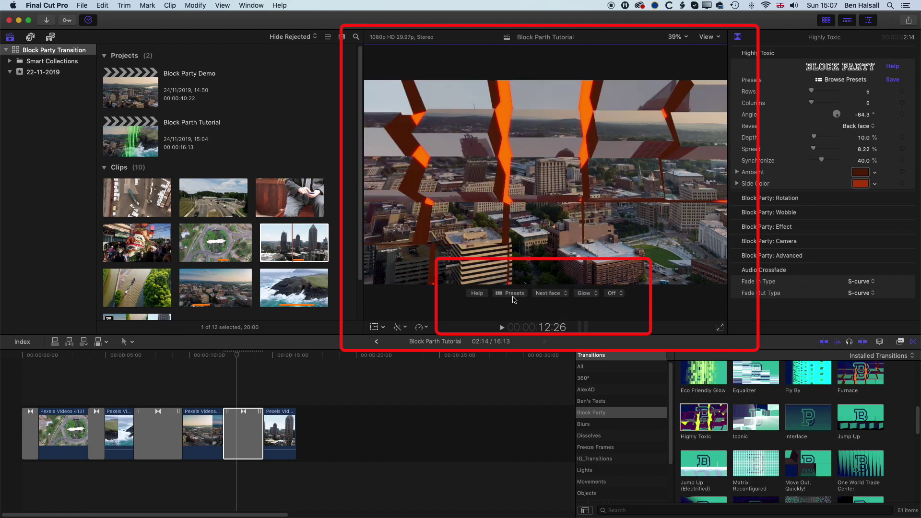
Try the None and Light Rays block effects before settling on Glow.
{"action": "left_click", "coordinate": [583, 294]}
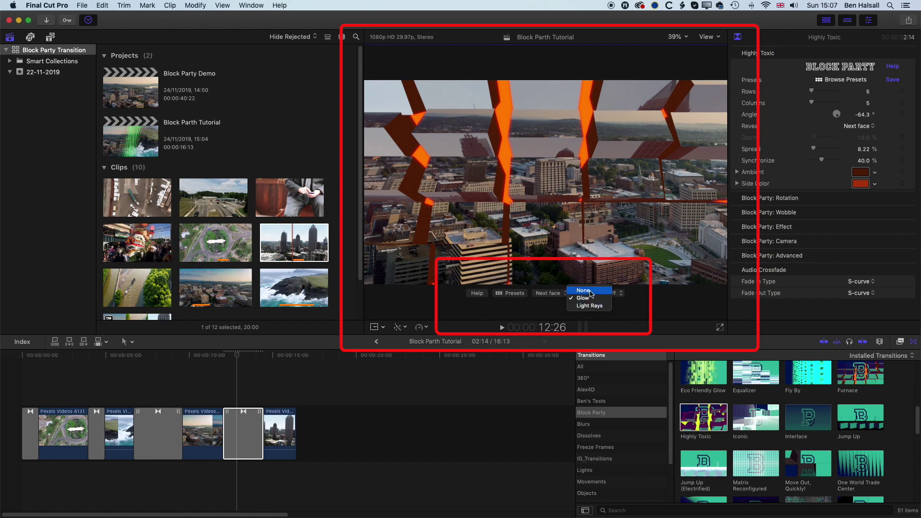
{"action": "left_click", "coordinate": [663, 303]}
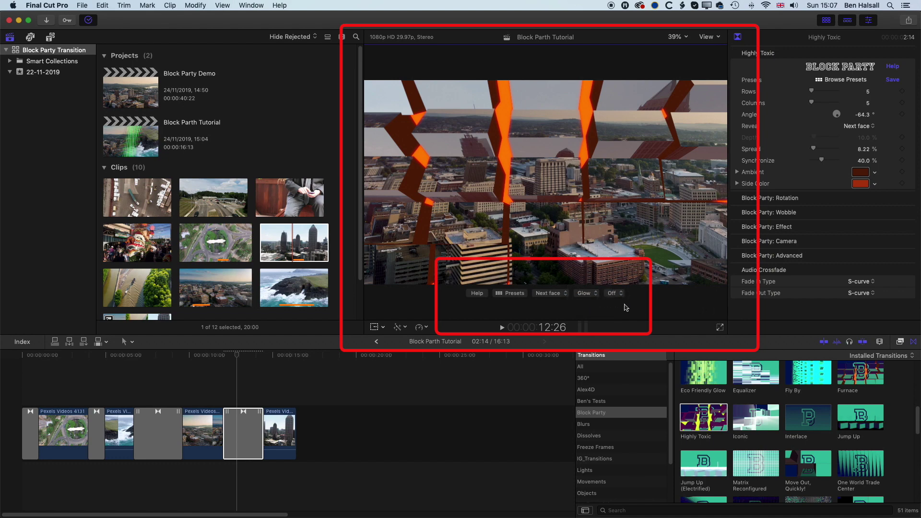
{"action": "left_click", "coordinate": [595, 294]}
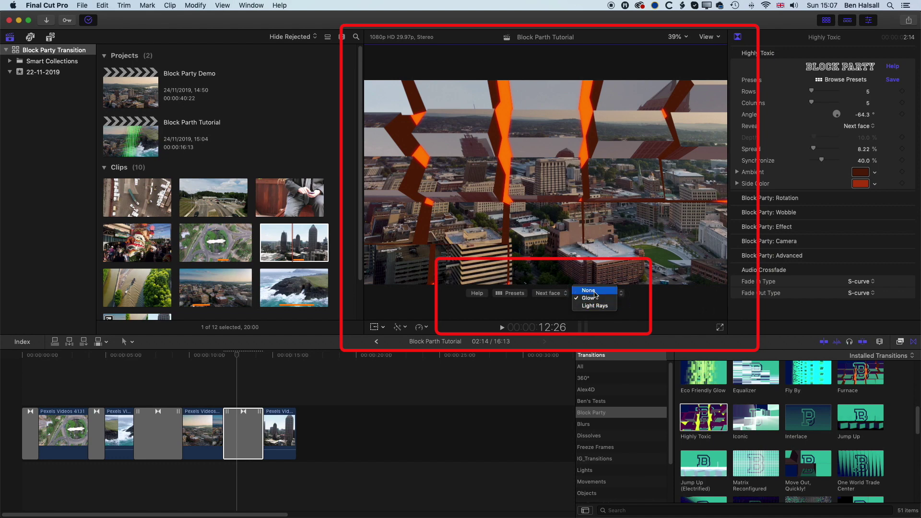
{"action": "left_click", "coordinate": [595, 292]}
{"action": "left_click", "coordinate": [595, 292]}
{"action": "left_click", "coordinate": [594, 295]}
{"action": "left_click", "coordinate": [594, 293]}
{"action": "left_click", "coordinate": [595, 315]}
{"action": "left_click", "coordinate": [595, 297]}
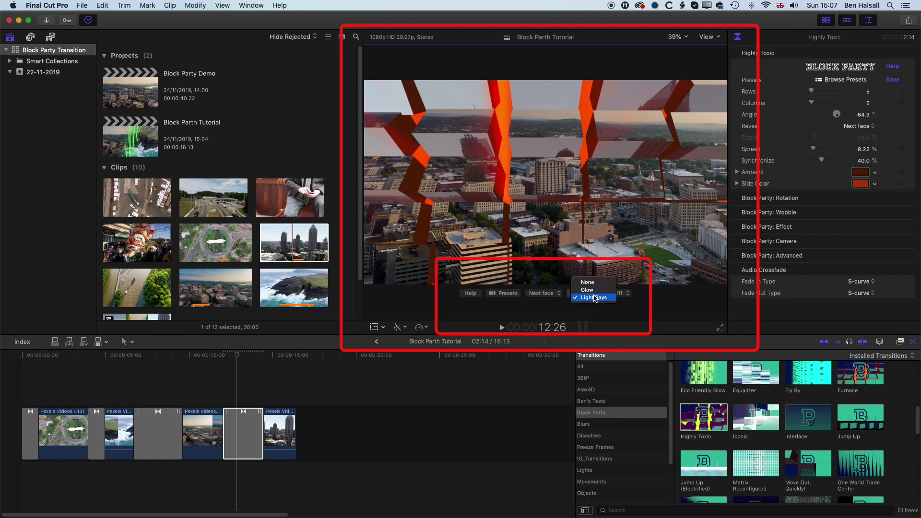
{"action": "left_click", "coordinate": [595, 295]}
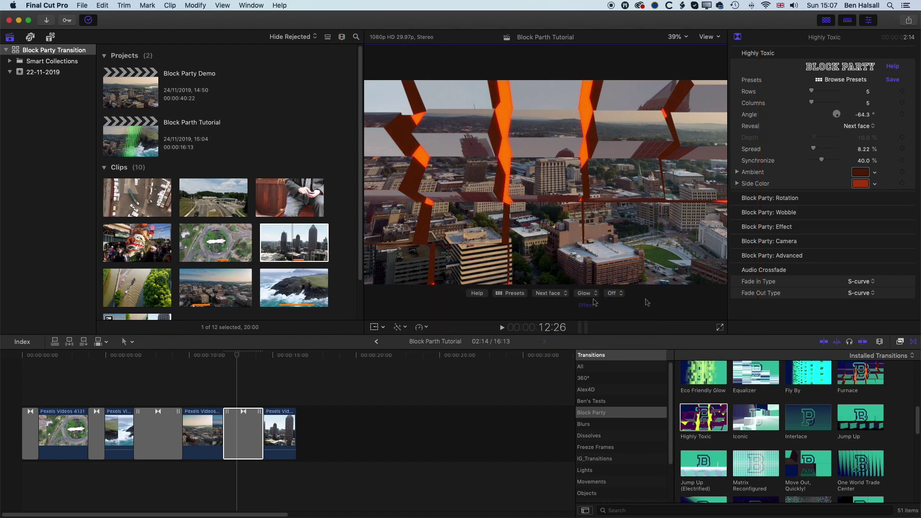
{"action": "left_click", "coordinate": [244, 434]}
{"action": "scroll", "coordinate": [709, 366], "scroll_direction": "up", "scroll_amount": 5}
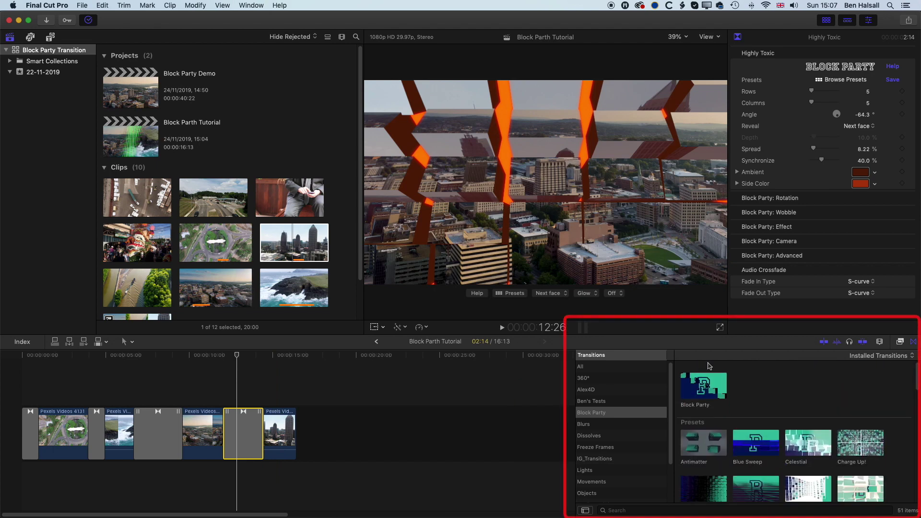
{"action": "left_click_drag", "start_coordinate": [703, 384], "coordinate": [232, 434]}
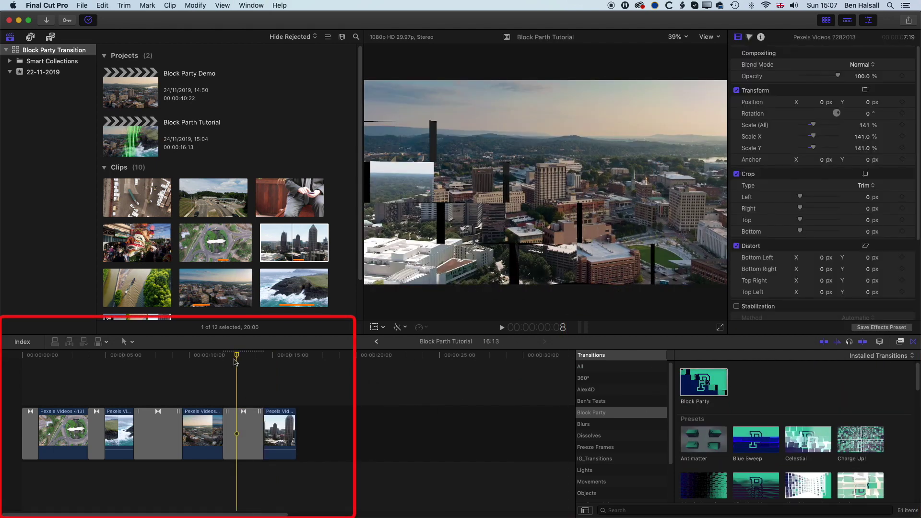
{"action": "left_click_drag", "start_coordinate": [236, 358], "coordinate": [228, 358]}
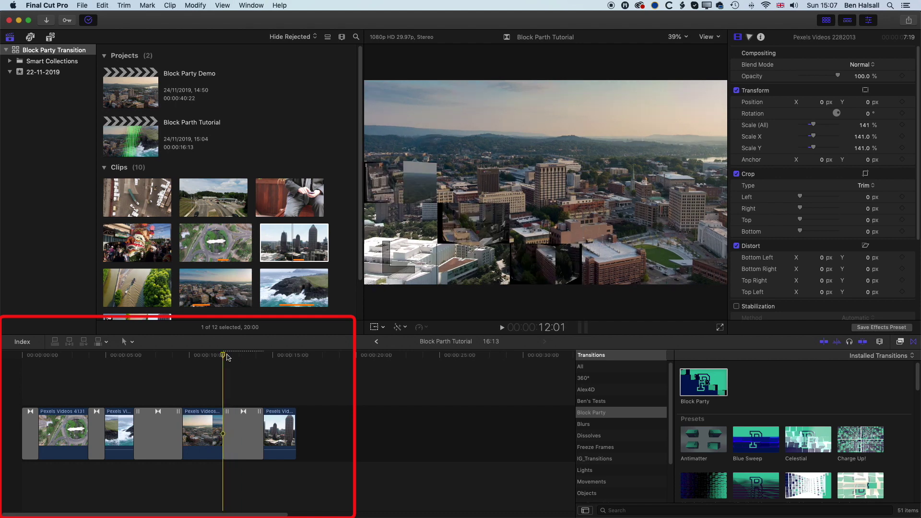
{"action": "key", "text": "space"}
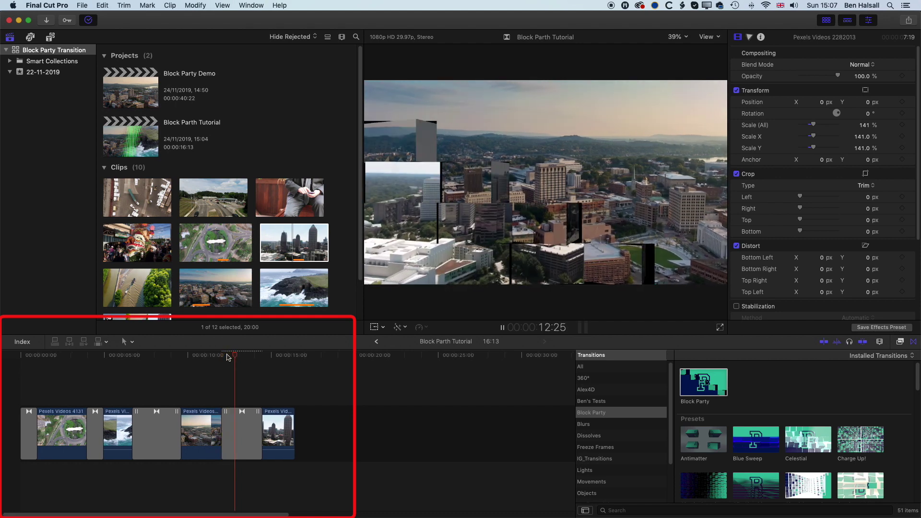
{"action": "key", "text": "space"}
{"action": "left_click", "coordinate": [241, 357]}
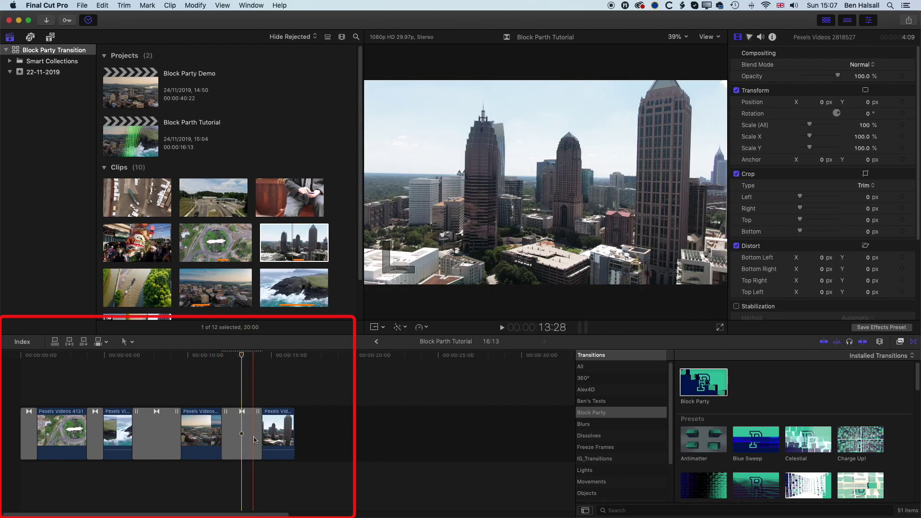
Give the last Block Party transition 88 rows, 6 columns and a wider spread.
{"action": "left_click", "coordinate": [247, 444]}
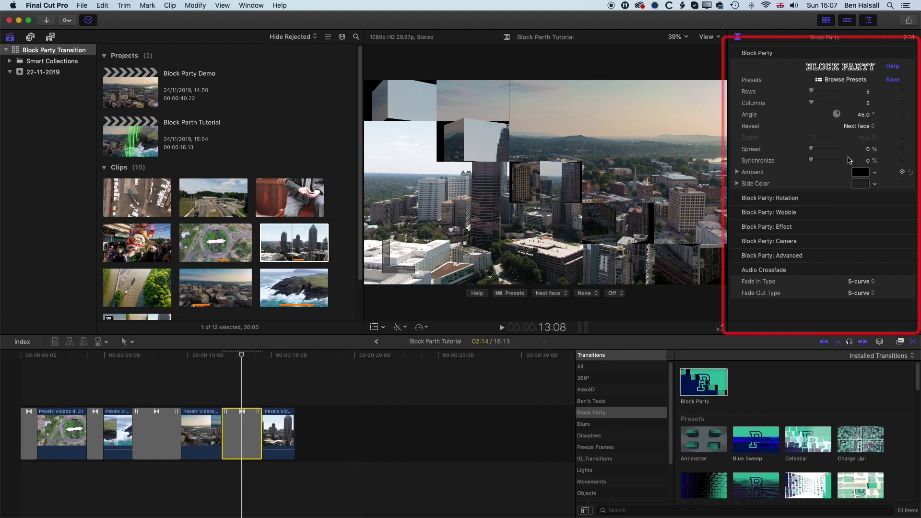
{"action": "left_click_drag", "start_coordinate": [812, 94], "coordinate": [810, 102]}
{"action": "left_click", "coordinate": [813, 103]}
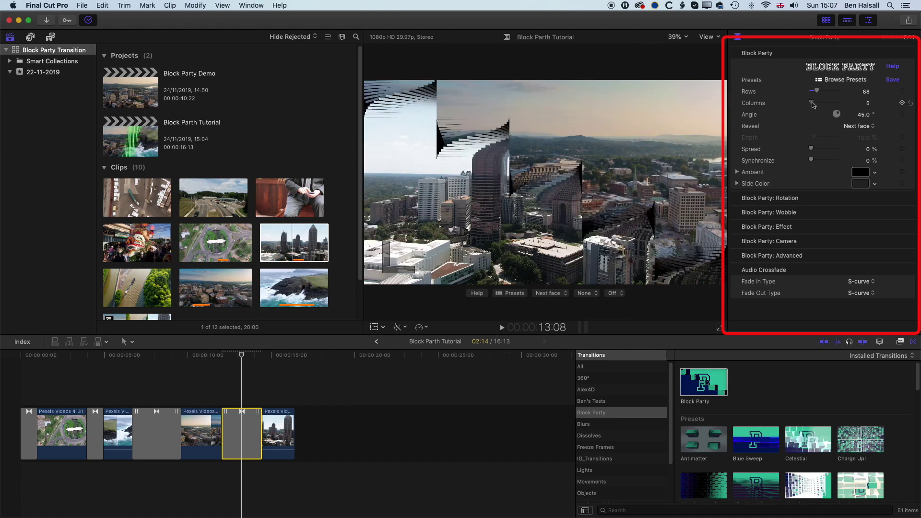
{"action": "left_click_drag", "start_coordinate": [812, 104], "coordinate": [845, 121]}
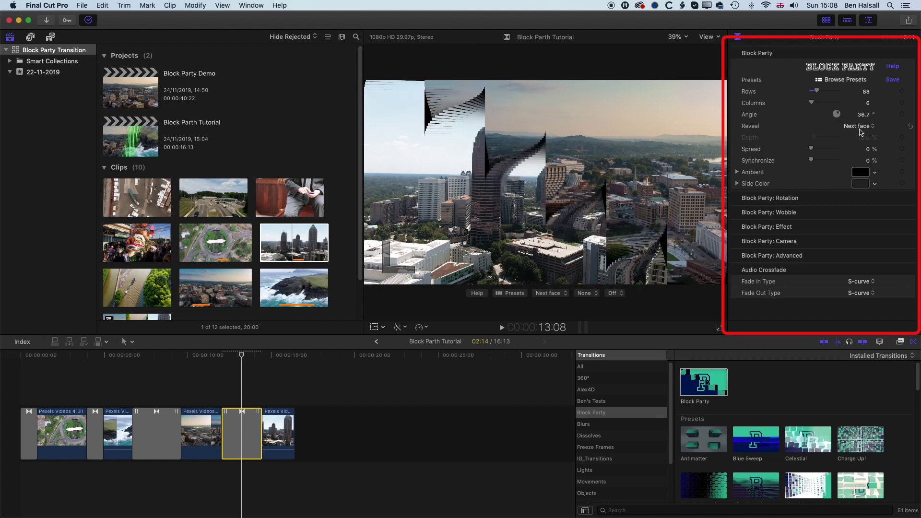
{"action": "left_click_drag", "start_coordinate": [811, 150], "coordinate": [822, 163]}
Preview the adjusted transition from its start, stopping mid-transition.
{"action": "left_click_drag", "start_coordinate": [243, 357], "coordinate": [222, 358]}
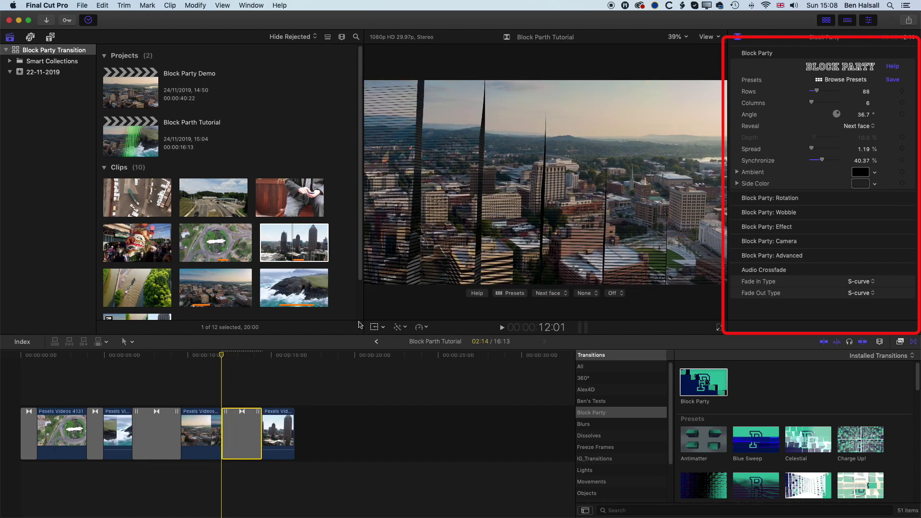
{"action": "key", "text": "space"}
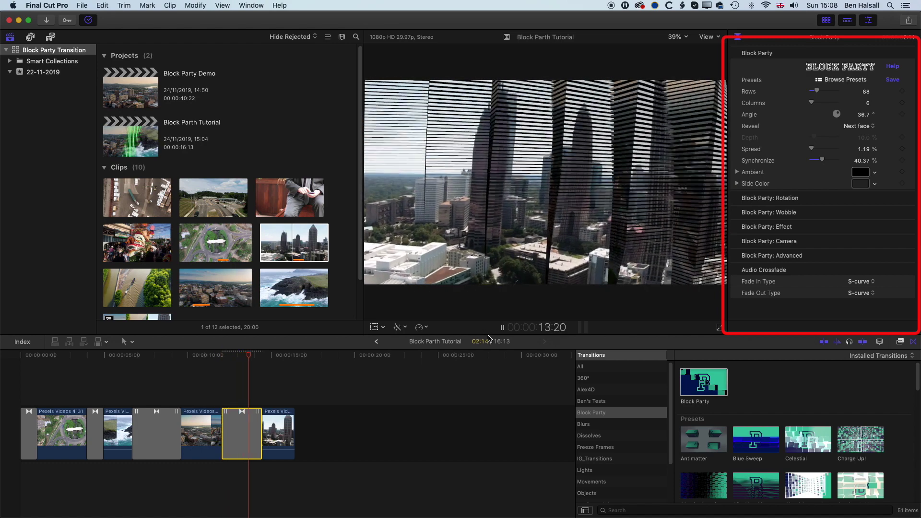
{"action": "key", "text": "space"}
{"action": "left_click_drag", "start_coordinate": [249, 358], "coordinate": [238, 358]}
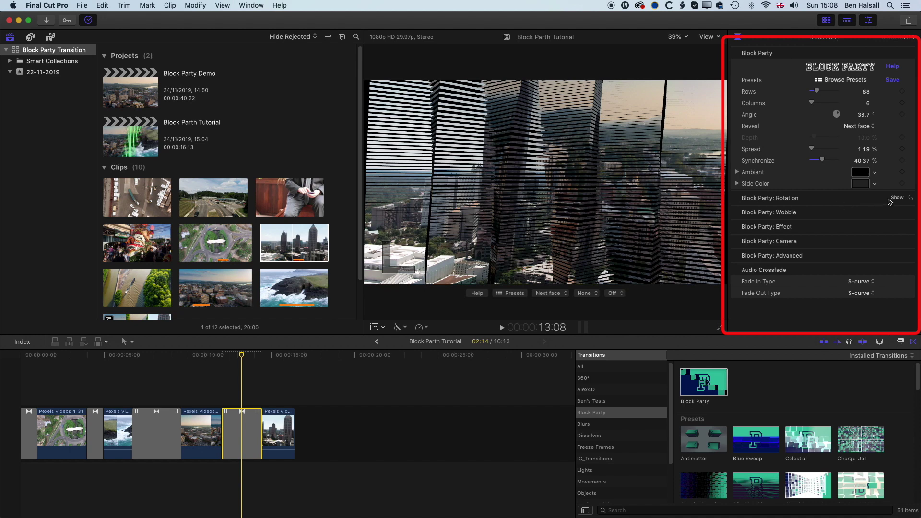
Show the Block Party rotation settings, switch the axis to X axis and preview it.
{"action": "left_click", "coordinate": [897, 198]}
{"action": "left_click", "coordinate": [870, 211]}
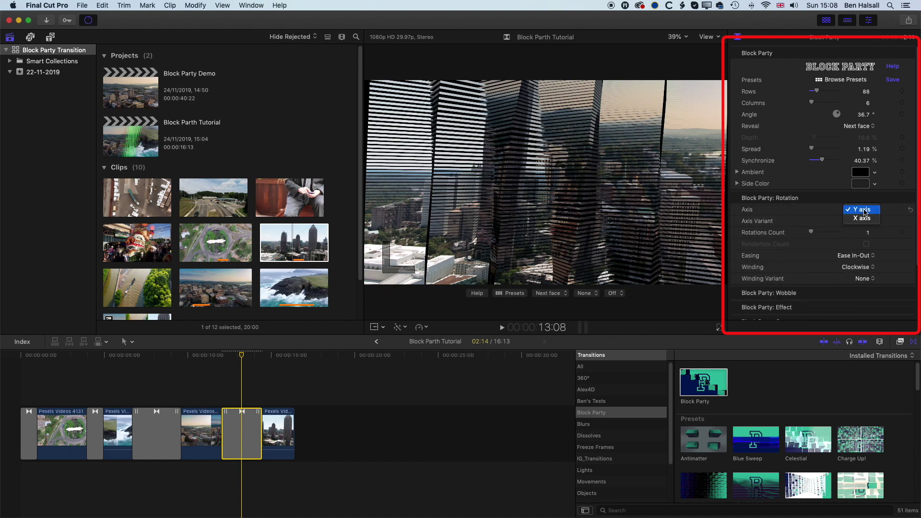
{"action": "left_click", "coordinate": [865, 219]}
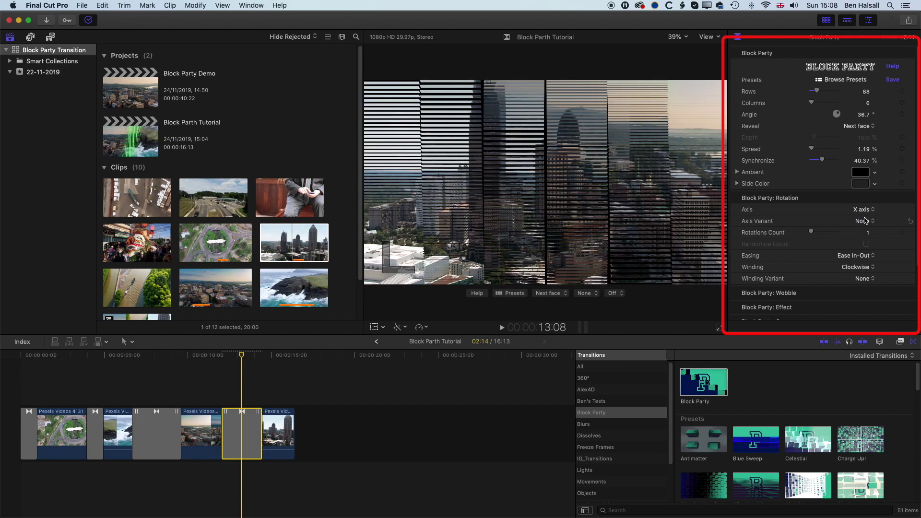
{"action": "left_click_drag", "start_coordinate": [232, 356], "coordinate": [228, 355]}
{"action": "key", "text": "space"}
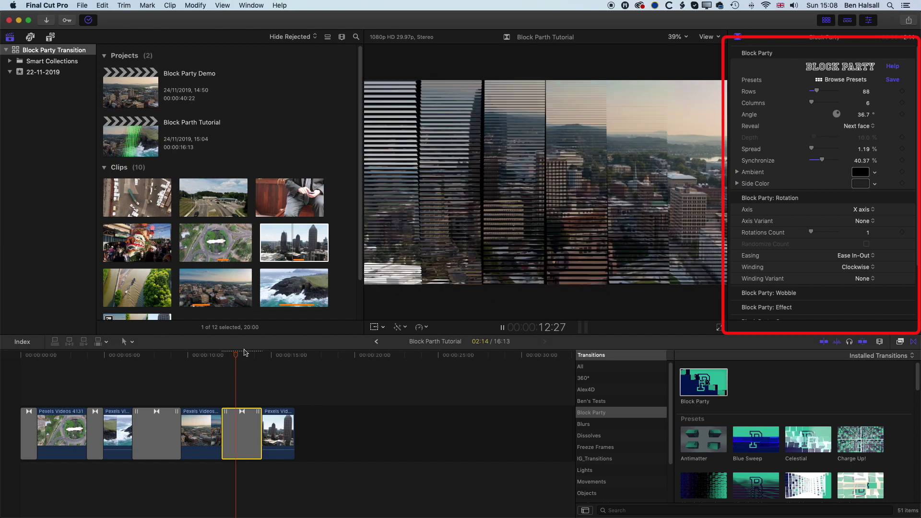
{"action": "key", "text": "space"}
{"action": "left_click_drag", "start_coordinate": [245, 354], "coordinate": [235, 356]}
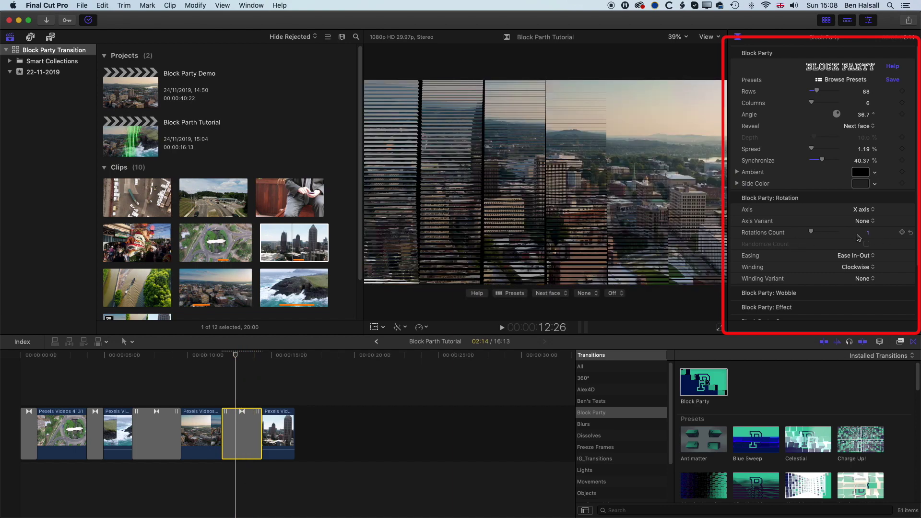
Return the rotation axis to Y axis and scroll down to the Wobble settings.
{"action": "left_click_drag", "start_coordinate": [815, 234], "coordinate": [809, 234]}
{"action": "left_click", "coordinate": [879, 212]}
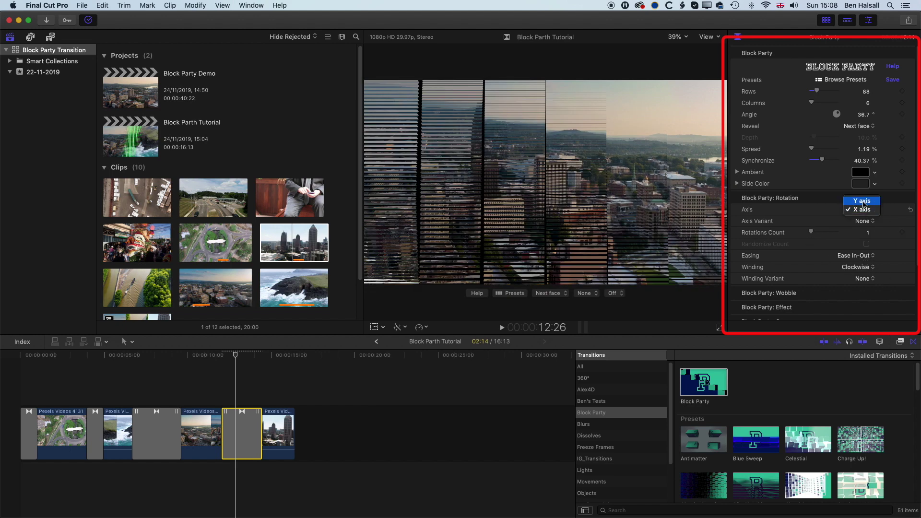
{"action": "left_click", "coordinate": [863, 201]}
{"action": "scroll", "coordinate": [806, 280], "scroll_direction": "down", "scroll_amount": 5}
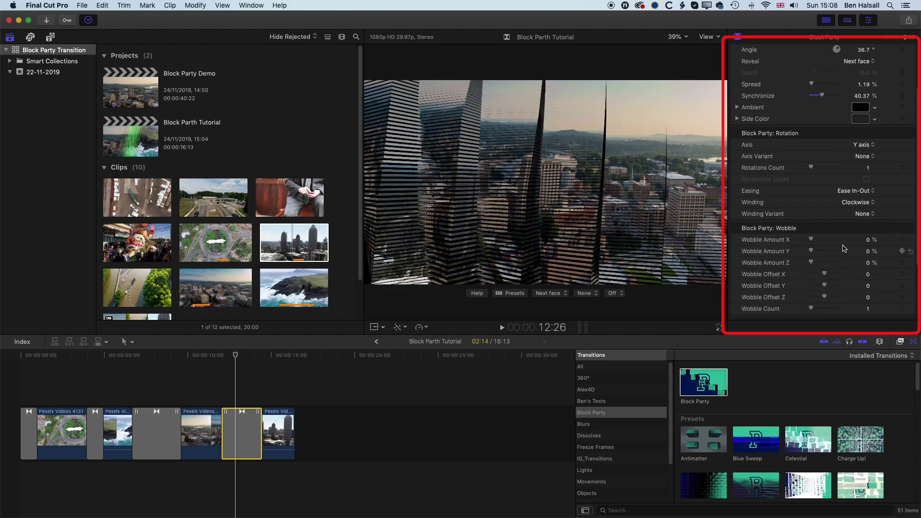
Set wobble amounts 27.85%, 36.23% and 26.42% with small offsets, and preview.
{"action": "left_click_drag", "start_coordinate": [812, 241], "coordinate": [831, 288]}
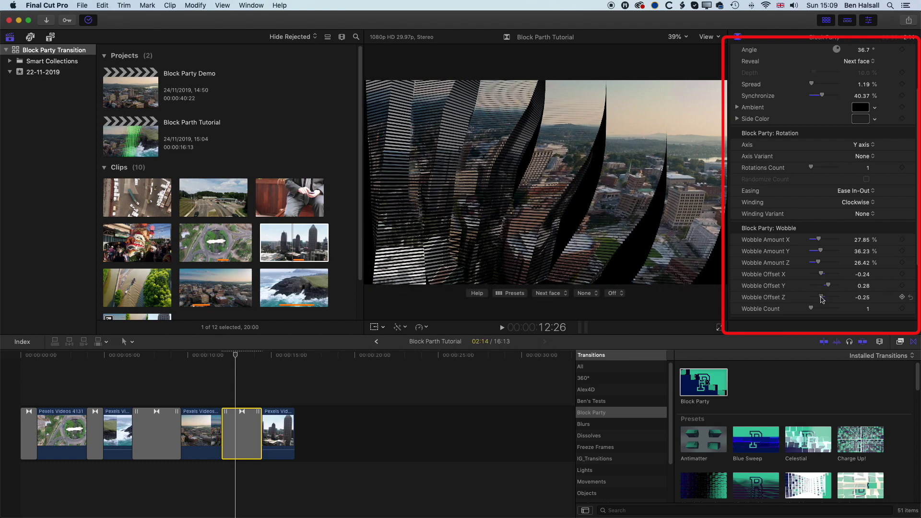
{"action": "left_click_drag", "start_coordinate": [823, 300], "coordinate": [825, 299]}
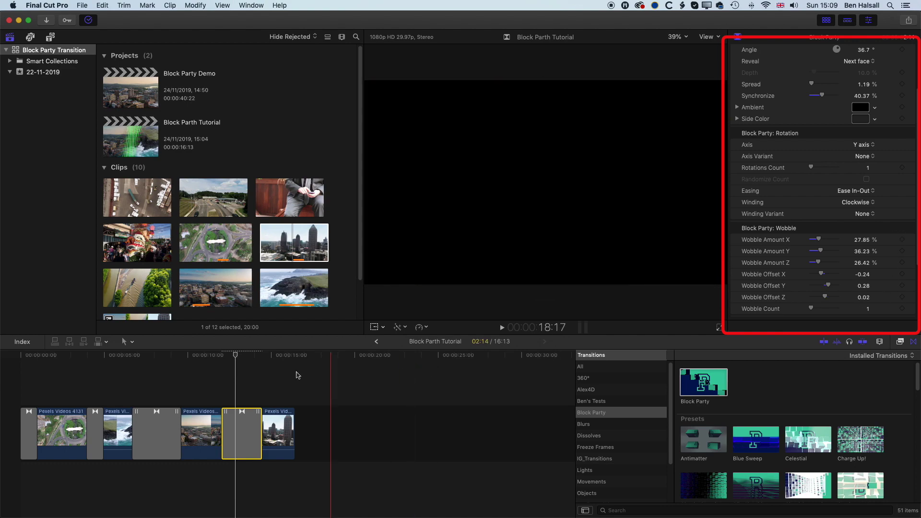
{"action": "left_click", "coordinate": [230, 355]}
{"action": "left_click_drag", "start_coordinate": [223, 357], "coordinate": [215, 355]}
{"action": "key", "text": "space"}
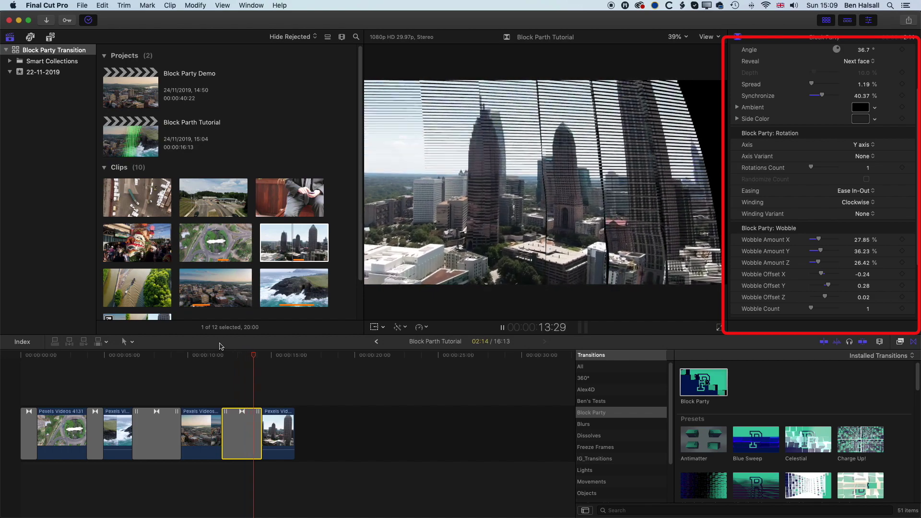
{"action": "key", "text": "space"}
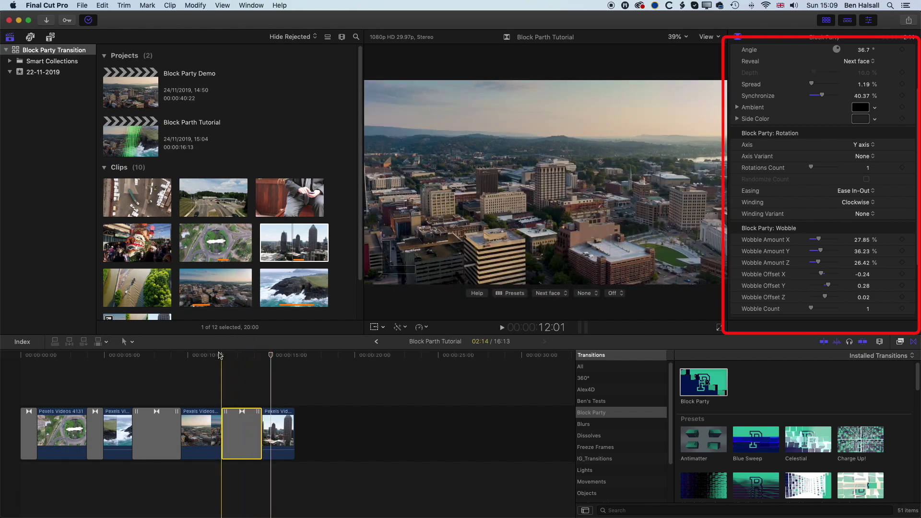
Open the Block Party Demo project at the start of its split-screen section.
{"action": "key", "text": "space"}
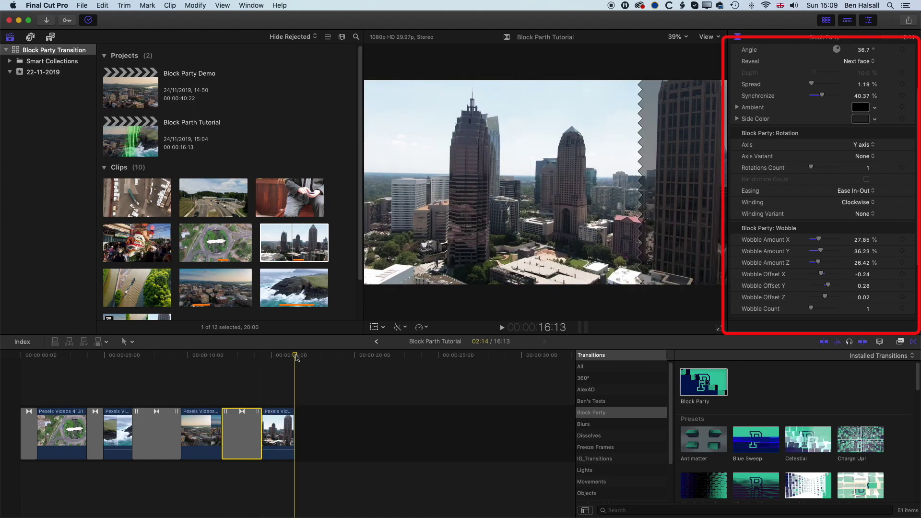
{"action": "left_click", "coordinate": [376, 342]}
{"action": "left_click_drag", "start_coordinate": [389, 356], "coordinate": [328, 356]}
Play the demo's three-way split-screen ending and scrub into the split-screen clips.
{"action": "key", "text": "space"}
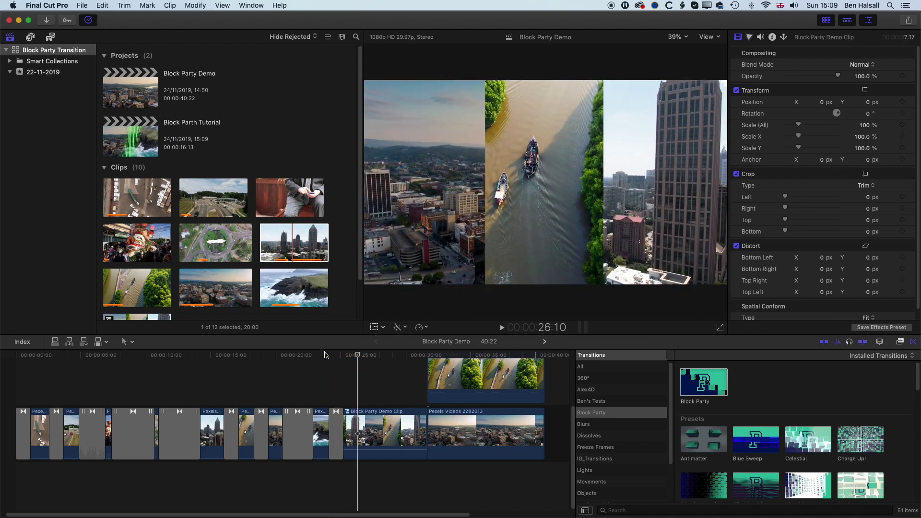
{"action": "left_click", "coordinate": [560, 379]}
{"action": "scroll", "coordinate": [482, 432], "scroll_direction": "up", "scroll_amount": 2}
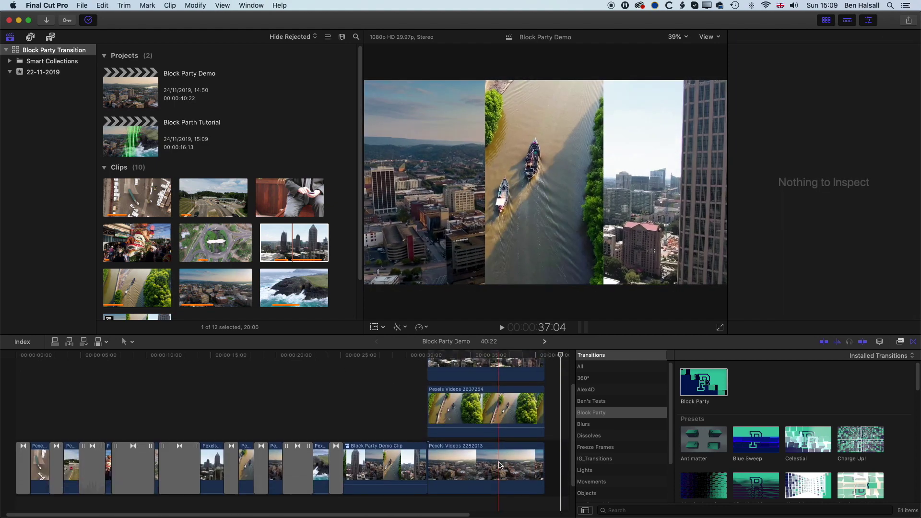
{"action": "left_click", "coordinate": [482, 463]}
{"action": "left_click_drag", "start_coordinate": [412, 355], "coordinate": [468, 355]}
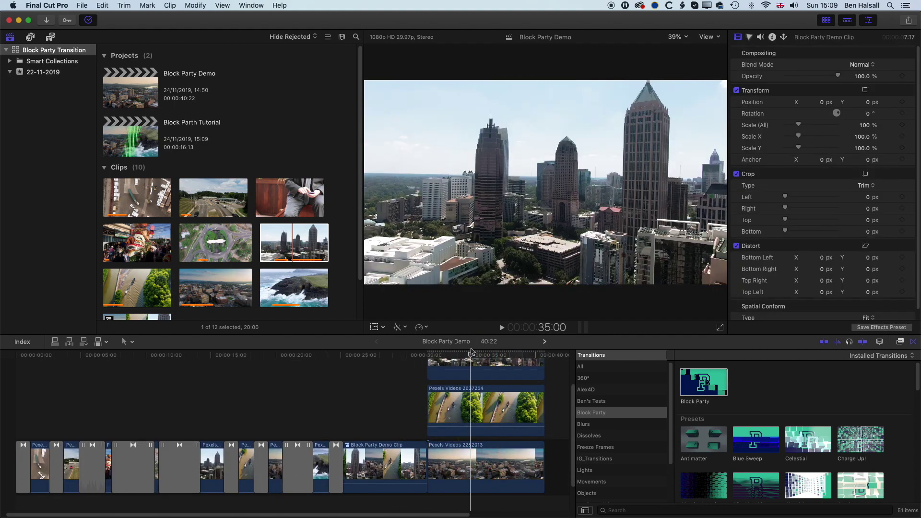
Select the three stacked split-screen clips and return to the Block Parth Tutorial project.
{"action": "left_click", "coordinate": [489, 460]}
{"action": "left_click", "coordinate": [488, 408], "text": "super"}
{"action": "left_click", "coordinate": [495, 369], "text": "super"}
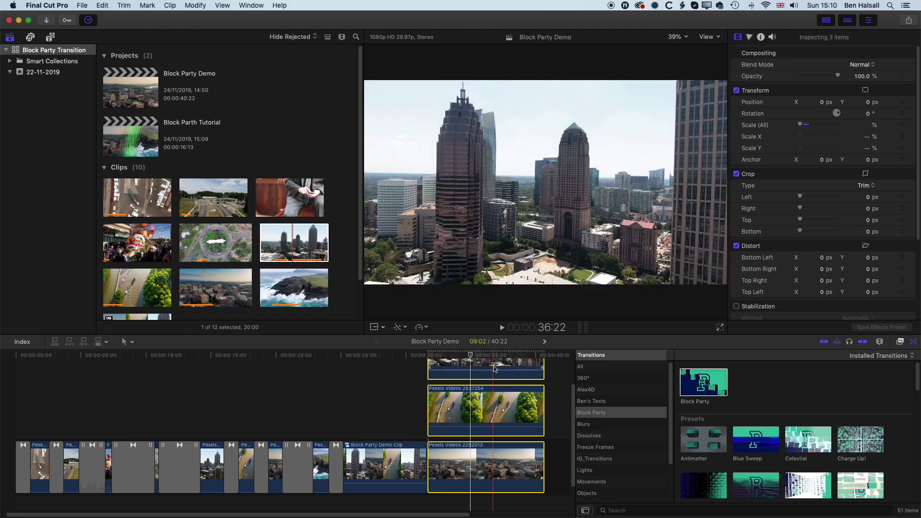
{"action": "left_click", "coordinate": [545, 342]}
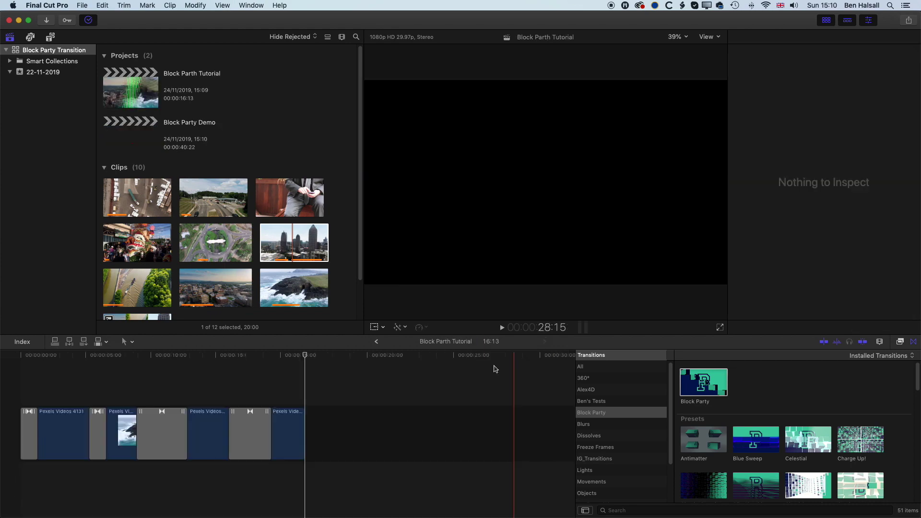
Paste the split-screen clips and insert the coastal waves clip before them, shortened to 04:05.
{"action": "key", "text": "super+v"}
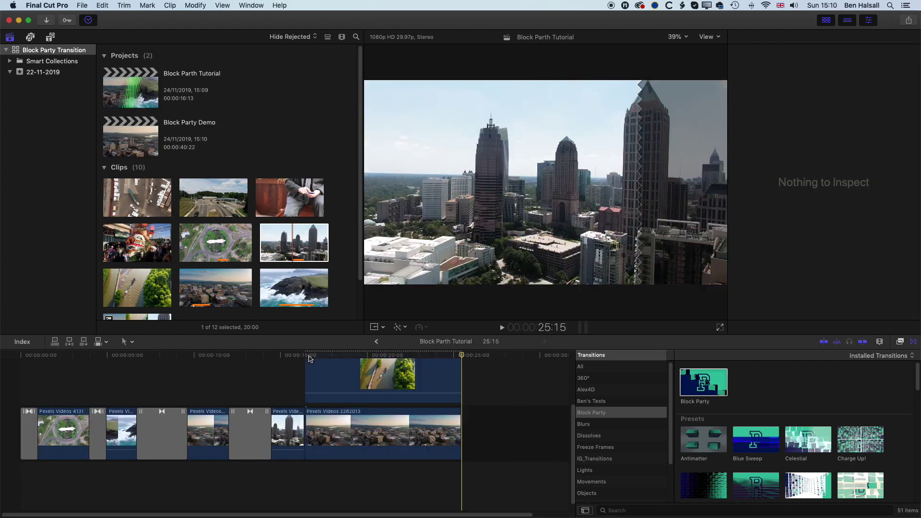
{"action": "left_click_drag", "start_coordinate": [294, 288], "coordinate": [320, 431]}
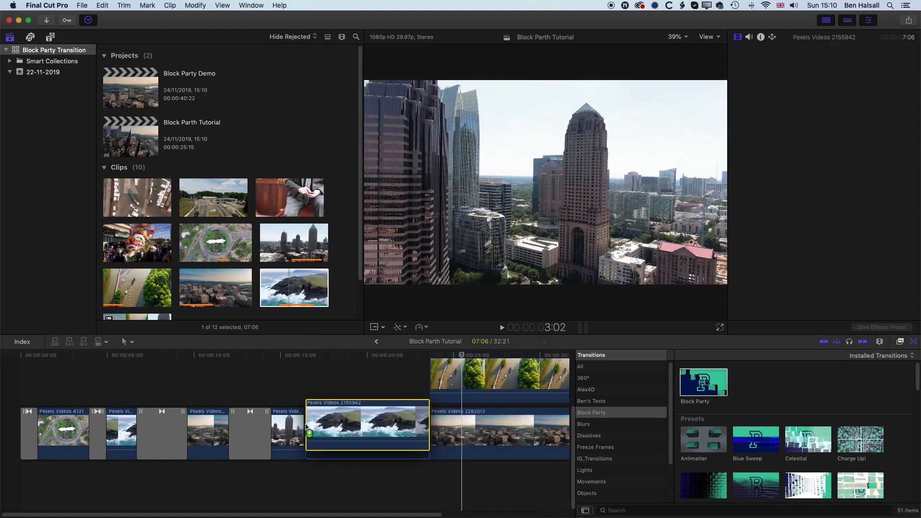
{"action": "left_click_drag", "start_coordinate": [427, 428], "coordinate": [376, 427]}
{"action": "left_click", "coordinate": [466, 292]}
Enlarge the timeline and play the cut into the split-screen from 23:10.
{"action": "left_click_drag", "start_coordinate": [466, 332], "coordinate": [466, 278]}
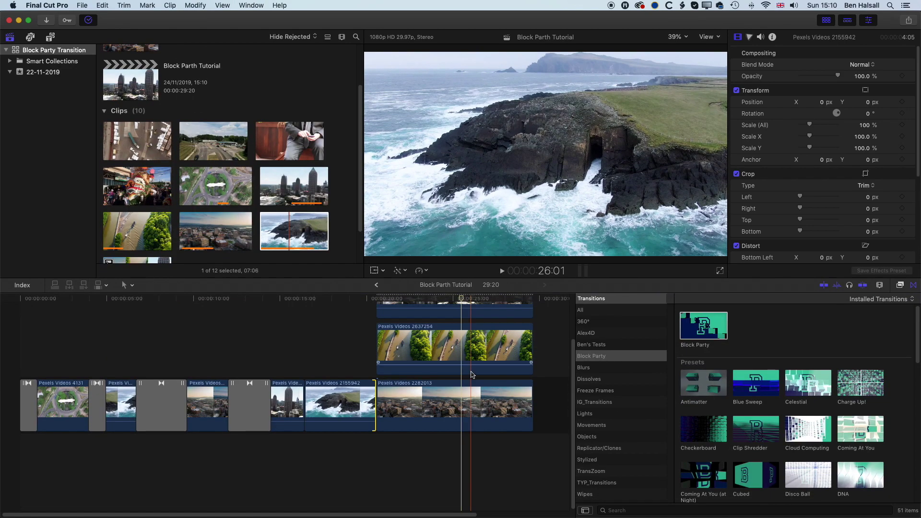
{"action": "left_click_drag", "start_coordinate": [463, 300], "coordinate": [411, 301]}
{"action": "key", "text": "space"}
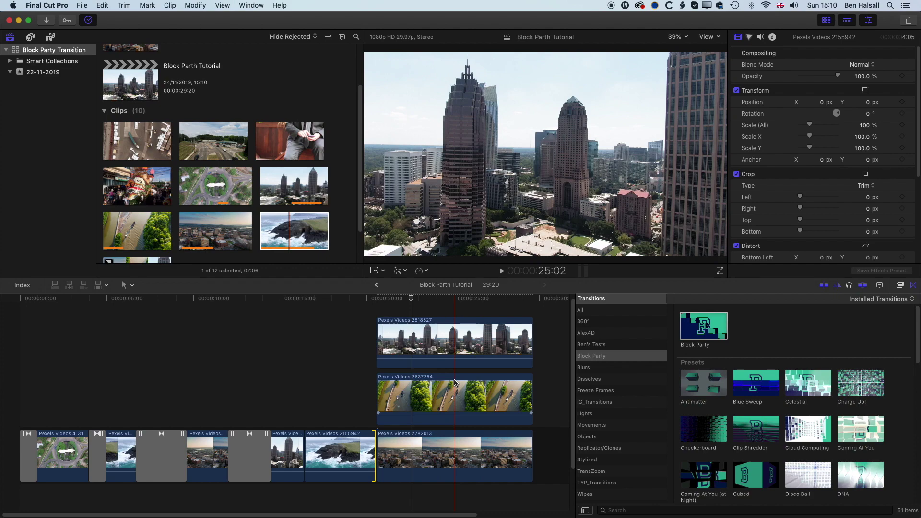
Clear the clip selection and show the Installed Titles browser.
{"action": "left_click_drag", "start_coordinate": [412, 301], "coordinate": [442, 297]}
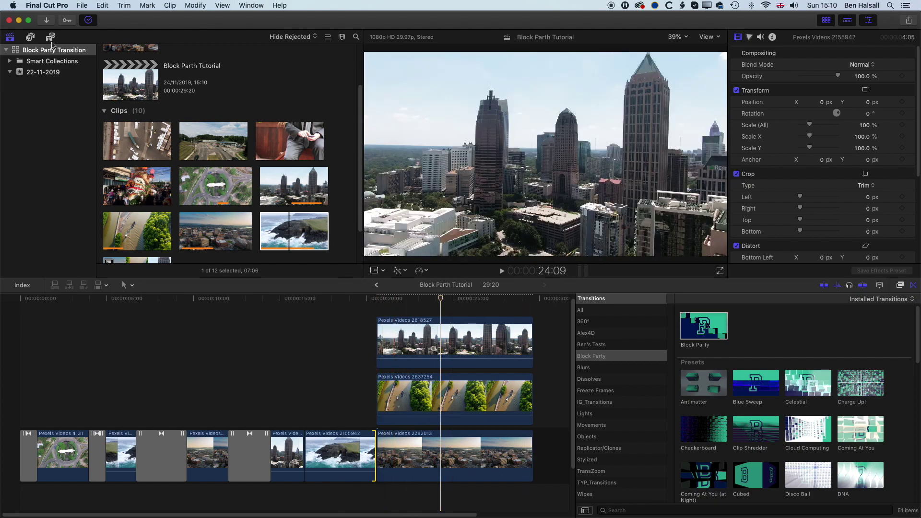
{"action": "left_click", "coordinate": [99, 82]}
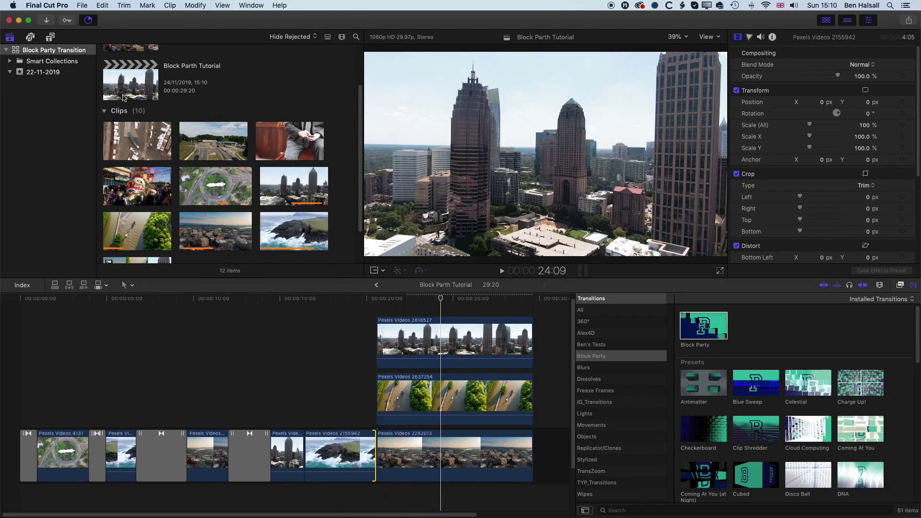
{"action": "left_click", "coordinate": [51, 38]}
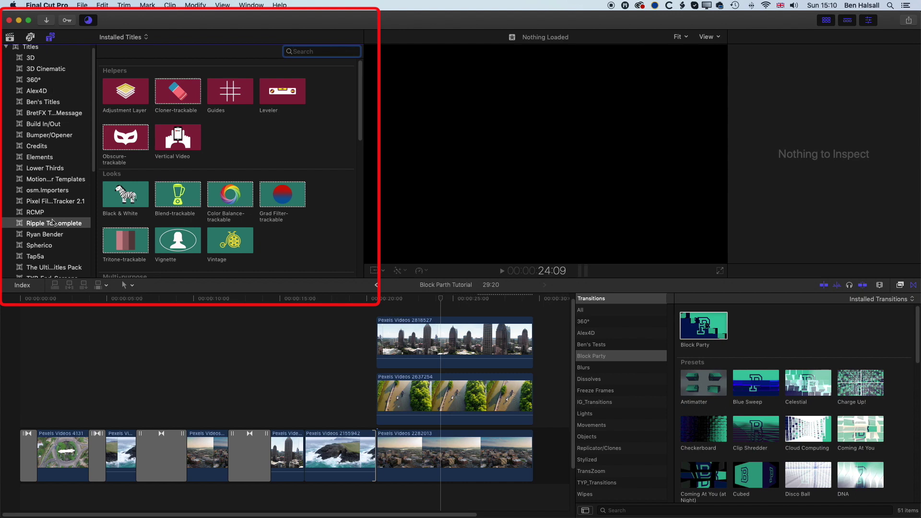
Place the Guides title above the stacked clips and trim it to end with them.
{"action": "left_click", "coordinate": [231, 97]}
{"action": "left_click_drag", "start_coordinate": [230, 97], "coordinate": [387, 307]}
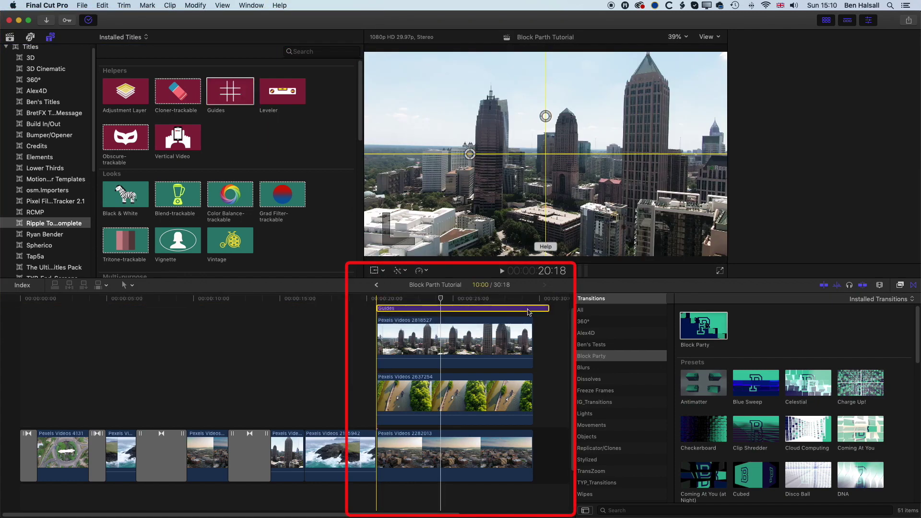
{"action": "left_click_drag", "start_coordinate": [546, 310], "coordinate": [532, 309]}
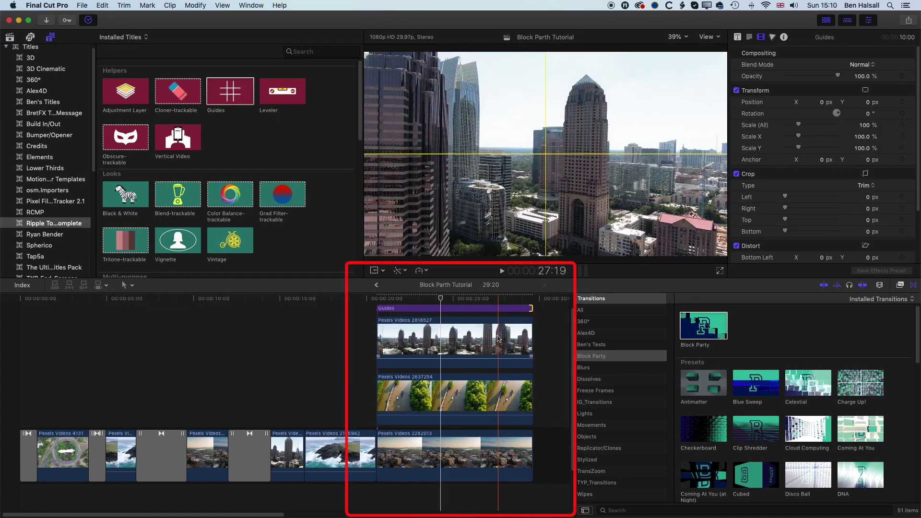
Check the city and river clips, then select the Guides title.
{"action": "left_click", "coordinate": [446, 336]}
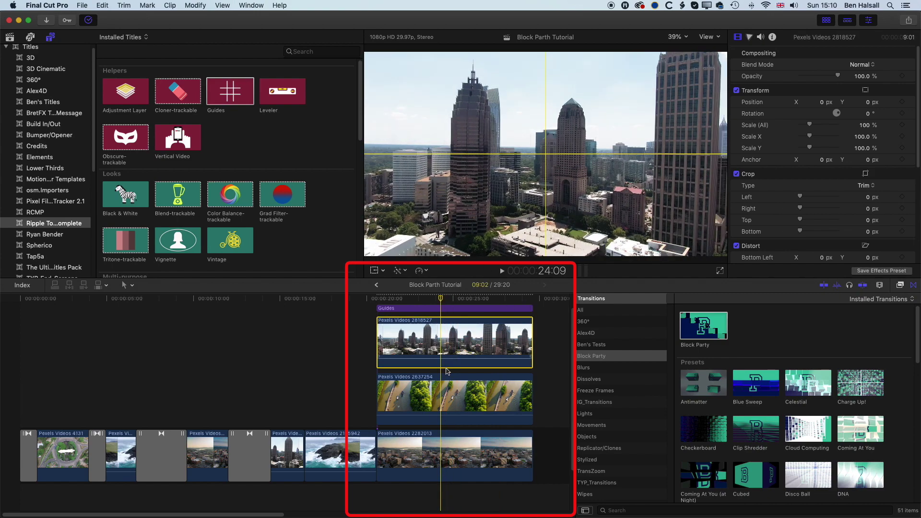
{"action": "left_click", "coordinate": [445, 408]}
{"action": "left_click", "coordinate": [451, 453]}
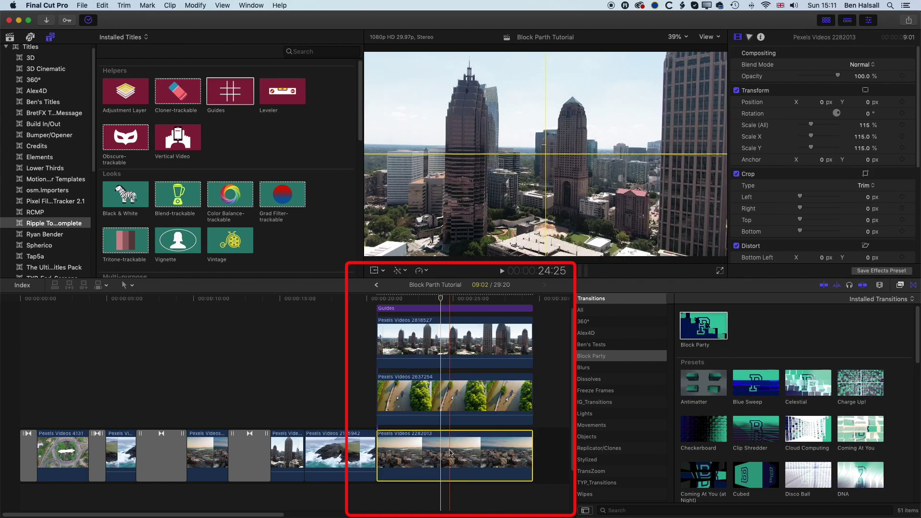
{"action": "left_click", "coordinate": [446, 397]}
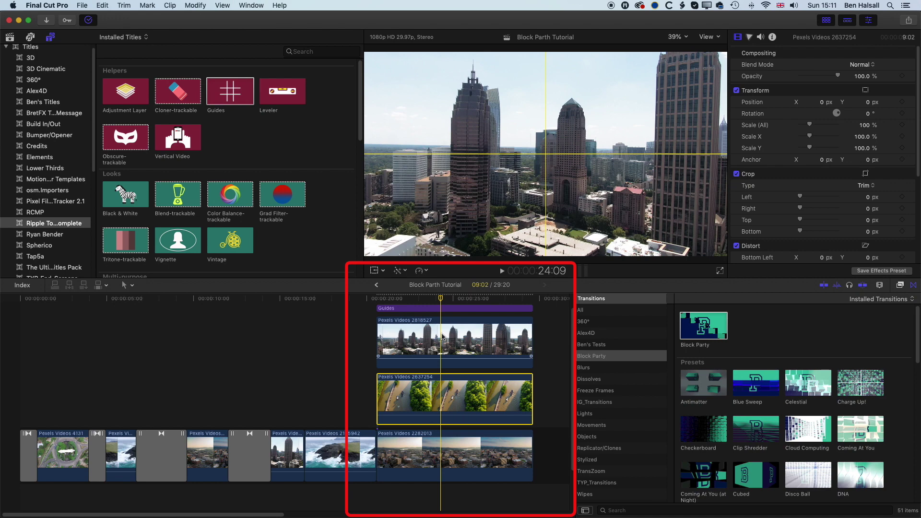
{"action": "left_click", "coordinate": [433, 309]}
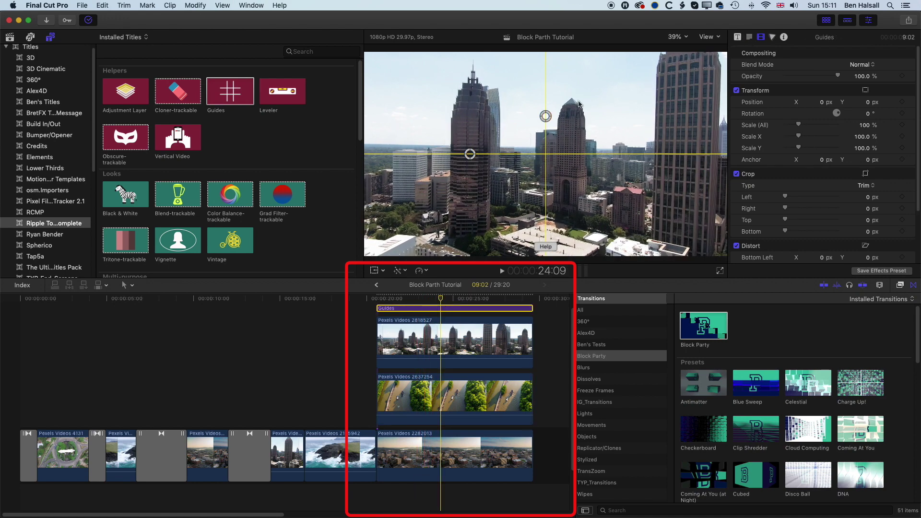
Drag the vertical guide right of centre to 0.64 and show the Guides title parameters.
{"action": "left_click_drag", "start_coordinate": [546, 116], "coordinate": [598, 115]}
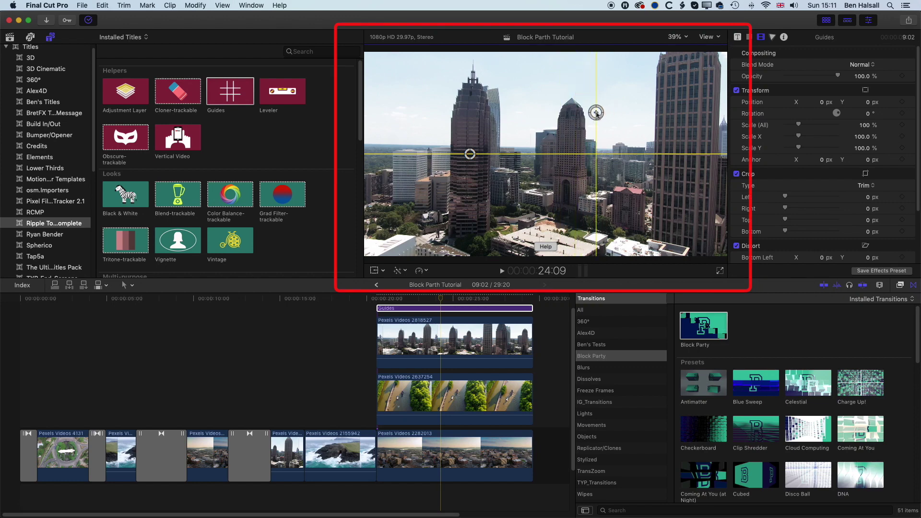
{"action": "left_click_drag", "start_coordinate": [597, 115], "coordinate": [494, 112]}
{"action": "left_click_drag", "start_coordinate": [484, 116], "coordinate": [599, 123]}
{"action": "left_click", "coordinate": [499, 308]}
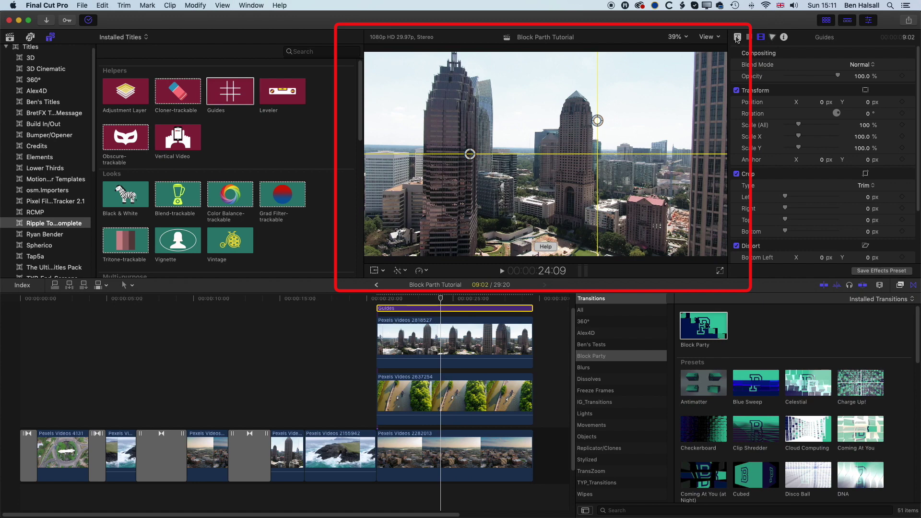
{"action": "left_click", "coordinate": [737, 38]}
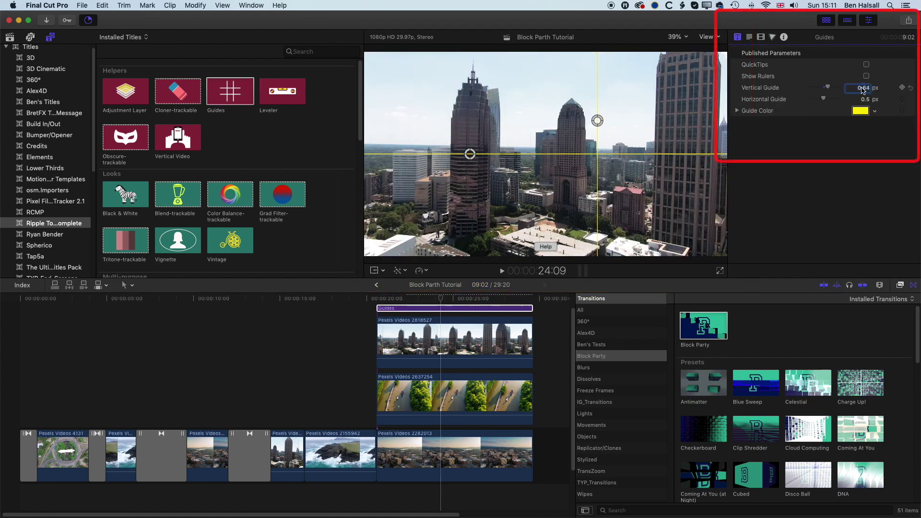
Set Vertical Guide to 0.66 and select the top city clip.
{"action": "key", "text": "BackSpace"}
{"action": "key", "text": "Tab"}
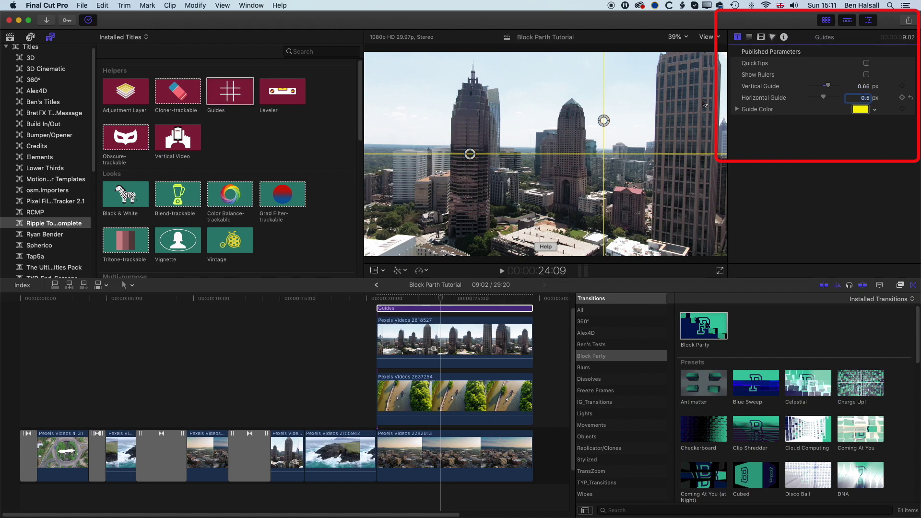
{"action": "left_click", "coordinate": [437, 341]}
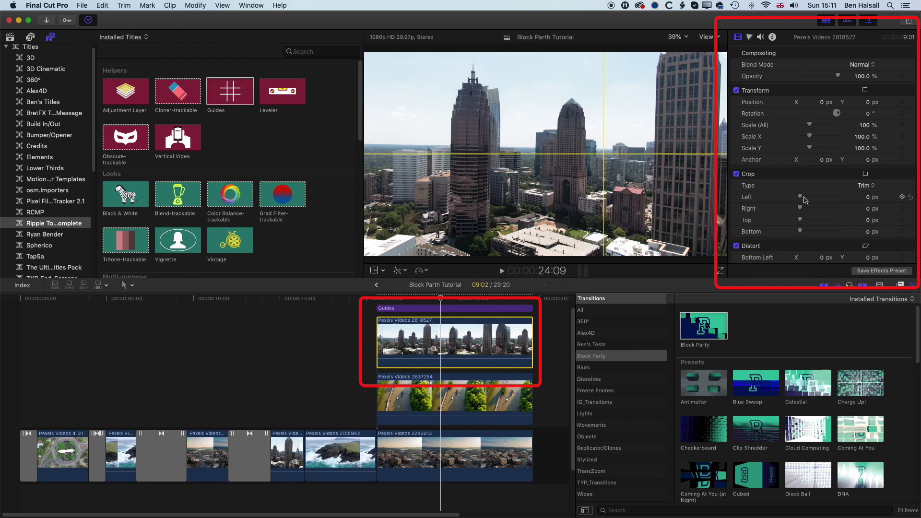
Crop clip Pexels Videos 2818527 2534.8 px from the left to meet the guide, viewing at 100%.
{"action": "left_click_drag", "start_coordinate": [800, 198], "coordinate": [843, 198]}
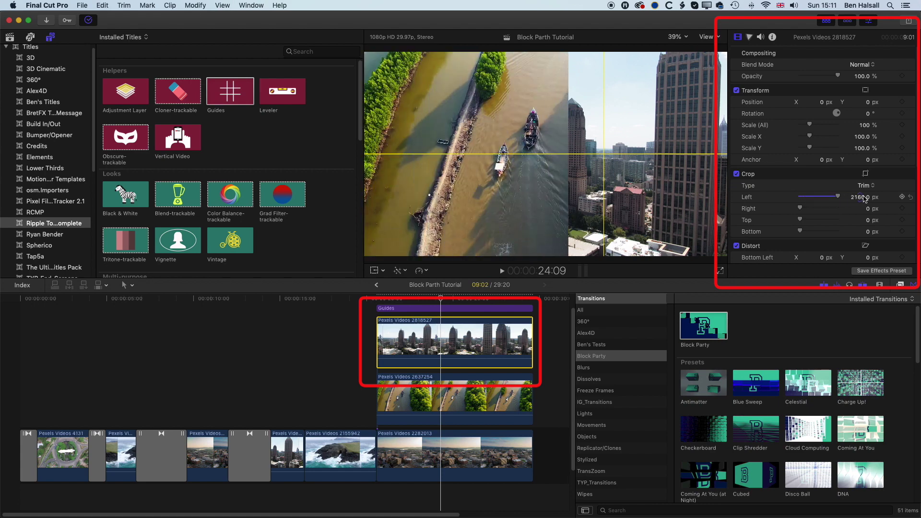
{"action": "left_click_drag", "start_coordinate": [838, 197], "coordinate": [854, 199]}
{"action": "left_click_drag", "start_coordinate": [862, 200], "coordinate": [879, 200]}
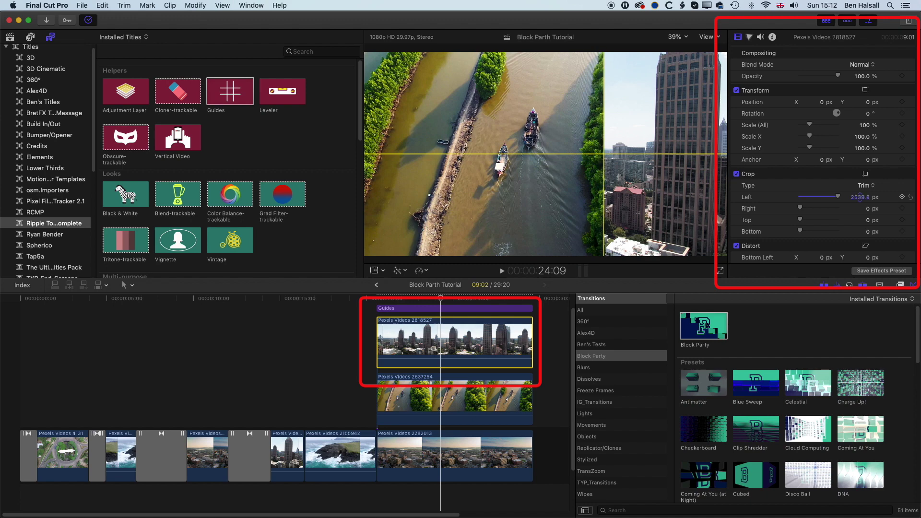
{"action": "left_click", "coordinate": [685, 39]}
{"action": "left_click", "coordinate": [683, 111]}
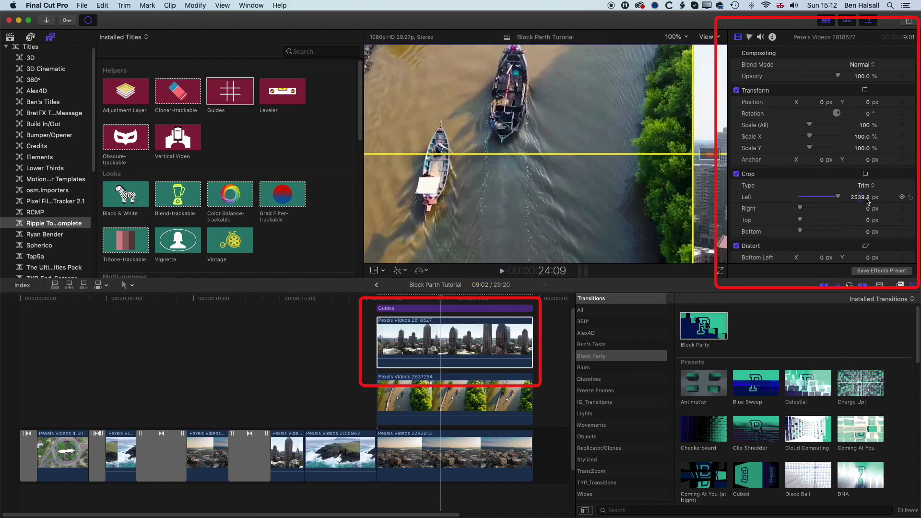
{"action": "left_click_drag", "start_coordinate": [865, 199], "coordinate": [865, 199]}
Set the Guides title's Vertical Guide to 0.33 and park on a frame showing all layers.
{"action": "left_click", "coordinate": [432, 309]}
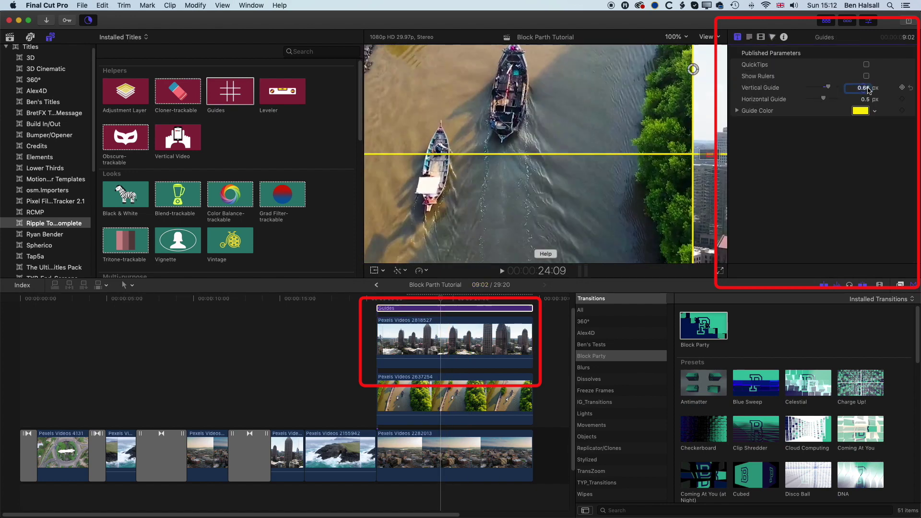
{"action": "key", "text": "Tab"}
{"action": "key", "text": "j"}
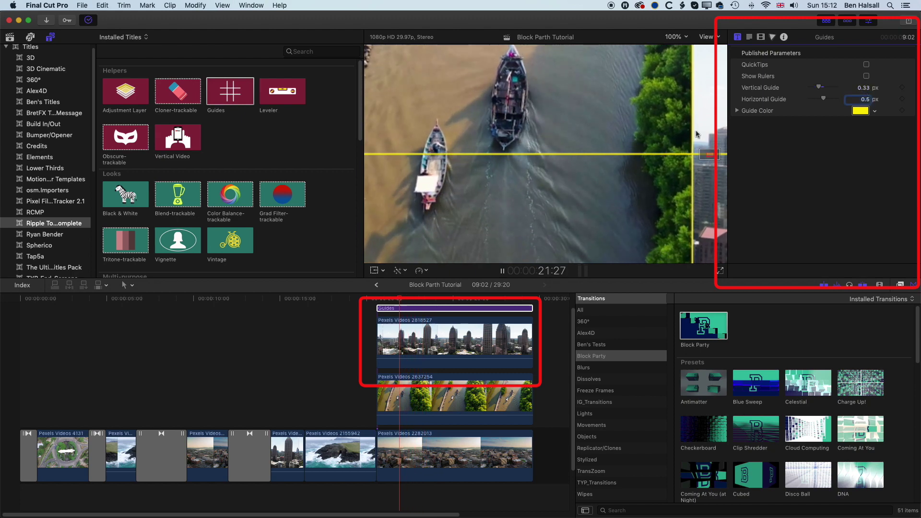
{"action": "key", "text": "space"}
{"action": "left_click", "coordinate": [385, 303]}
{"action": "left_click_drag", "start_coordinate": [393, 302], "coordinate": [430, 301]}
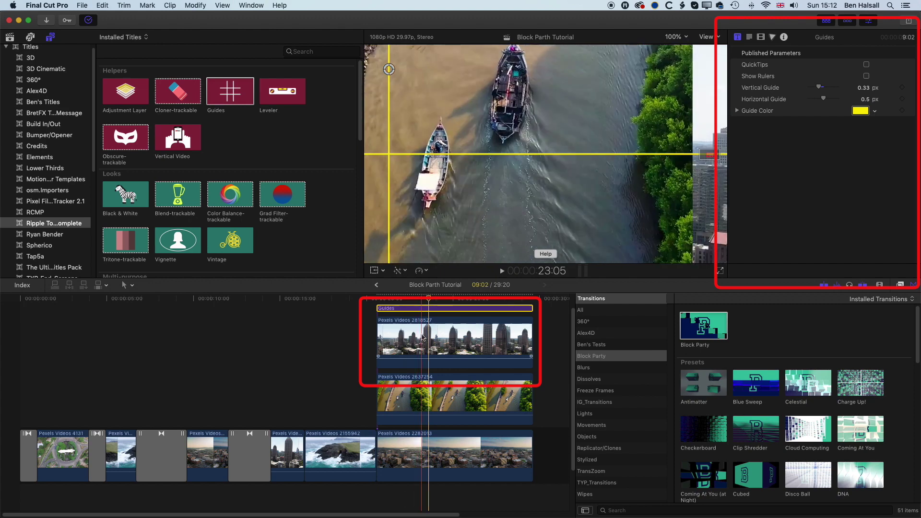
Crop the river clip 1268.4 px from the left to meet the guide.
{"action": "left_click", "coordinate": [421, 402]}
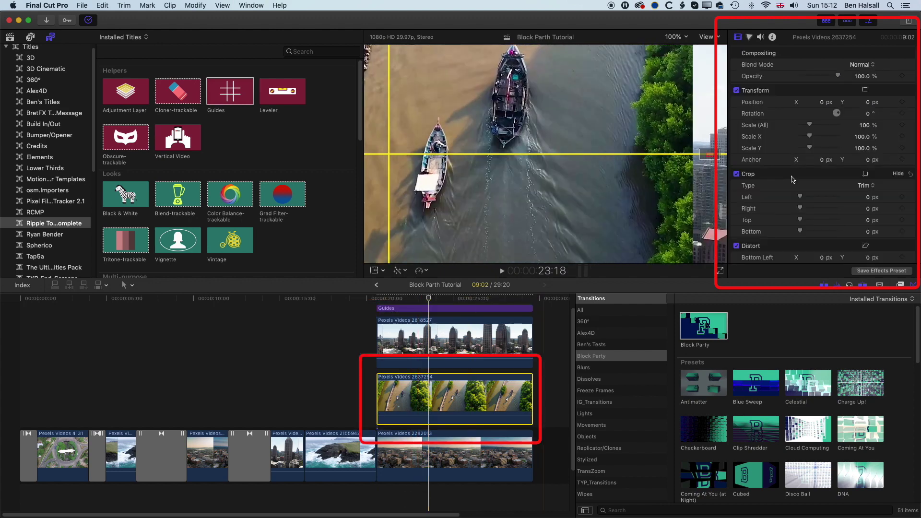
{"action": "left_click_drag", "start_coordinate": [802, 198], "coordinate": [825, 199]}
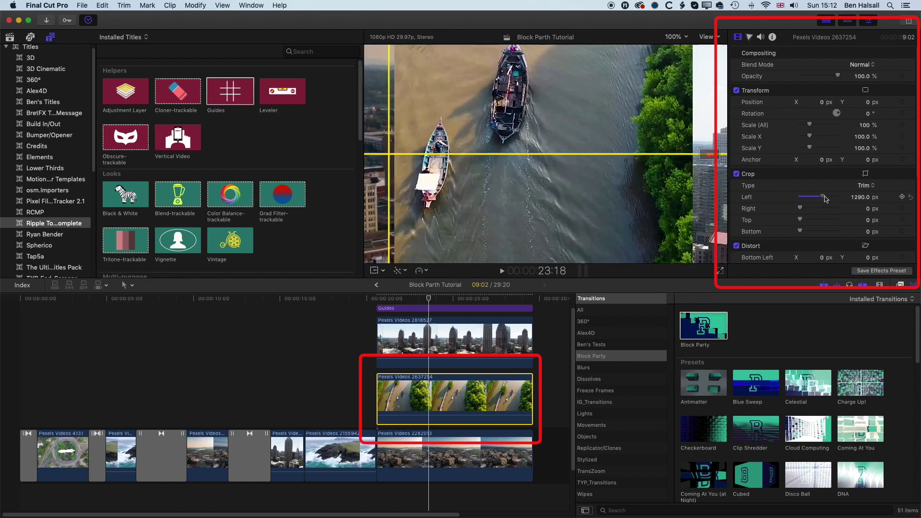
{"action": "left_click_drag", "start_coordinate": [860, 197], "coordinate": [857, 197]}
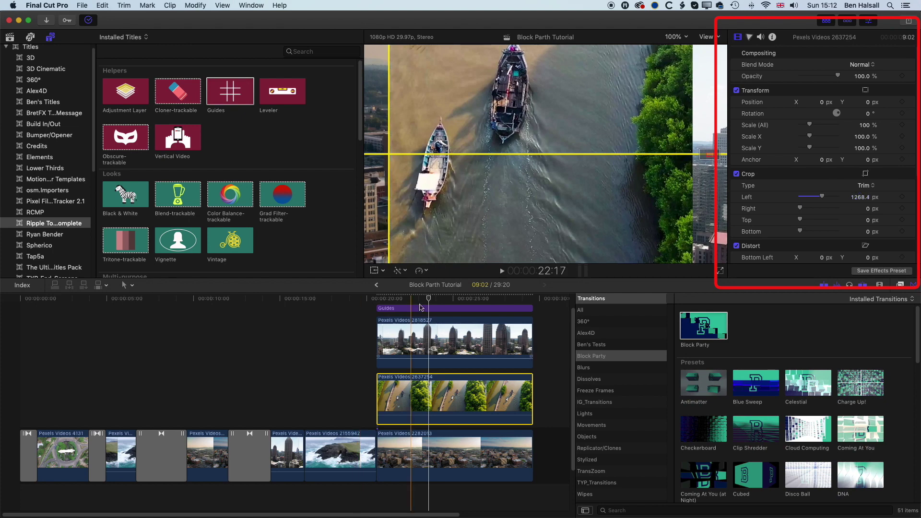
{"action": "left_click", "coordinate": [677, 37]}
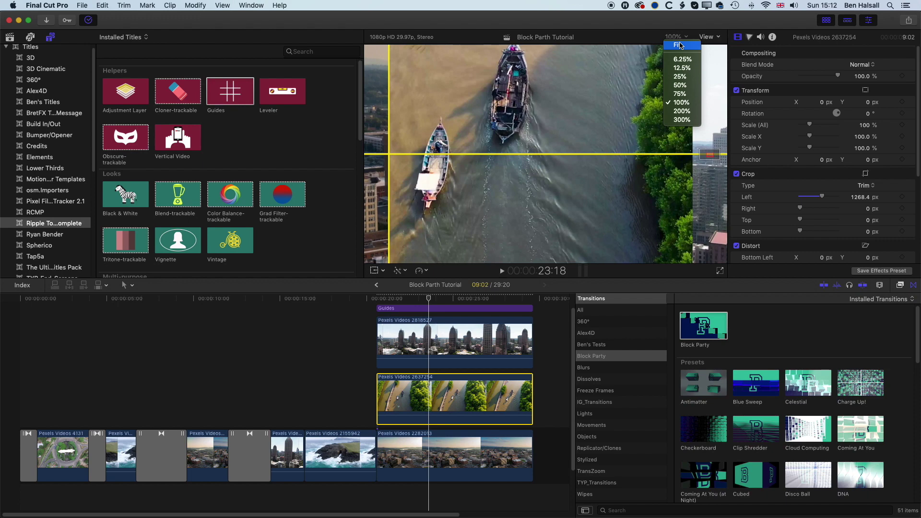
Delete the Guides title, then select the three stacked city, river and skyline clips.
{"action": "left_click", "coordinate": [677, 44]}
{"action": "left_click", "coordinate": [478, 309]}
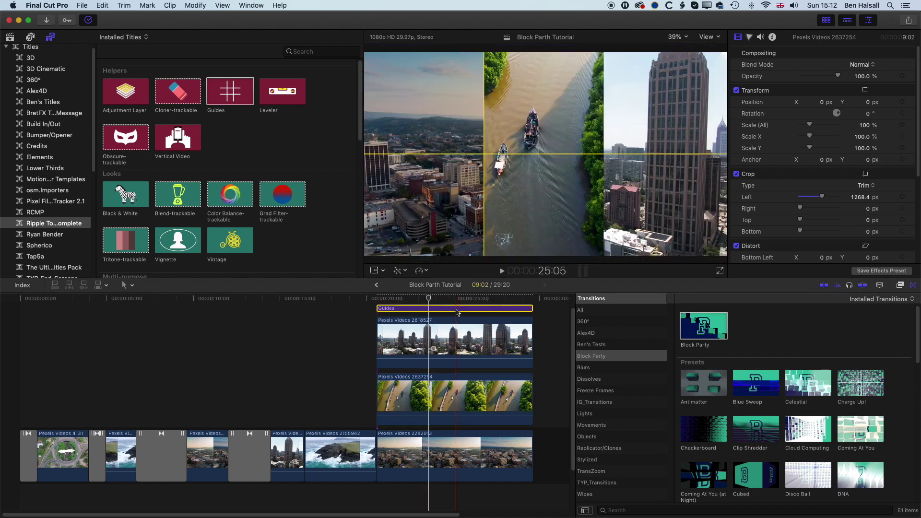
{"action": "key", "text": "Delete"}
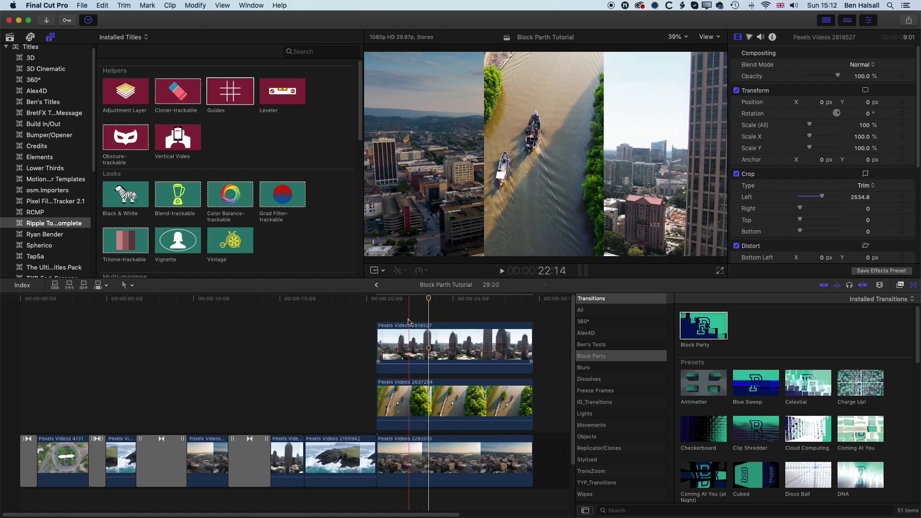
{"action": "left_click_drag", "start_coordinate": [409, 315], "coordinate": [488, 460]}
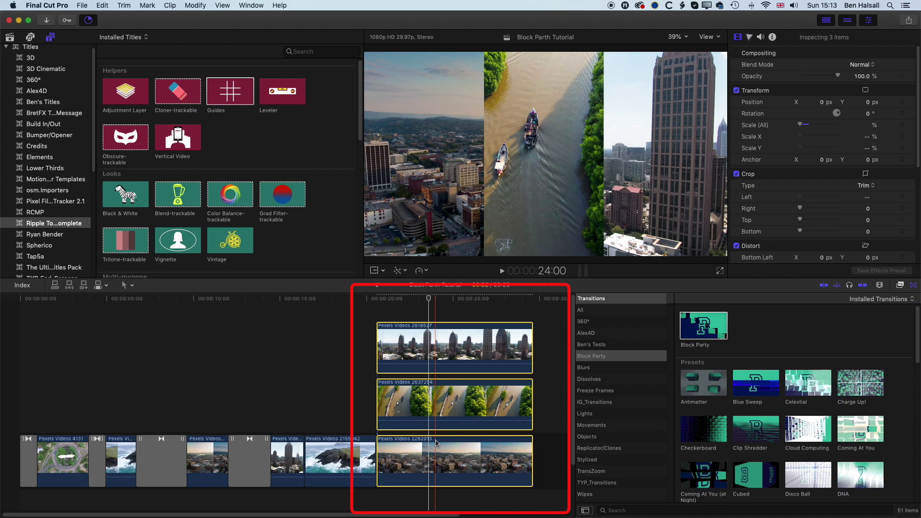
Combine the three selected clips into a compound clip named 'Split Screen'.
{"action": "right_click", "coordinate": [430, 457]}
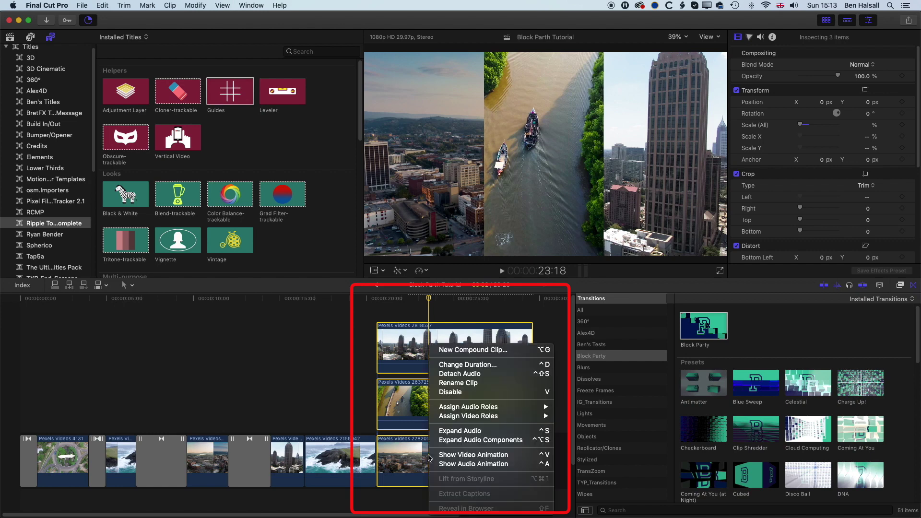
{"action": "left_click", "coordinate": [478, 350]}
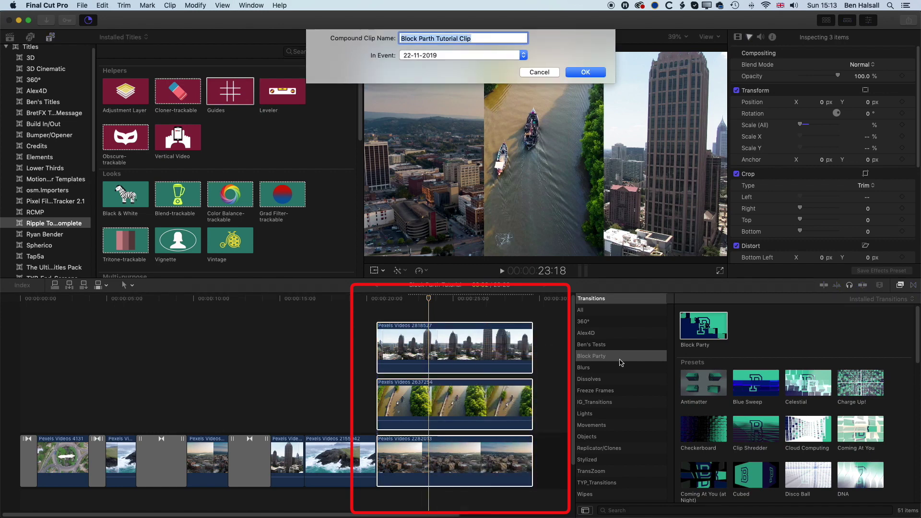
{"action": "type", "text": "Split Screen"}
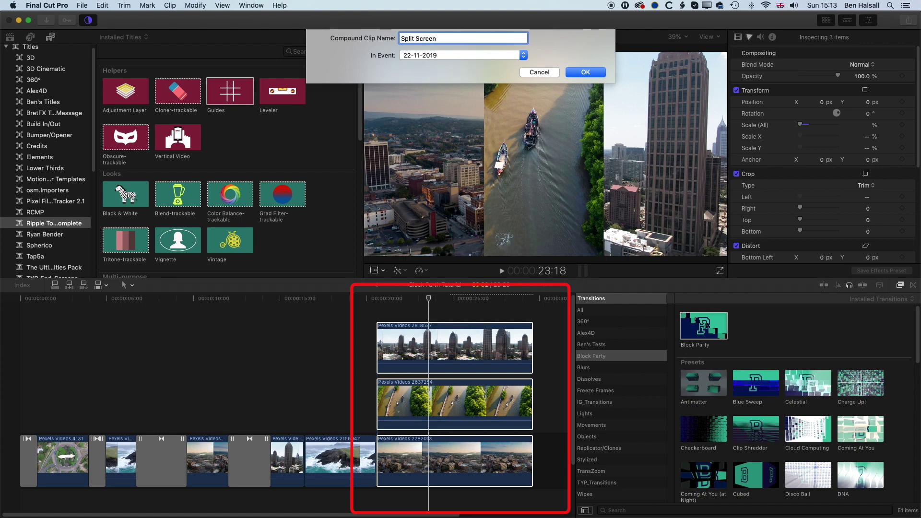
{"action": "key", "text": "Return"}
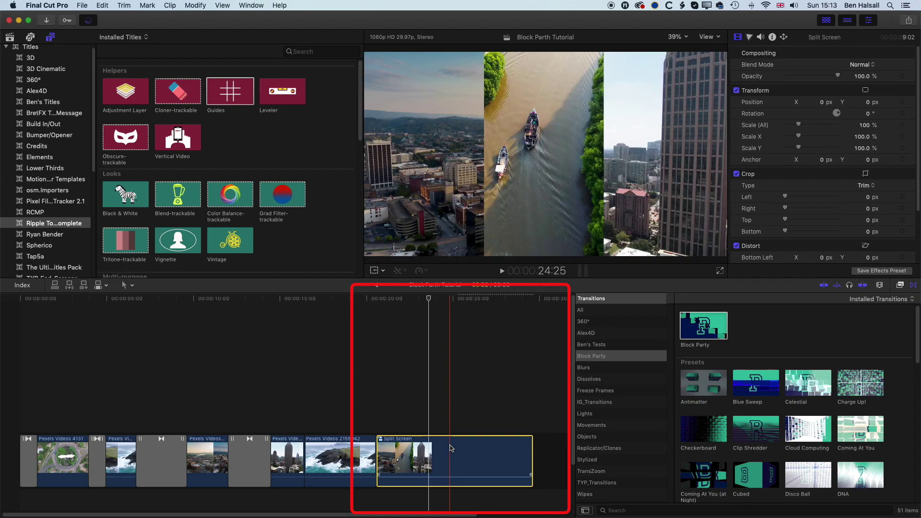
Look inside the Split Screen compound clip, then trim its start edge in the project.
{"action": "double_click", "coordinate": [446, 451]}
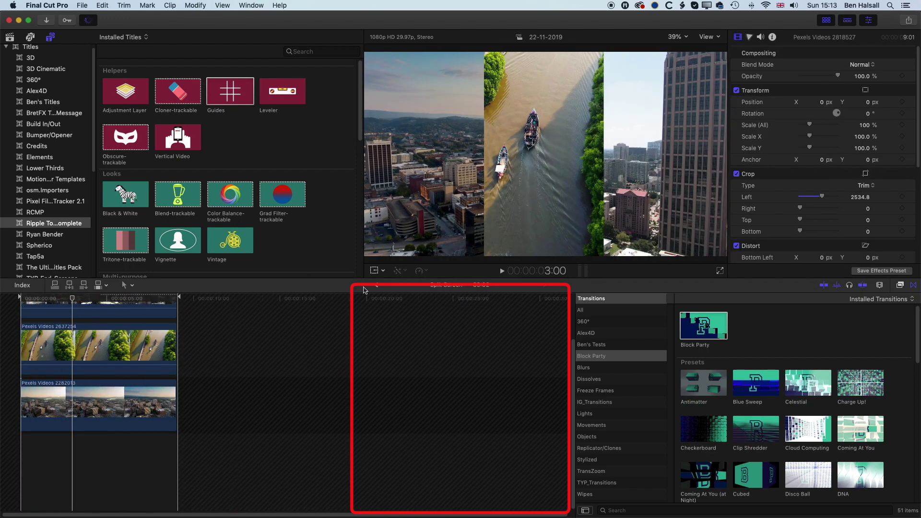
{"action": "left_click", "coordinate": [378, 286]}
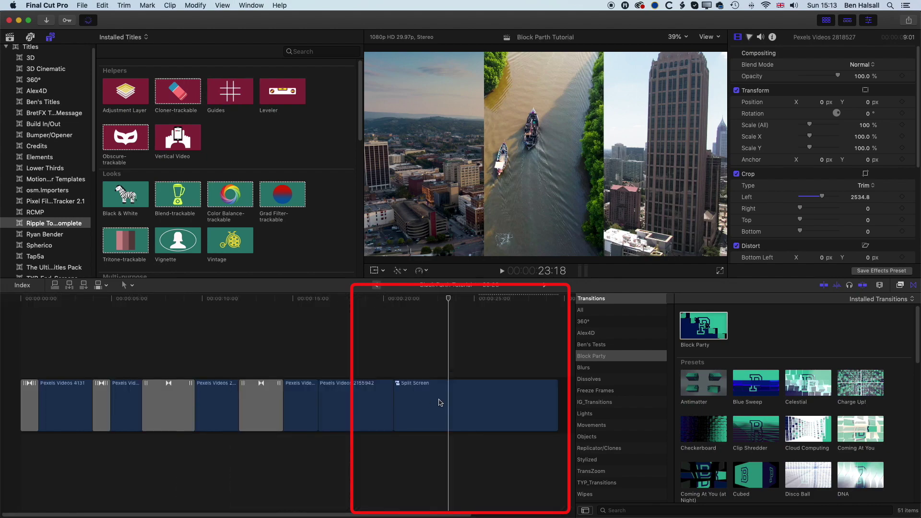
{"action": "mouse_move", "coordinate": [395, 397]}
{"action": "left_mouse_down"}
{"action": "mouse_move", "coordinate": [439, 396]}
{"action": "mouse_move", "coordinate": [407, 394]}
{"action": "left_mouse_up"}
Place the Block Party Three Way Split transition before the Split Screen clip.
{"action": "left_click", "coordinate": [590, 356]}
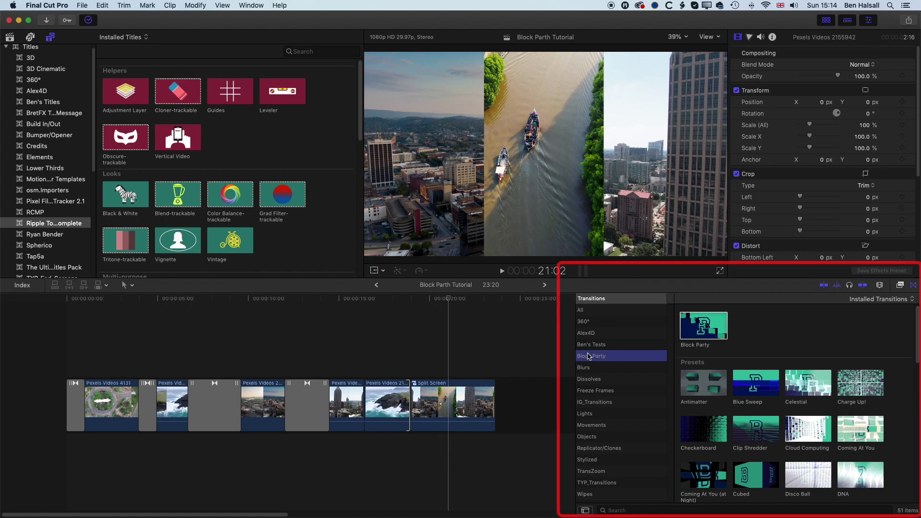
{"action": "scroll", "coordinate": [720, 388], "scroll_direction": "down", "scroll_amount": 5}
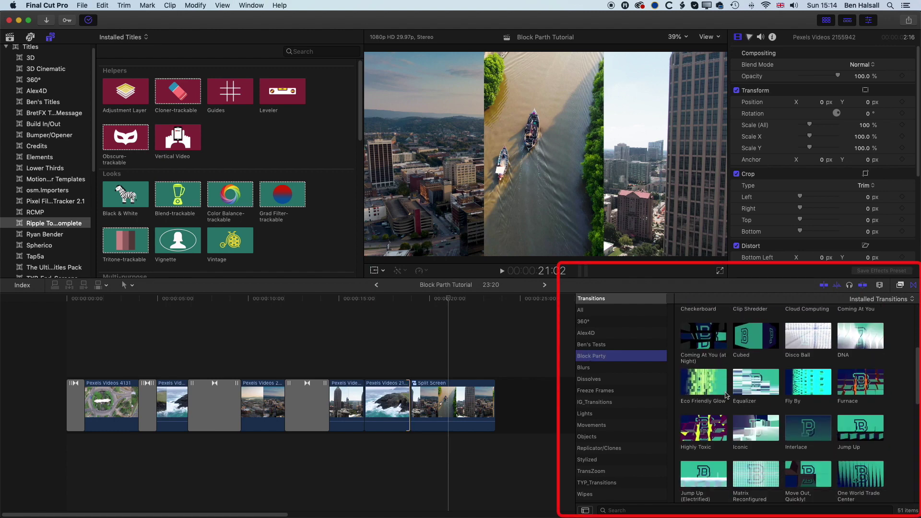
{"action": "scroll", "coordinate": [726, 396], "scroll_direction": "down", "scroll_amount": 4}
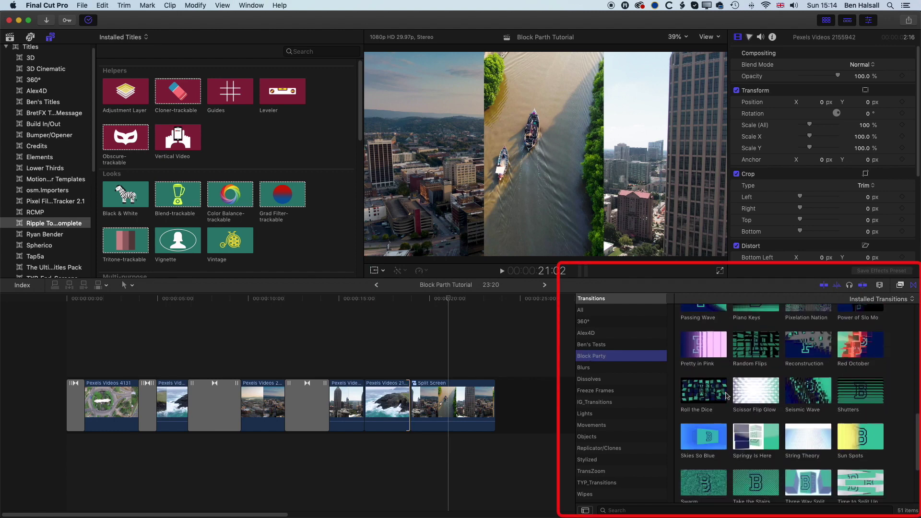
{"action": "scroll", "coordinate": [726, 395], "scroll_direction": "down", "scroll_amount": 2}
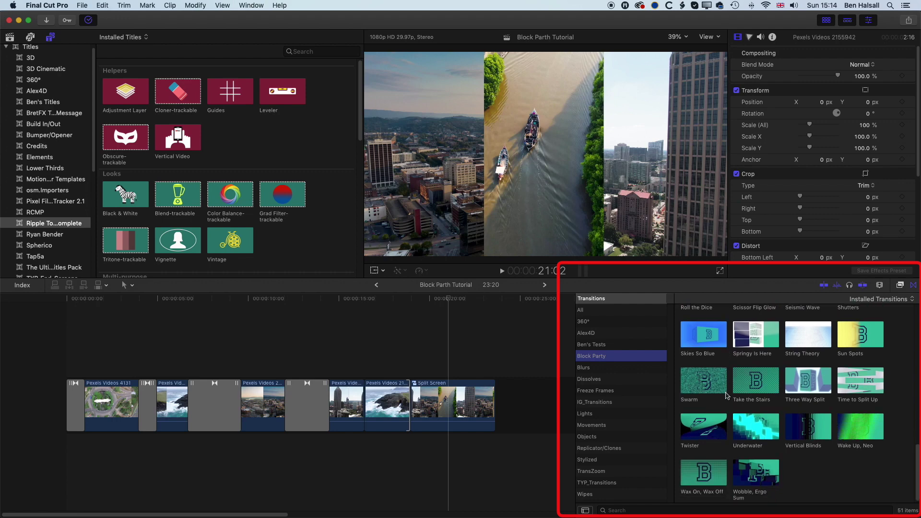
{"action": "left_click", "coordinate": [803, 385]}
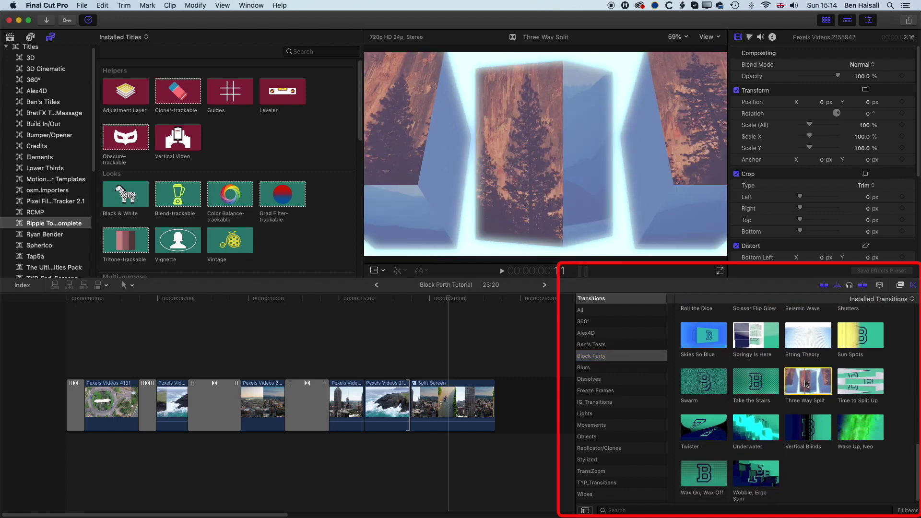
{"action": "left_click_drag", "start_coordinate": [806, 383], "coordinate": [411, 402]}
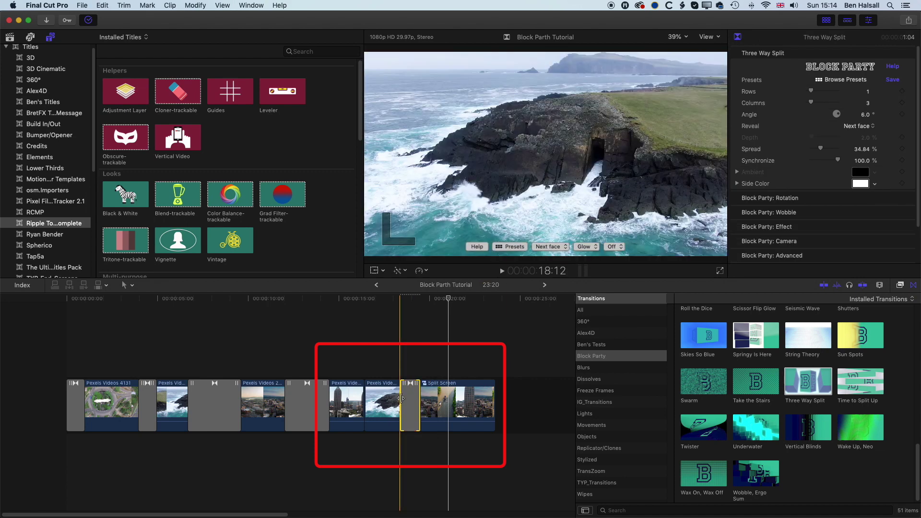
Lengthen the Three Way Split transition and play it back to review.
{"action": "left_click_drag", "start_coordinate": [385, 398], "coordinate": [391, 398]}
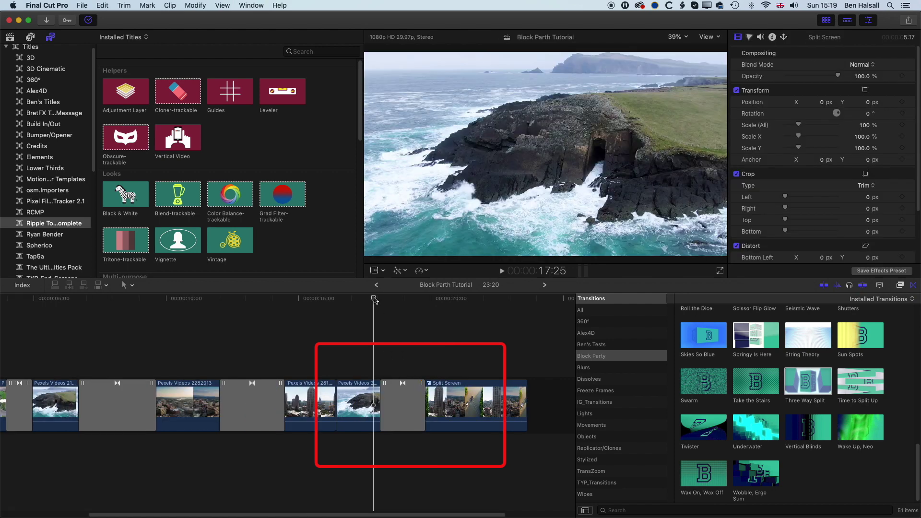
{"action": "key", "text": "space"}
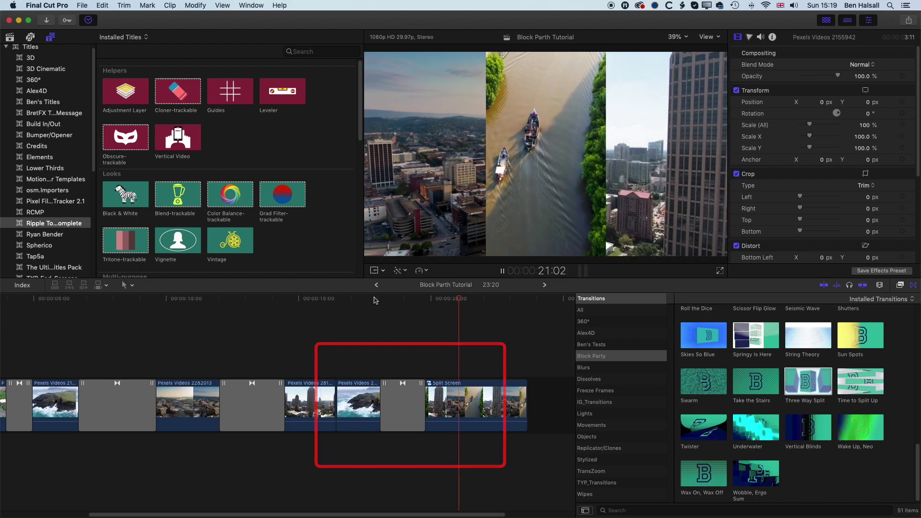
{"action": "key", "text": "space"}
{"action": "left_click", "coordinate": [376, 301]}
{"action": "key", "text": "space"}
{"action": "key", "text": "space"}
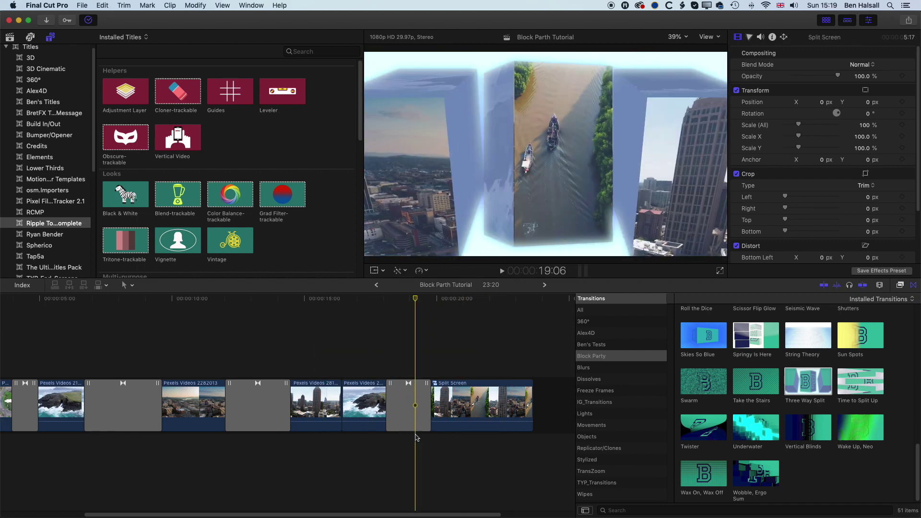
Set the Three Way Split transition's Block Party effect to Glow.
{"action": "left_click", "coordinate": [408, 399]}
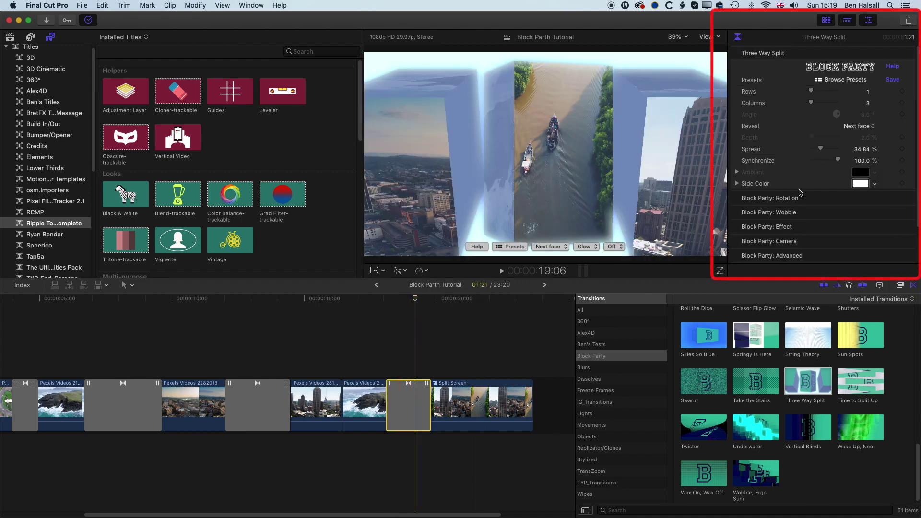
{"action": "scroll", "coordinate": [886, 202], "scroll_direction": "down", "scroll_amount": 2}
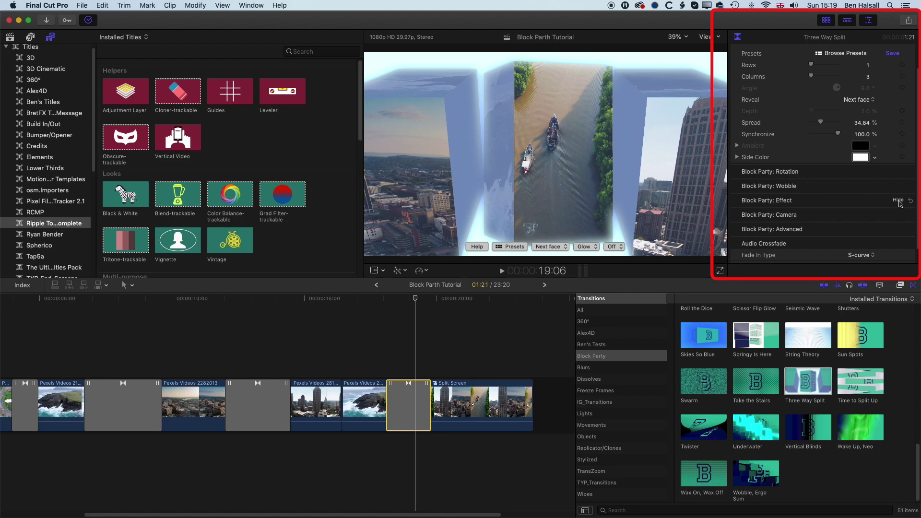
{"action": "left_click", "coordinate": [866, 214]}
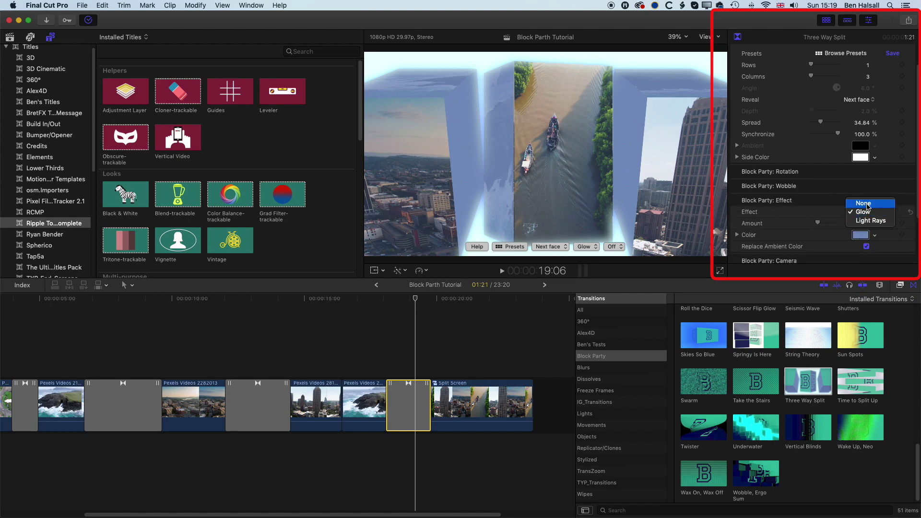
{"action": "left_click", "coordinate": [866, 222]}
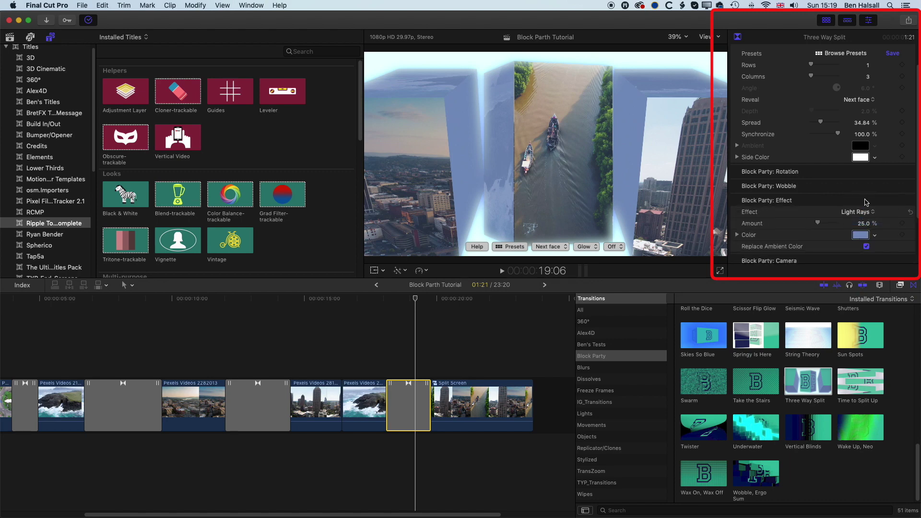
{"action": "left_click", "coordinate": [863, 213]}
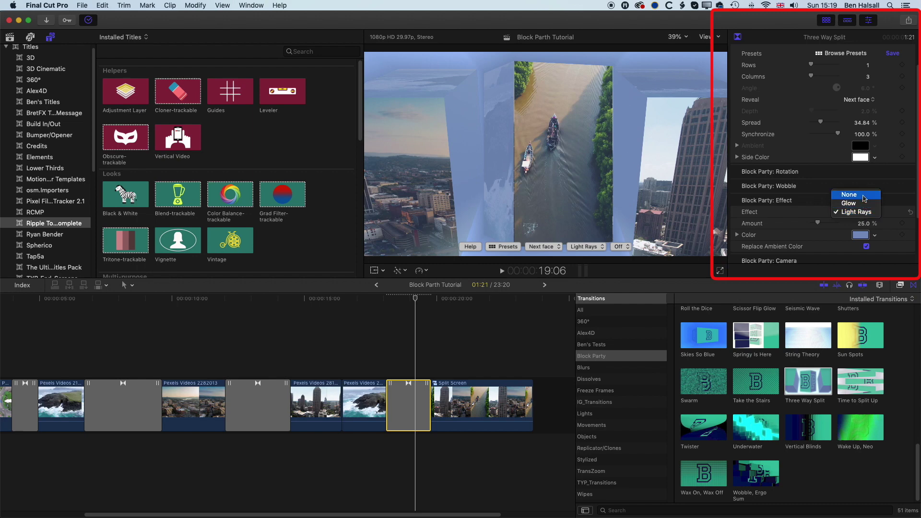
{"action": "left_click", "coordinate": [864, 200]}
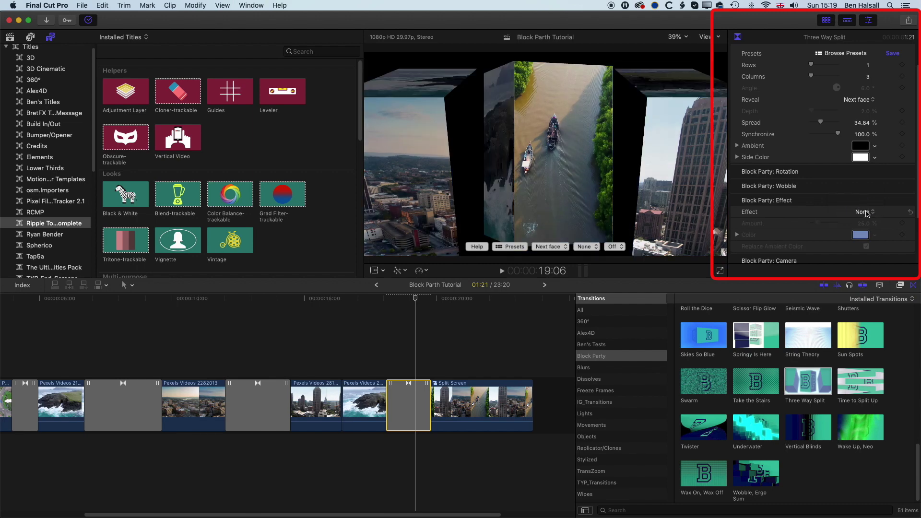
{"action": "left_click", "coordinate": [867, 213]}
{"action": "left_click", "coordinate": [865, 222]}
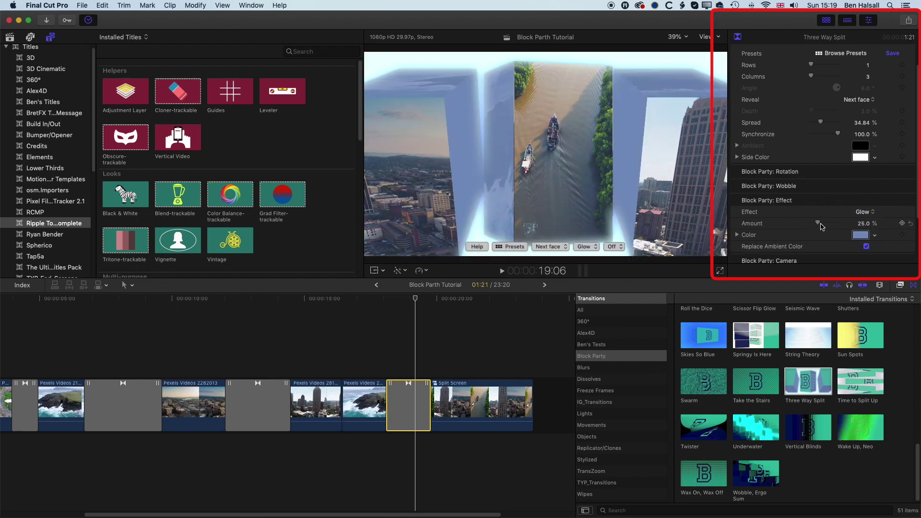
Drop the glow amount to 0% and make the glow colour yellow.
{"action": "left_click_drag", "start_coordinate": [819, 226], "coordinate": [790, 227]}
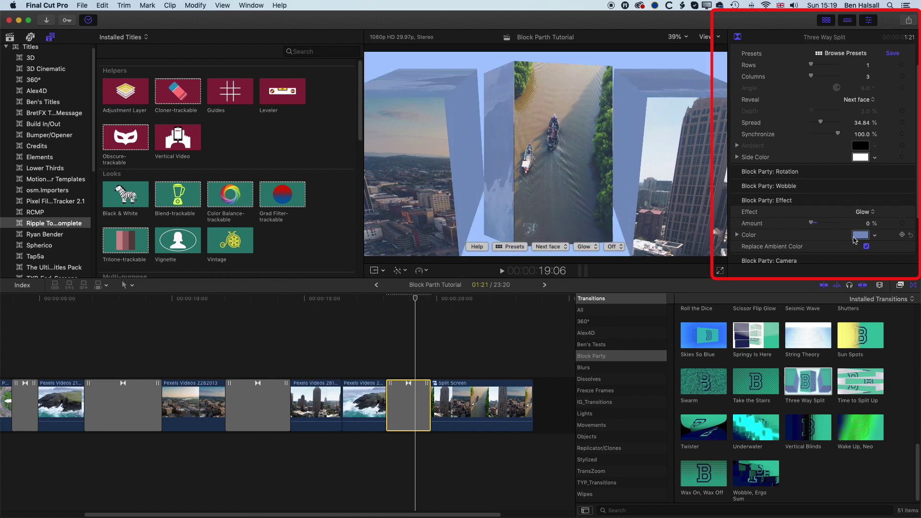
{"action": "left_click", "coordinate": [874, 237]}
{"action": "left_click_drag", "start_coordinate": [847, 261], "coordinate": [863, 277]}
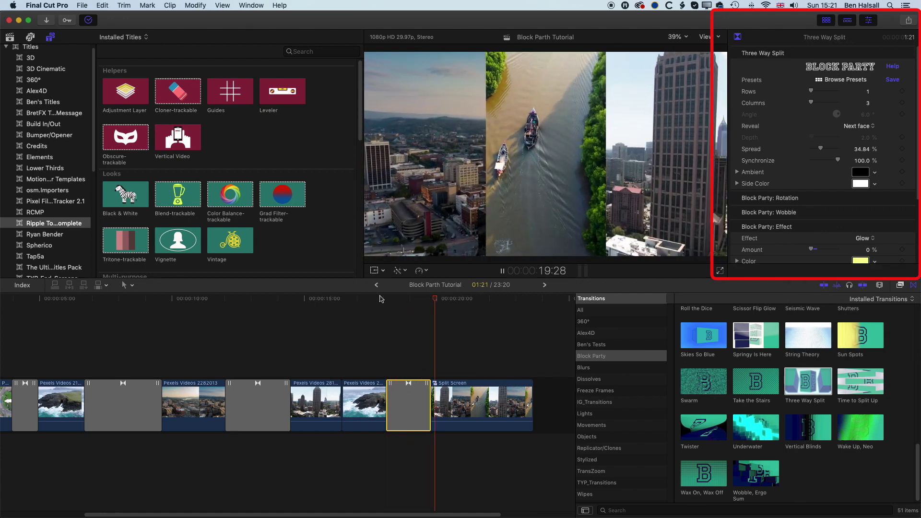
Raise the Three Way Split glow amount to 36.15%.
{"action": "key", "text": "space"}
{"action": "scroll", "coordinate": [807, 241], "scroll_direction": "down", "scroll_amount": 2}
{"action": "left_click_drag", "start_coordinate": [814, 225], "coordinate": [825, 225]}
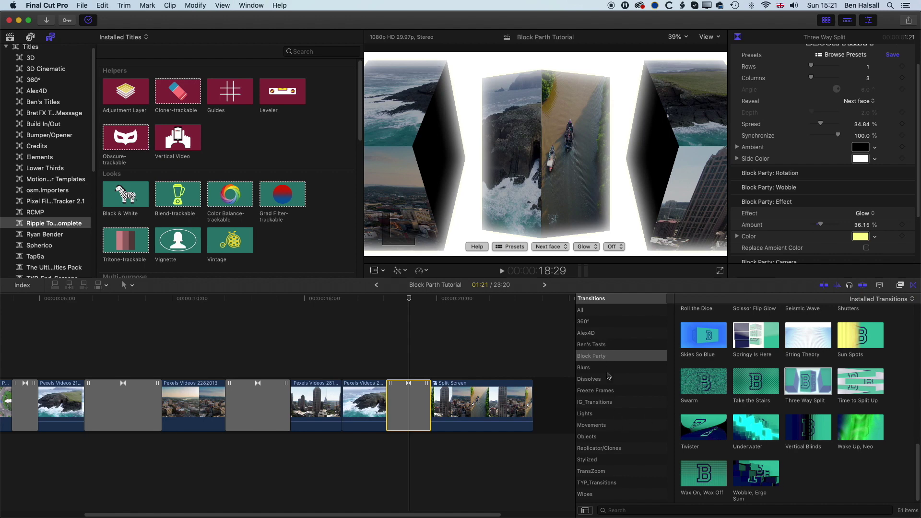
Show the Dissolves transitions and play the project from the beginning.
{"action": "left_click", "coordinate": [607, 370]}
{"action": "left_click", "coordinate": [607, 380]}
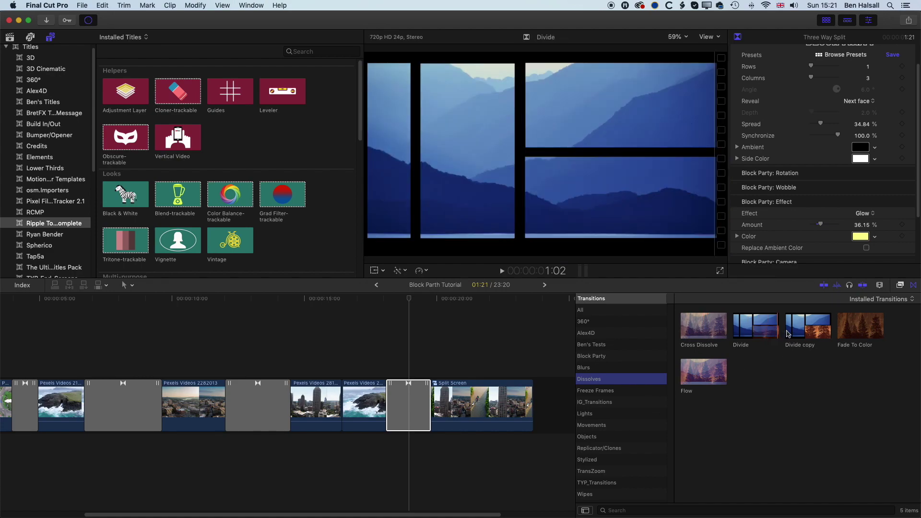
{"action": "left_click", "coordinate": [416, 383]}
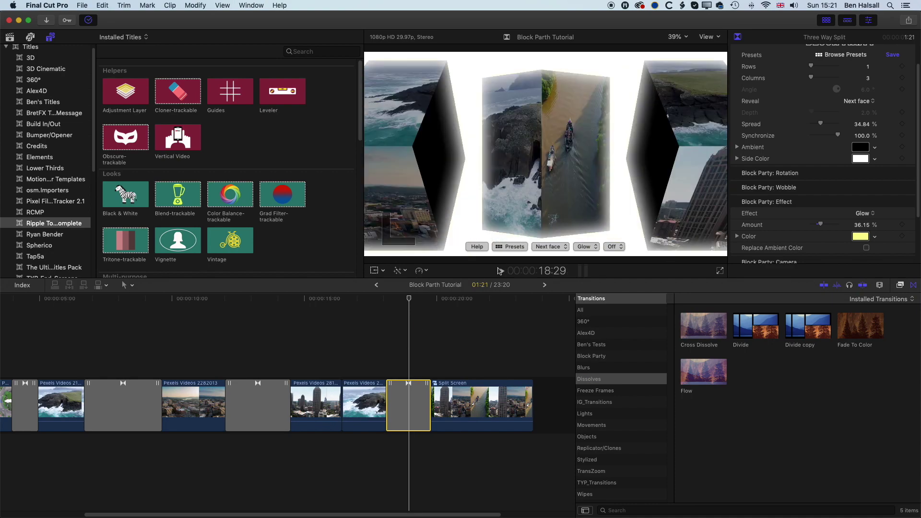
{"action": "key", "text": "Home"}
{"action": "key", "text": "space"}
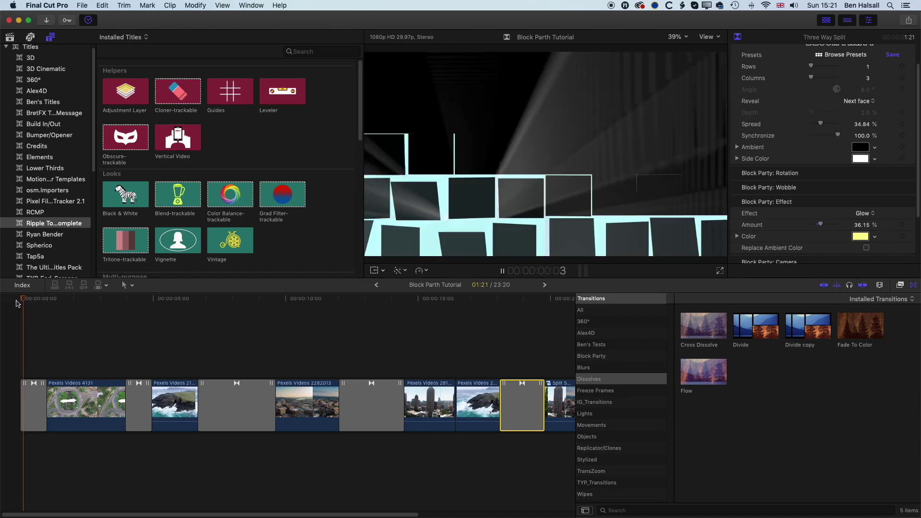